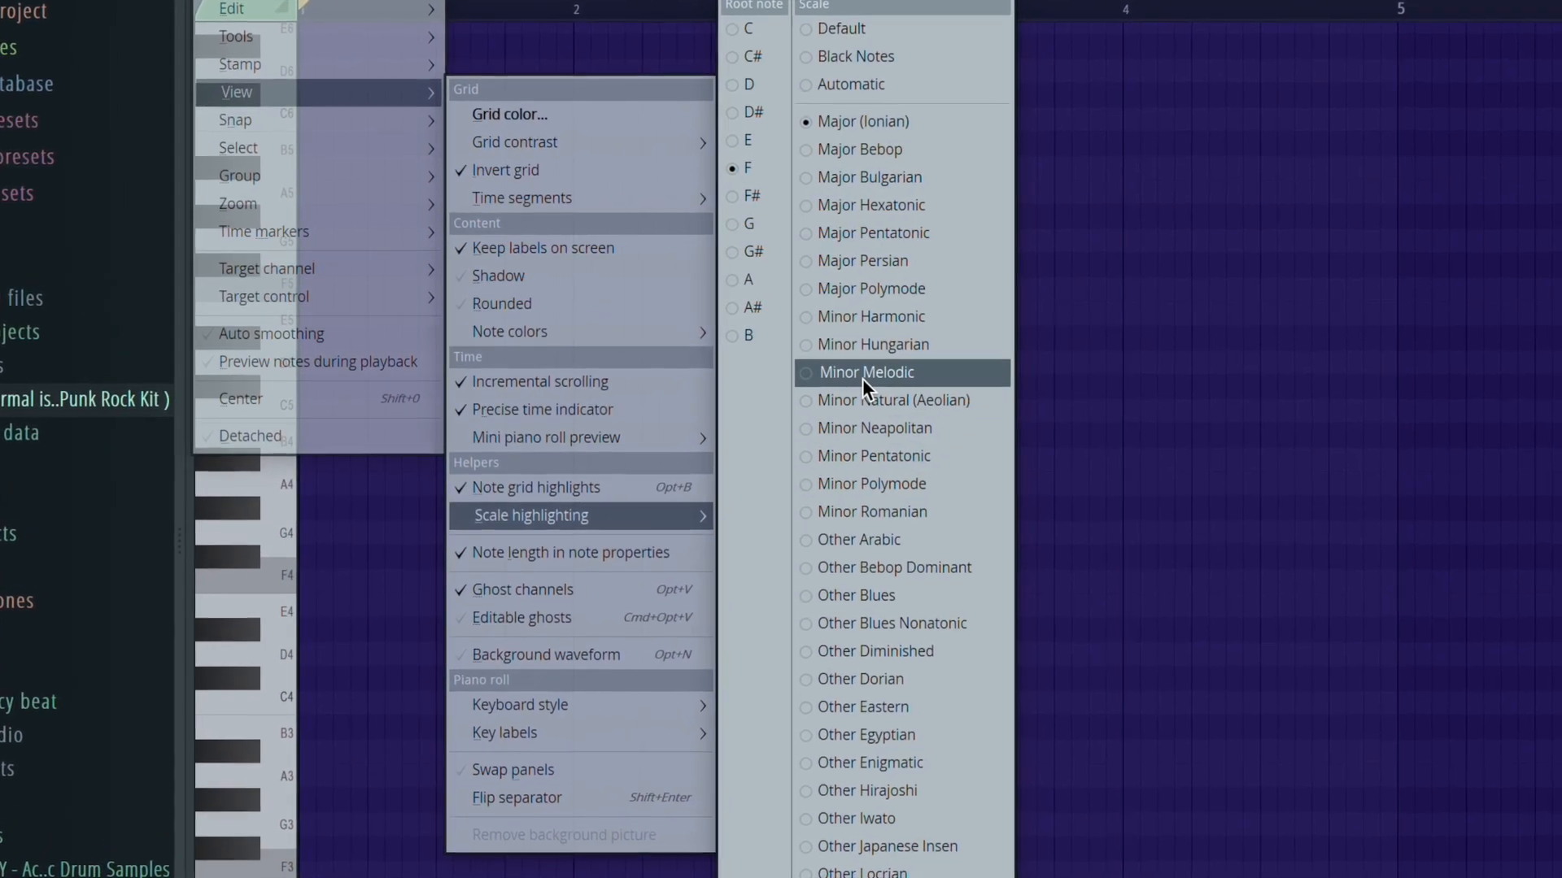
- Set the piano roll's scale highlighting to Minor Melodic
{"action": "left_click", "coordinate": [866, 374]}
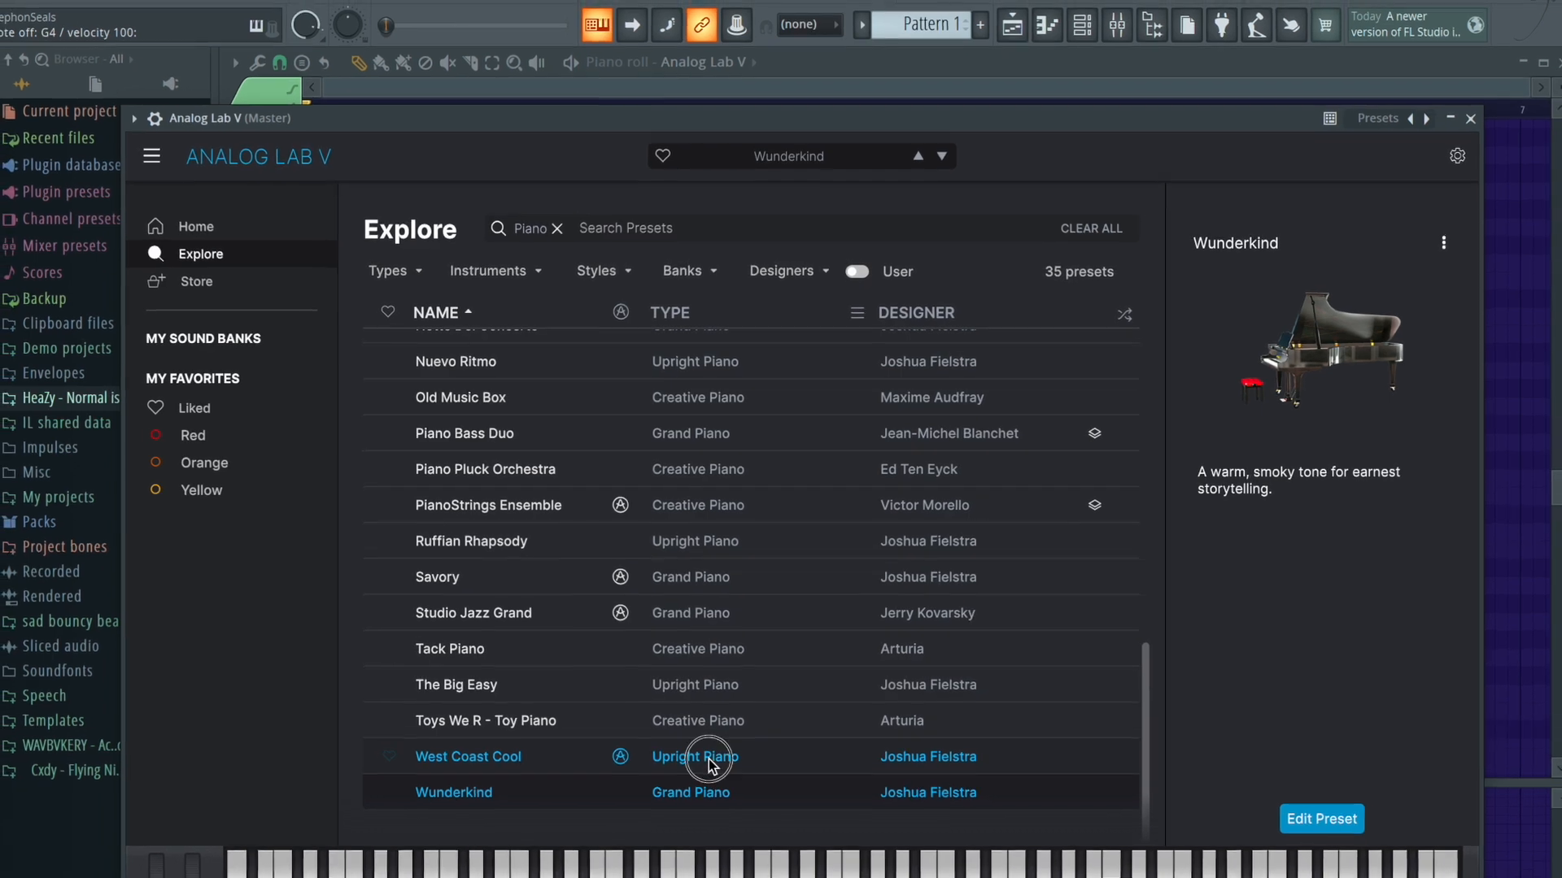
- Audition the West Coast Cool and Toys We R - Toy Piano presets, keeping the latter, and start playback
{"action": "left_click", "coordinate": [709, 762]}
{"action": "left_click", "coordinate": [723, 725]}
{"action": "key", "text": "space"}
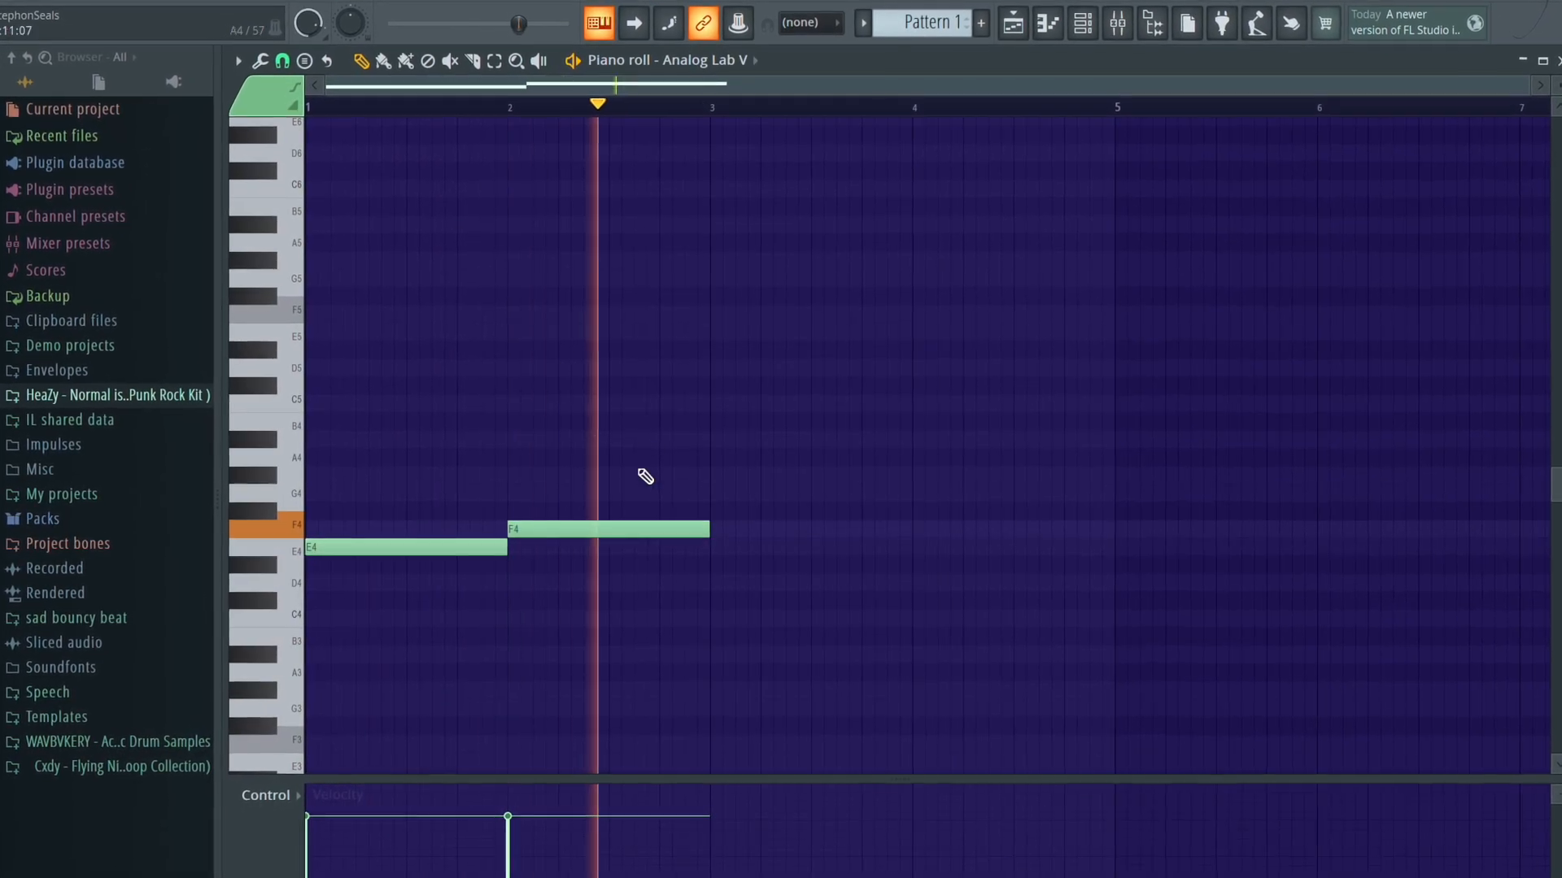
- Continue the lowest chord voice with a one-bar E4 in bar 3 and a one-bar F4 in bar 4
{"action": "left_click", "coordinate": [719, 547]}
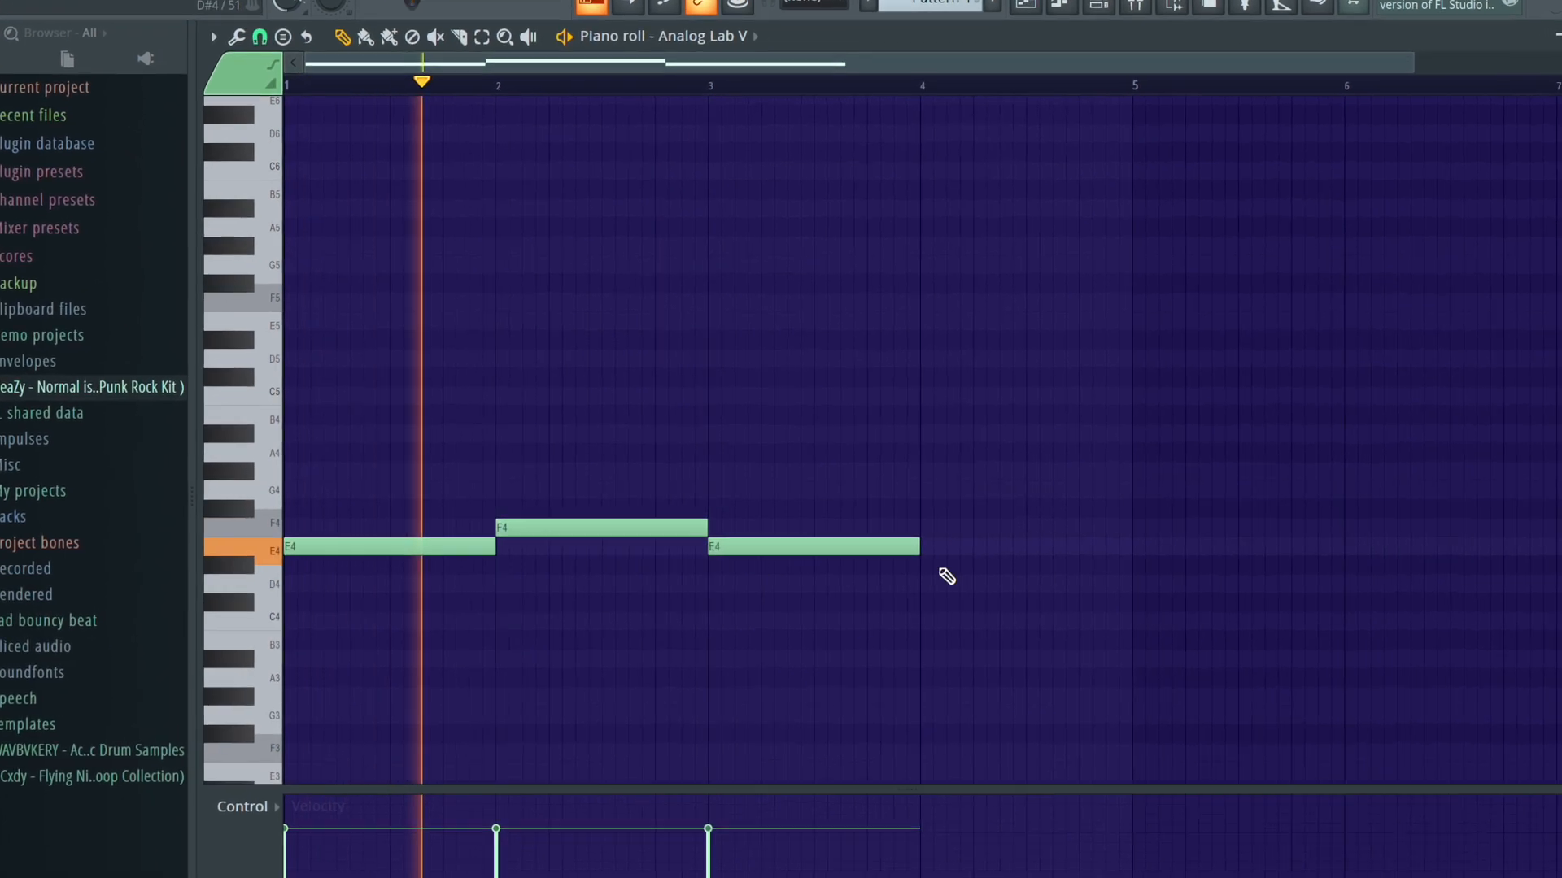
{"action": "left_click", "coordinate": [927, 526]}
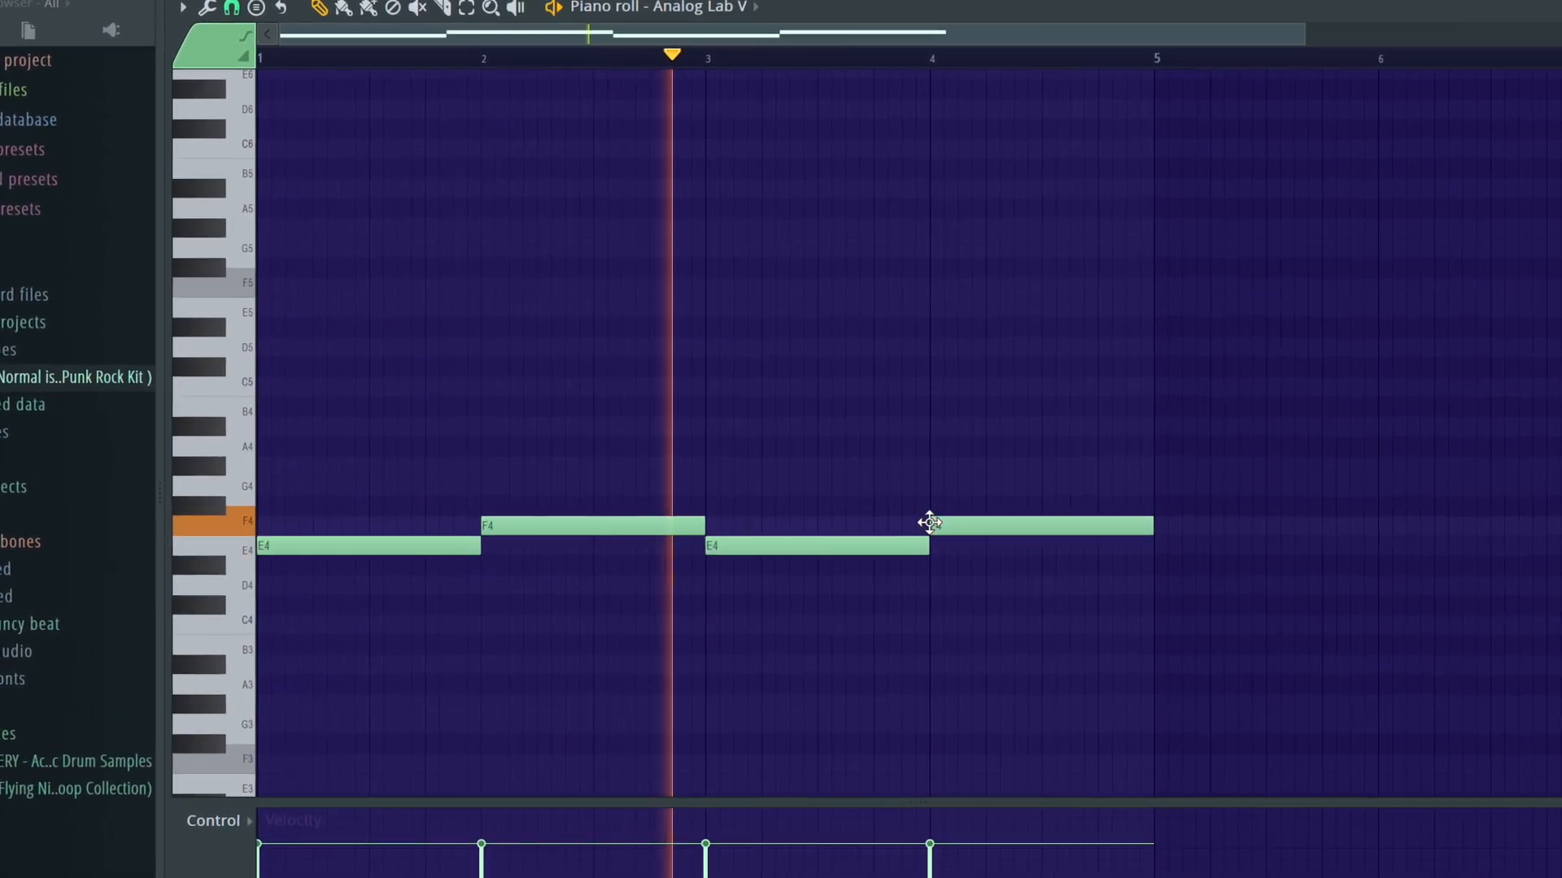
- Stack the second chord voice above the roots, with G4 aligned to the start of bar 1 and G#4 in bar 2
{"action": "left_click", "coordinate": [270, 486]}
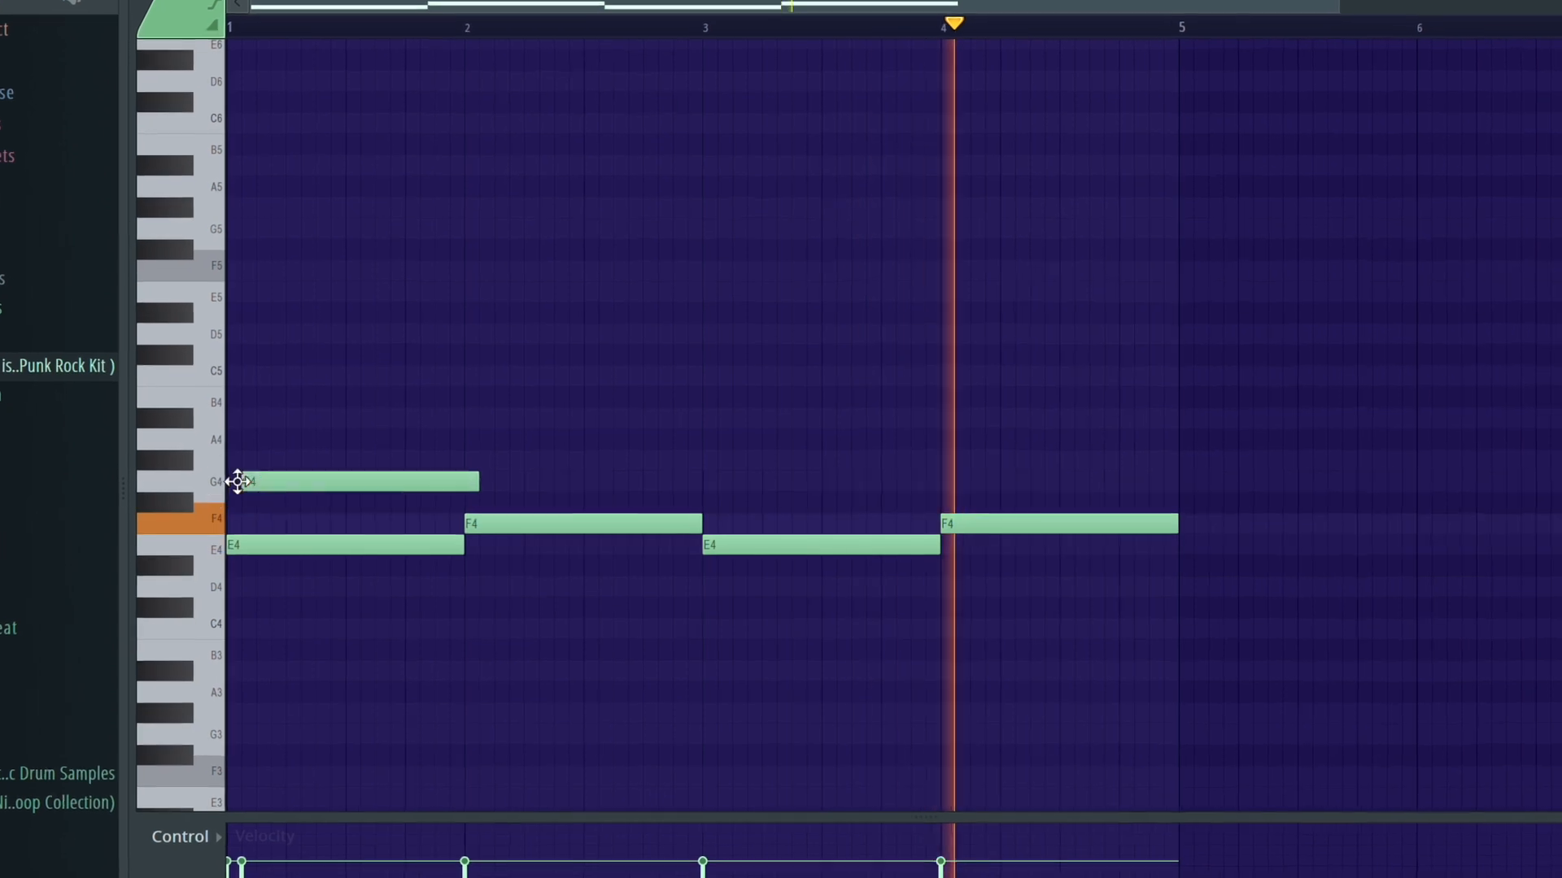
{"action": "left_click_drag", "start_coordinate": [282, 486], "coordinate": [268, 485]}
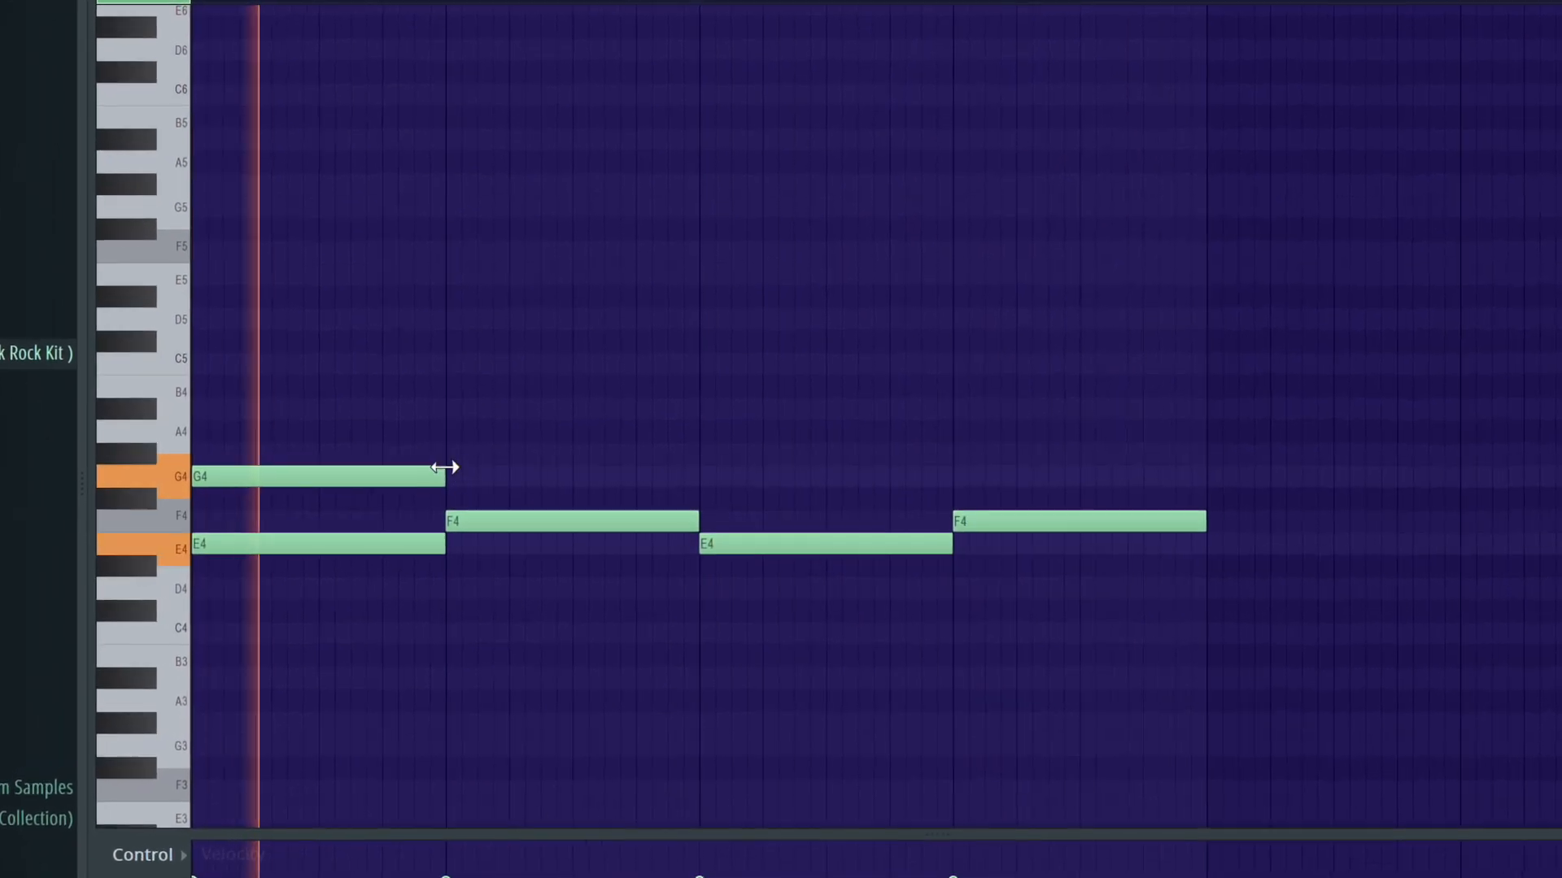
{"action": "left_click", "coordinate": [465, 459]}
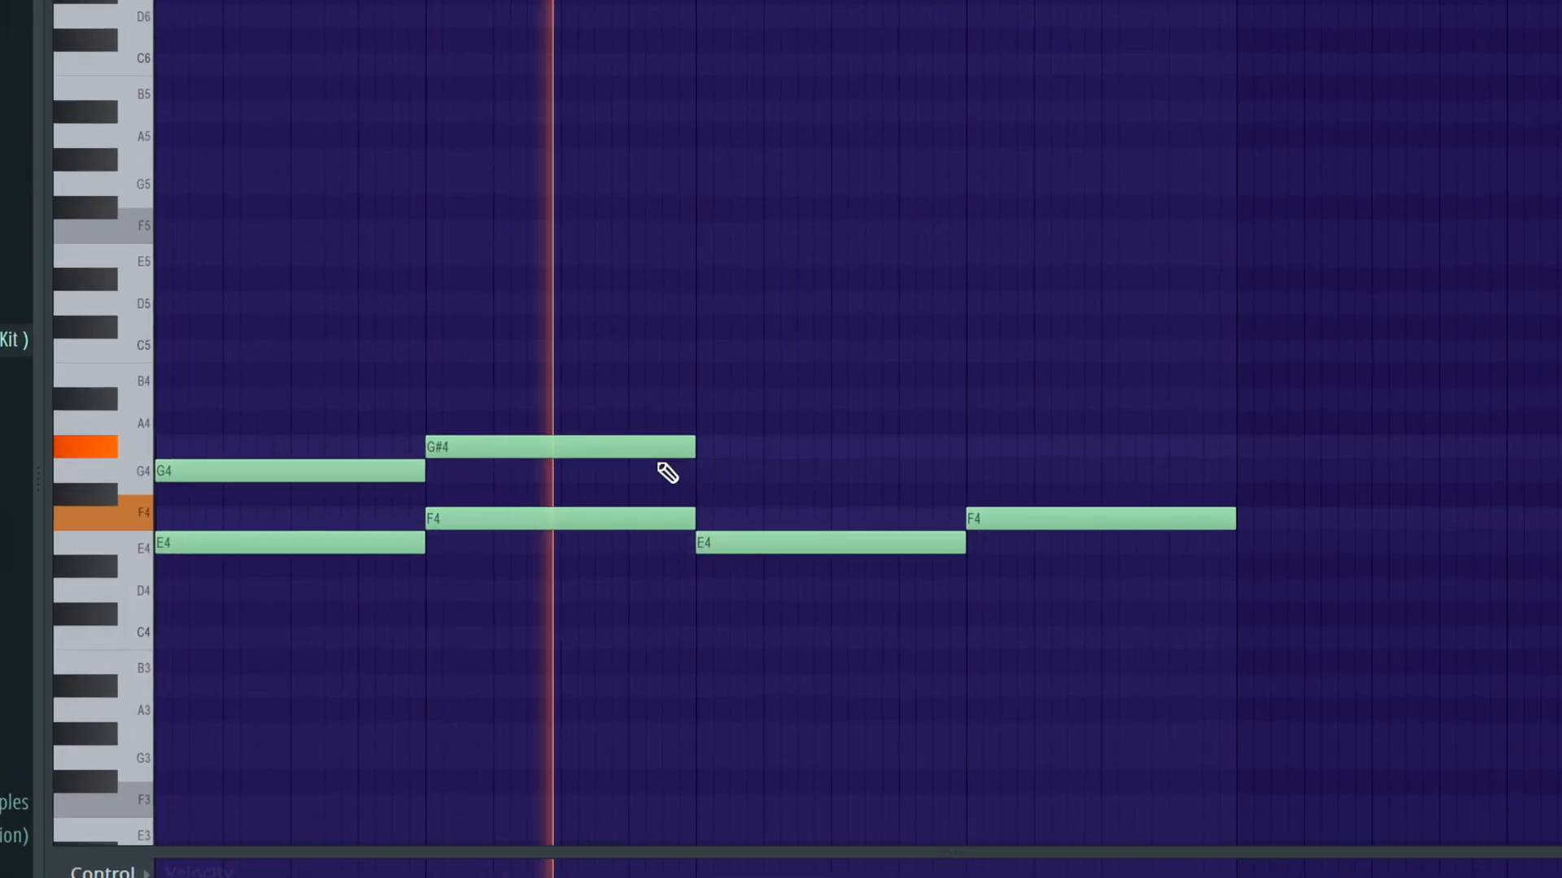
{"action": "left_click_drag", "start_coordinate": [611, 447], "coordinate": [613, 470]}
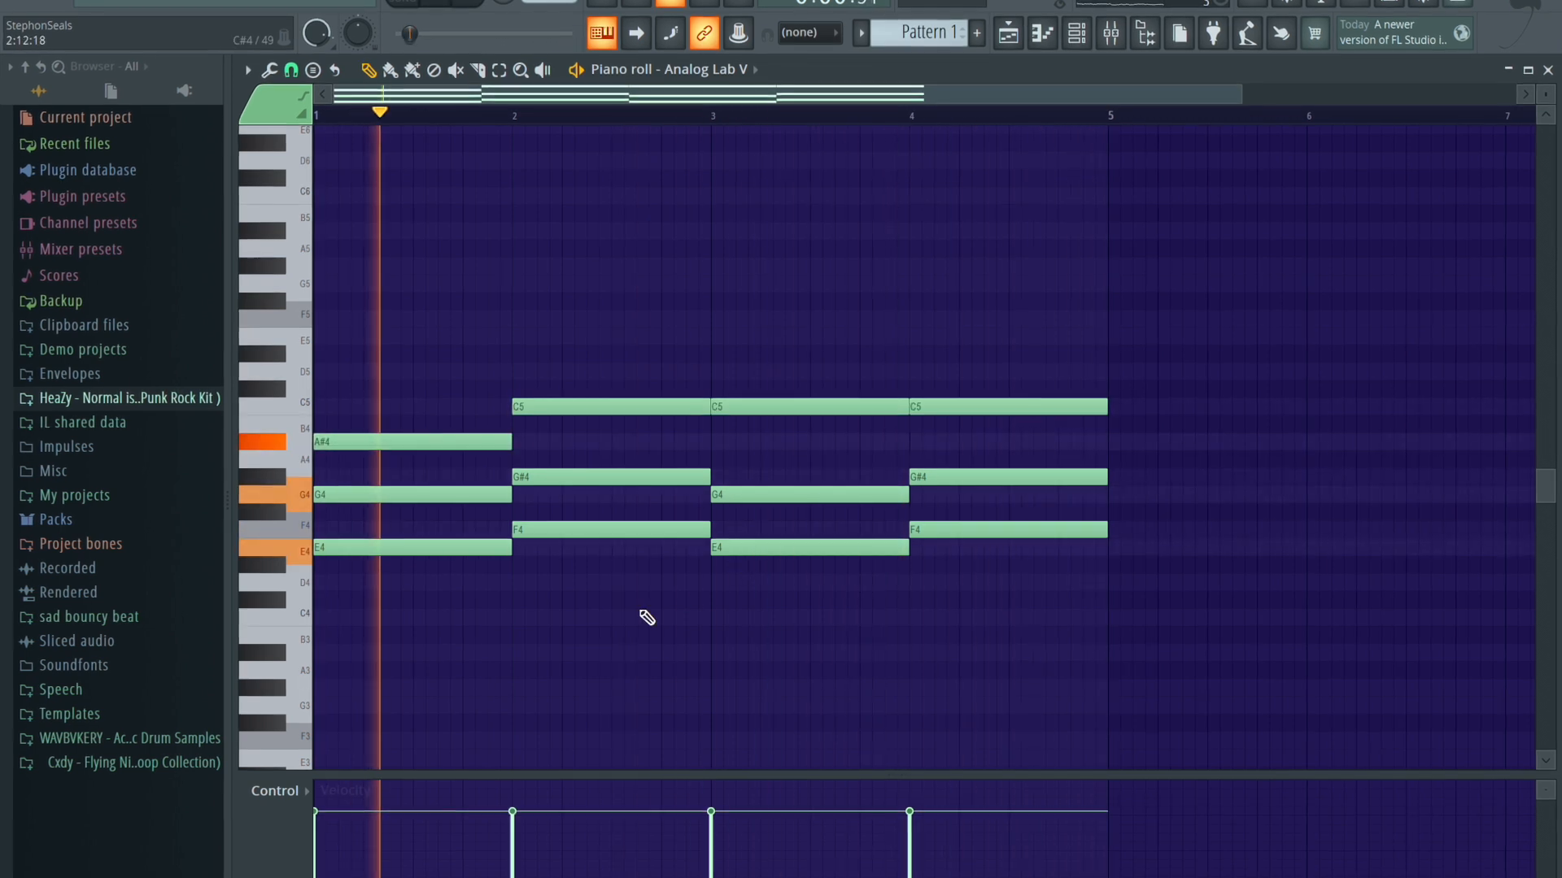
- Add one-bar bass notes an octave below the roots: E3, F3, E3 and F3 across bars 1 to 4
{"action": "scroll", "coordinate": [366, 680], "scroll_direction": "down", "scroll_amount": 3}
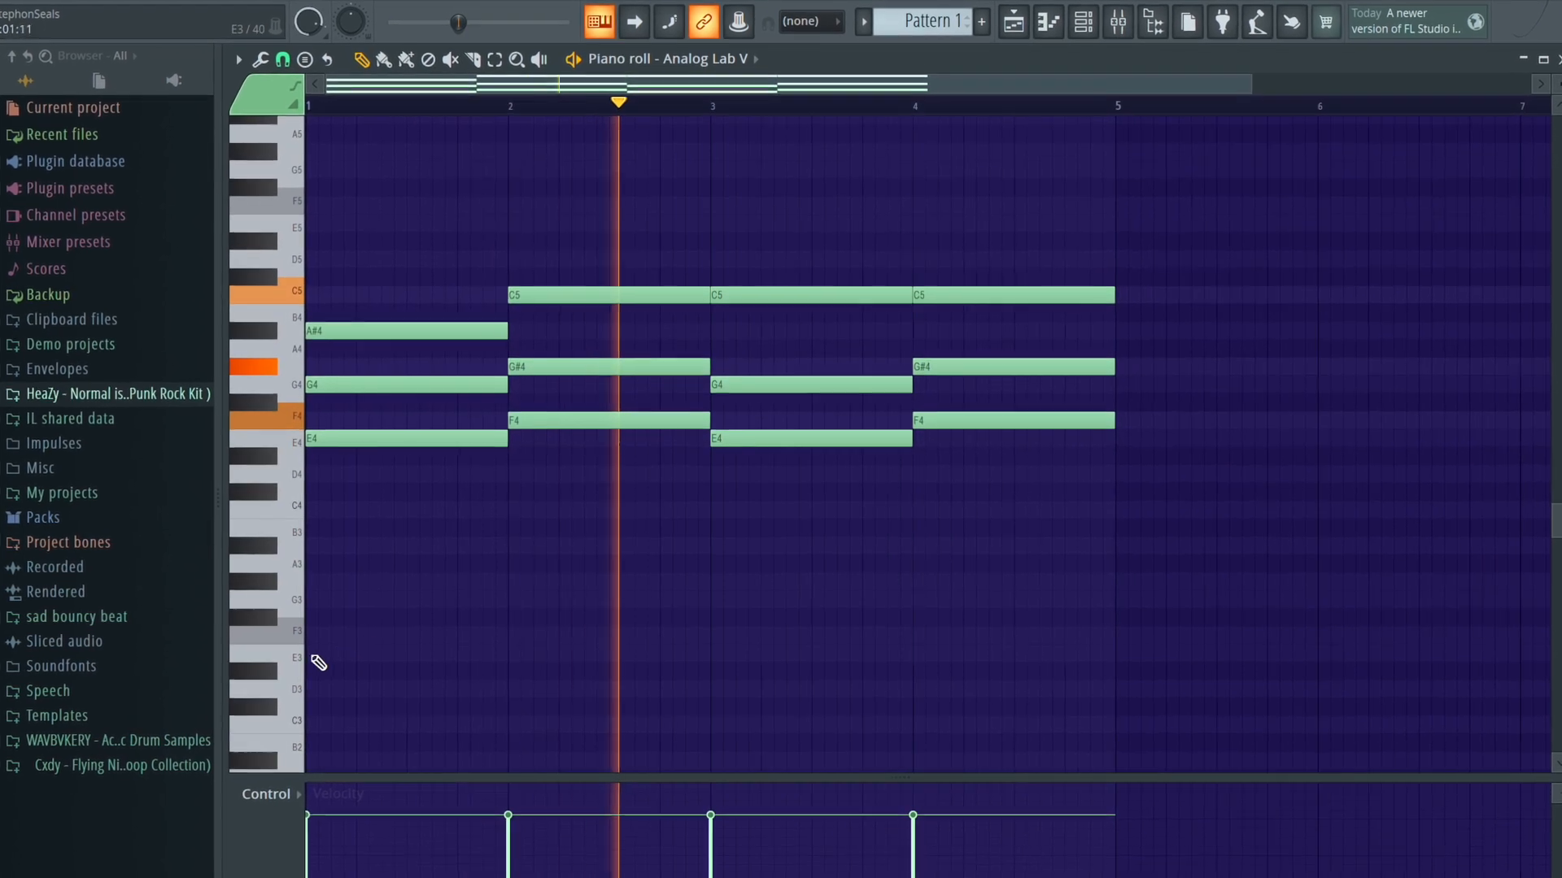
{"action": "left_click", "coordinate": [318, 657]}
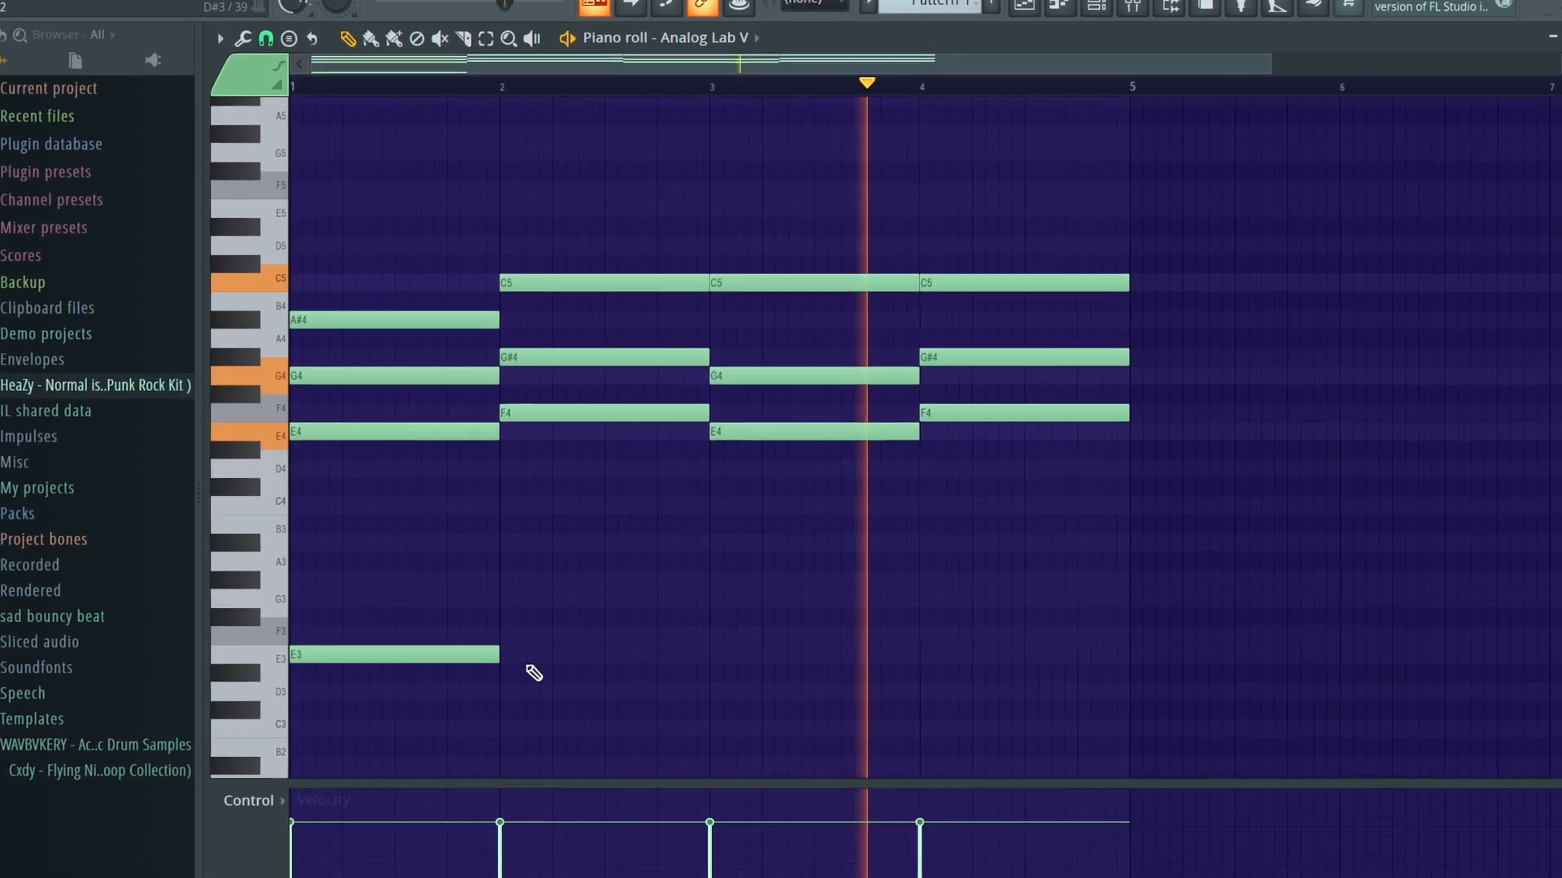
{"action": "left_click", "coordinate": [504, 634]}
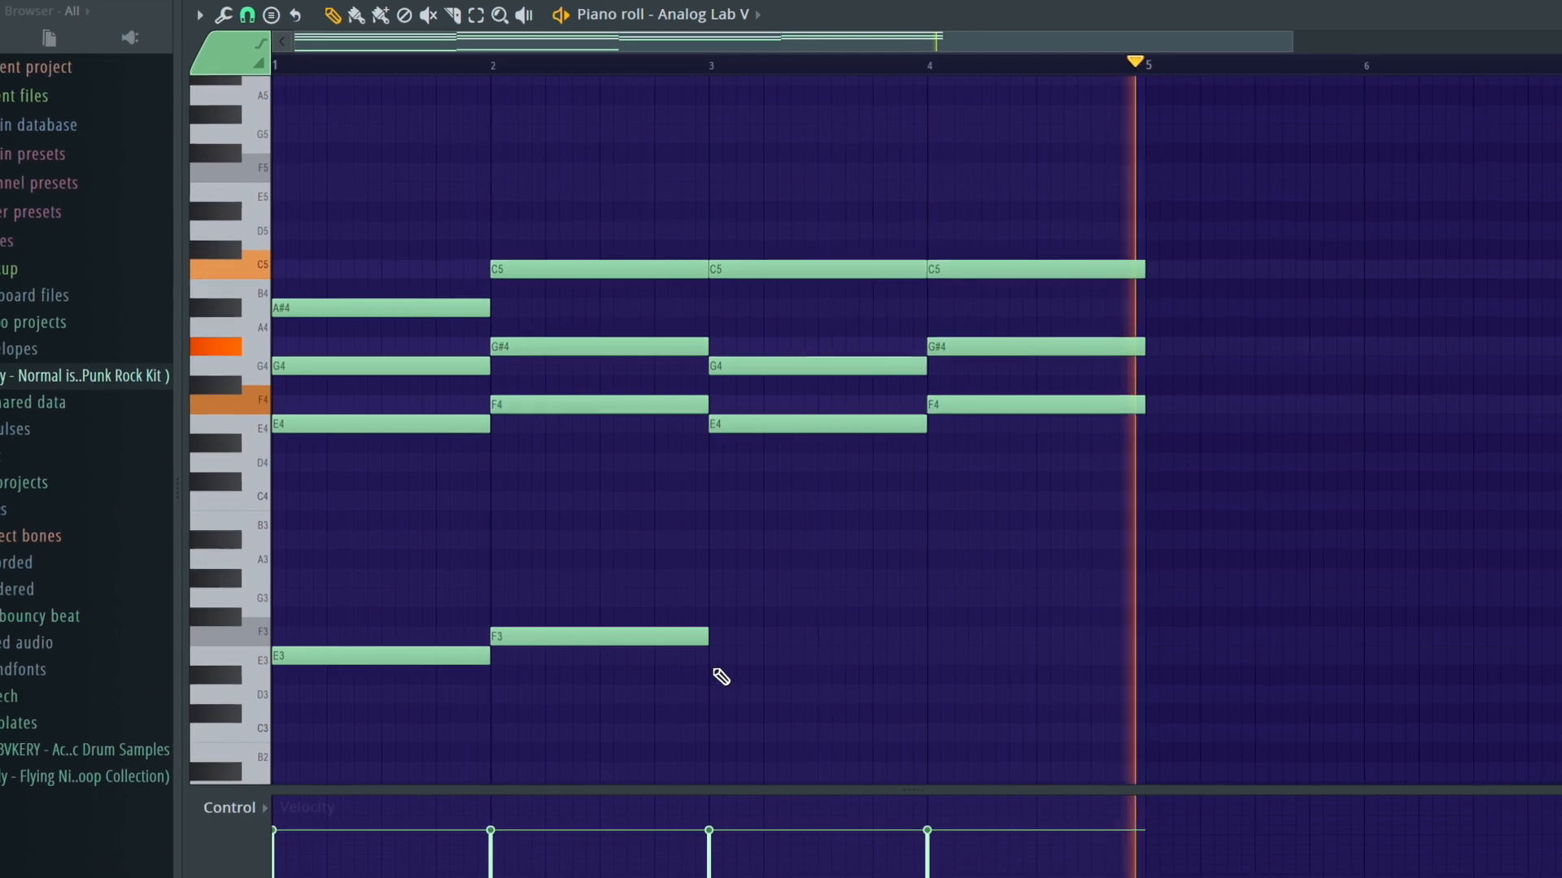
{"action": "left_click", "coordinate": [716, 656]}
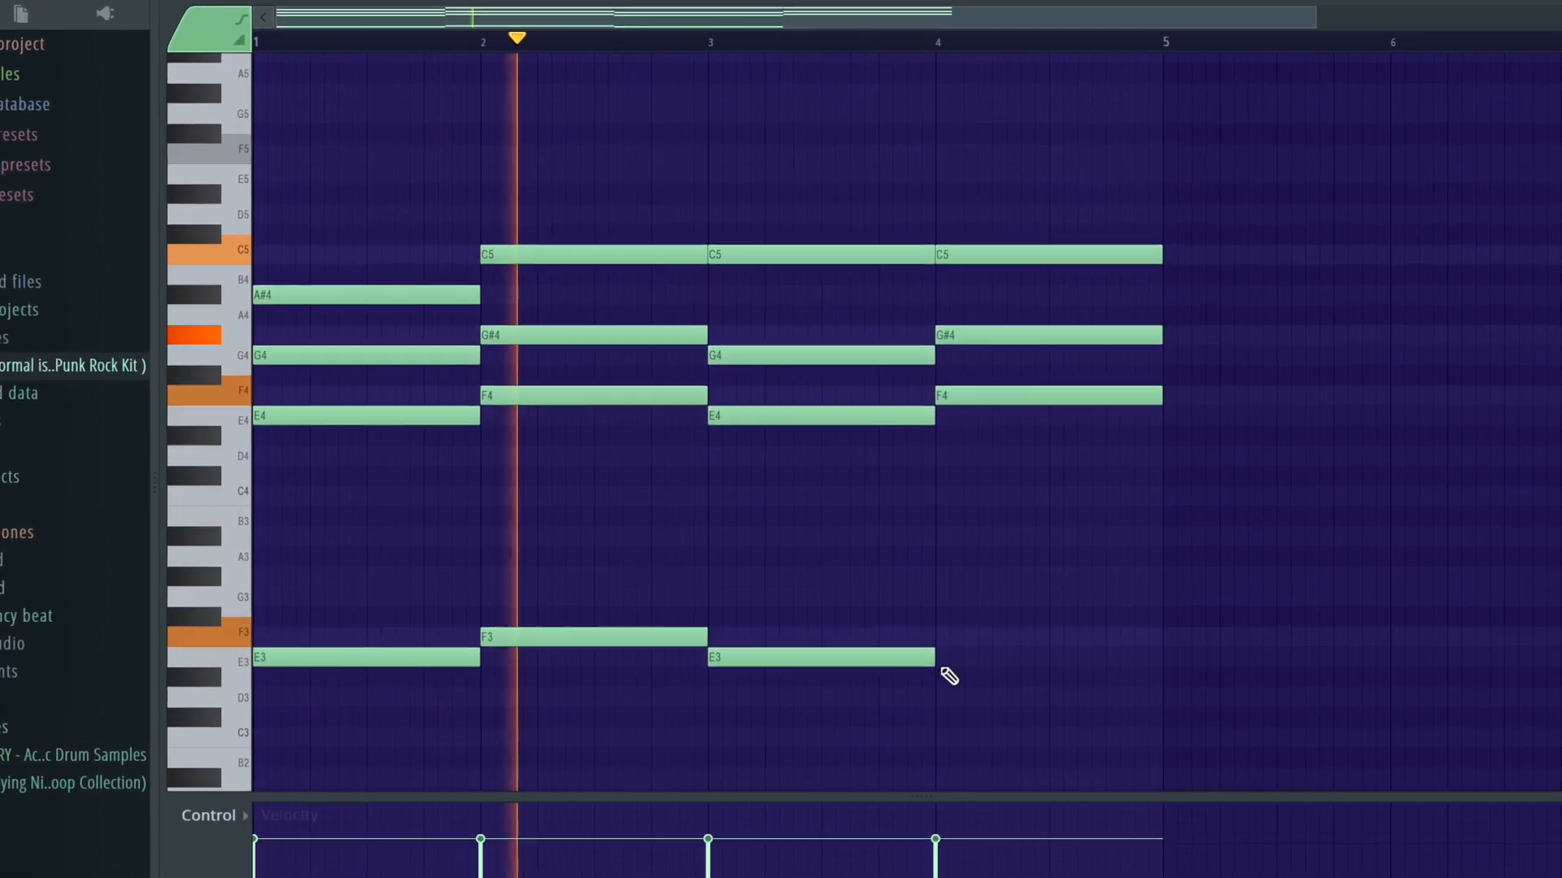
{"action": "left_click", "coordinate": [945, 638]}
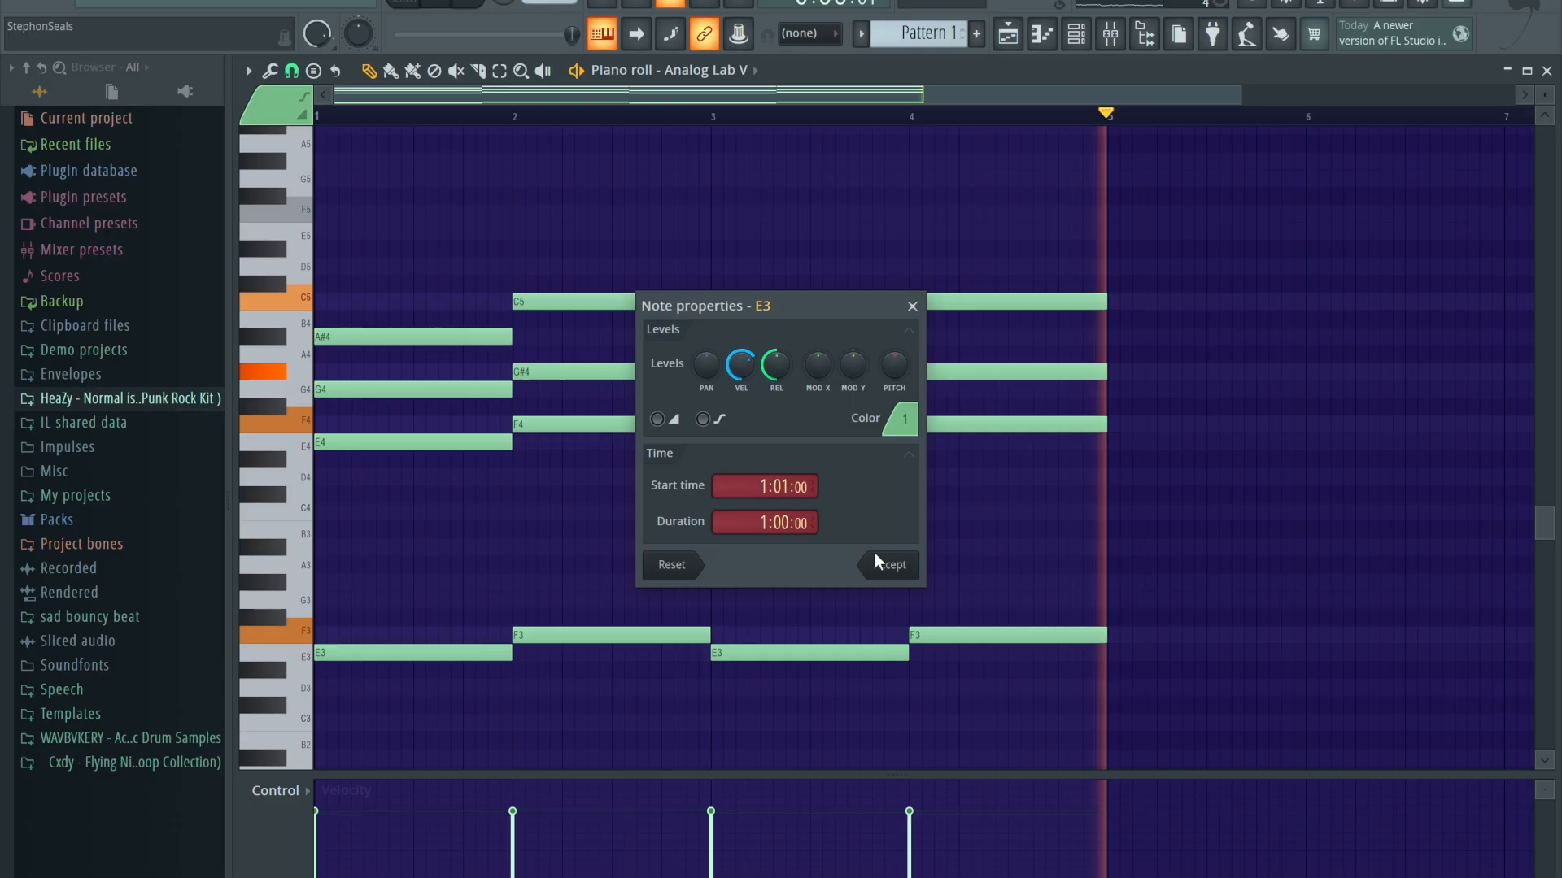
- Lower the velocity of the four bass notes, E3 and F3, in their note properties
{"action": "left_click", "coordinate": [885, 565]}
{"action": "double_click", "coordinate": [629, 636]}
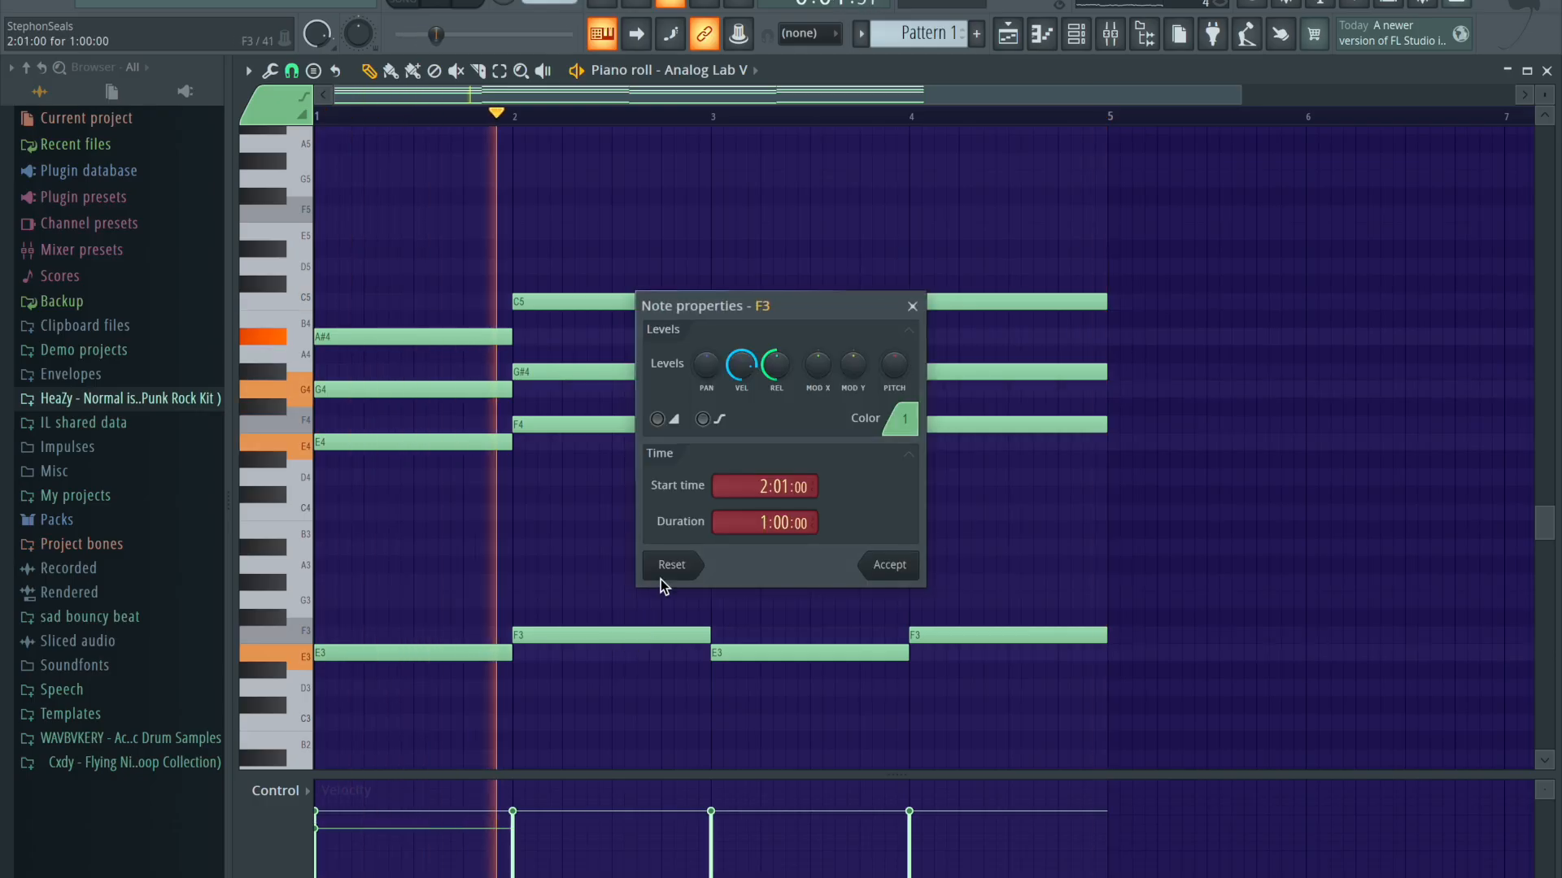
{"action": "left_click", "coordinate": [879, 565]}
{"action": "double_click", "coordinate": [803, 652]}
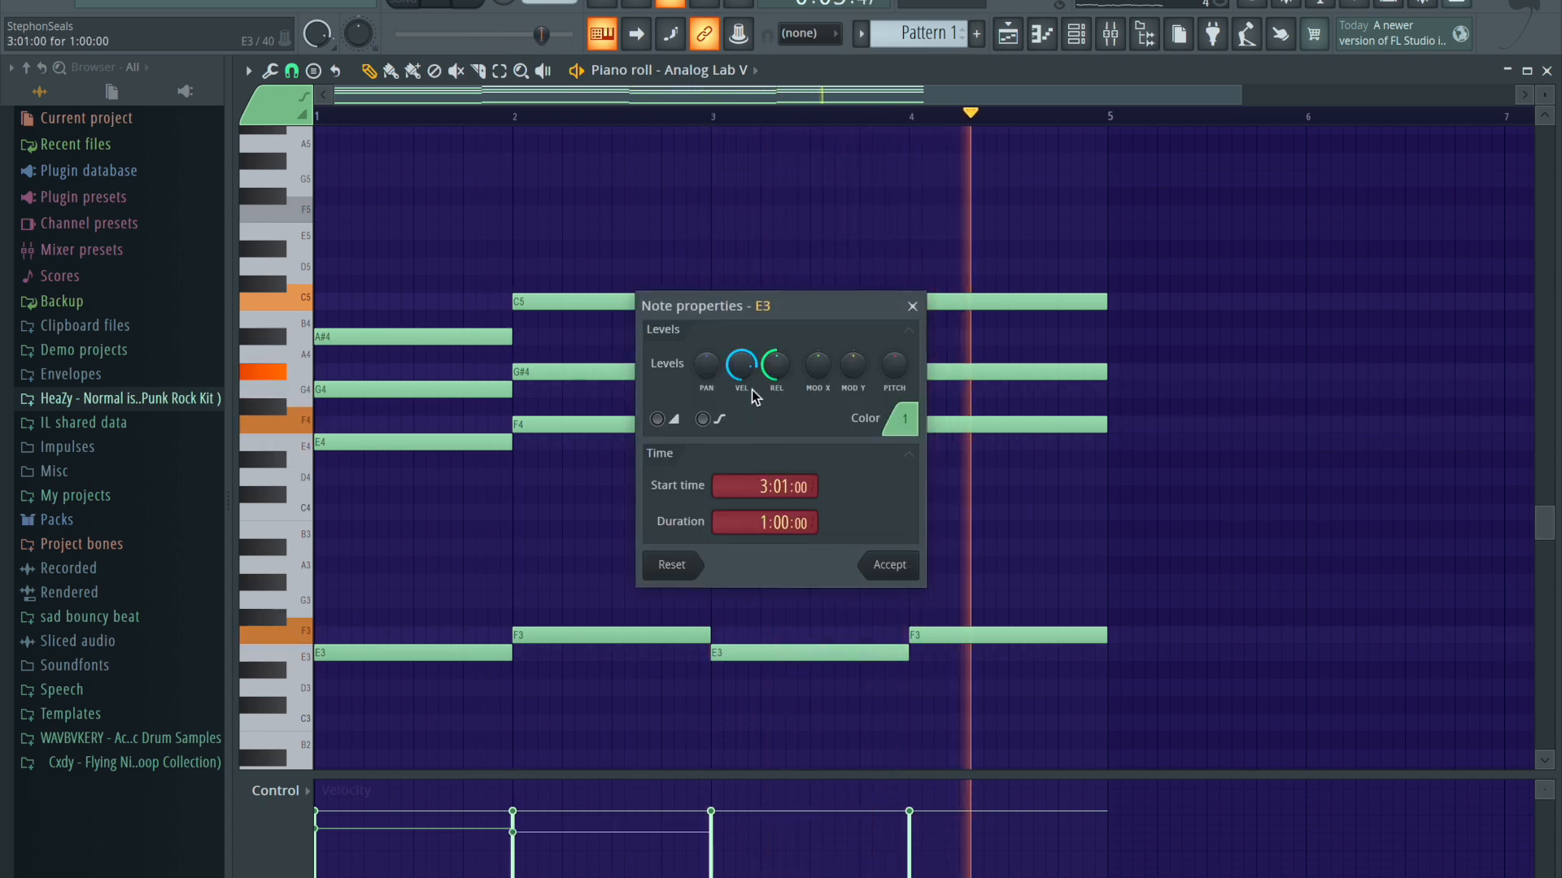
{"action": "left_click", "coordinate": [889, 566]}
{"action": "double_click", "coordinate": [941, 634]}
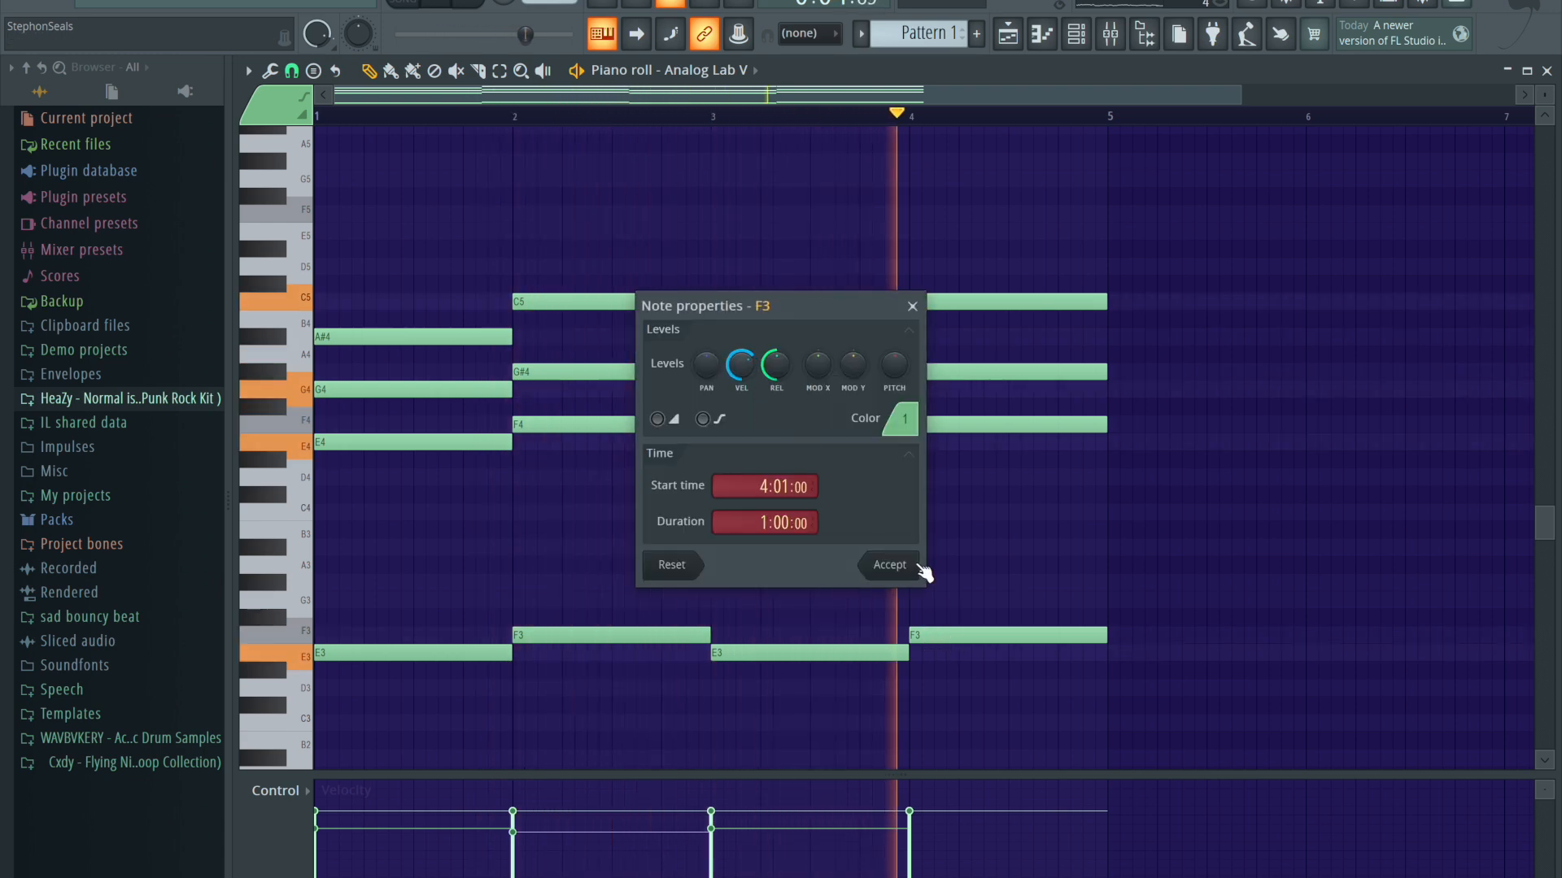
{"action": "left_click", "coordinate": [893, 565]}
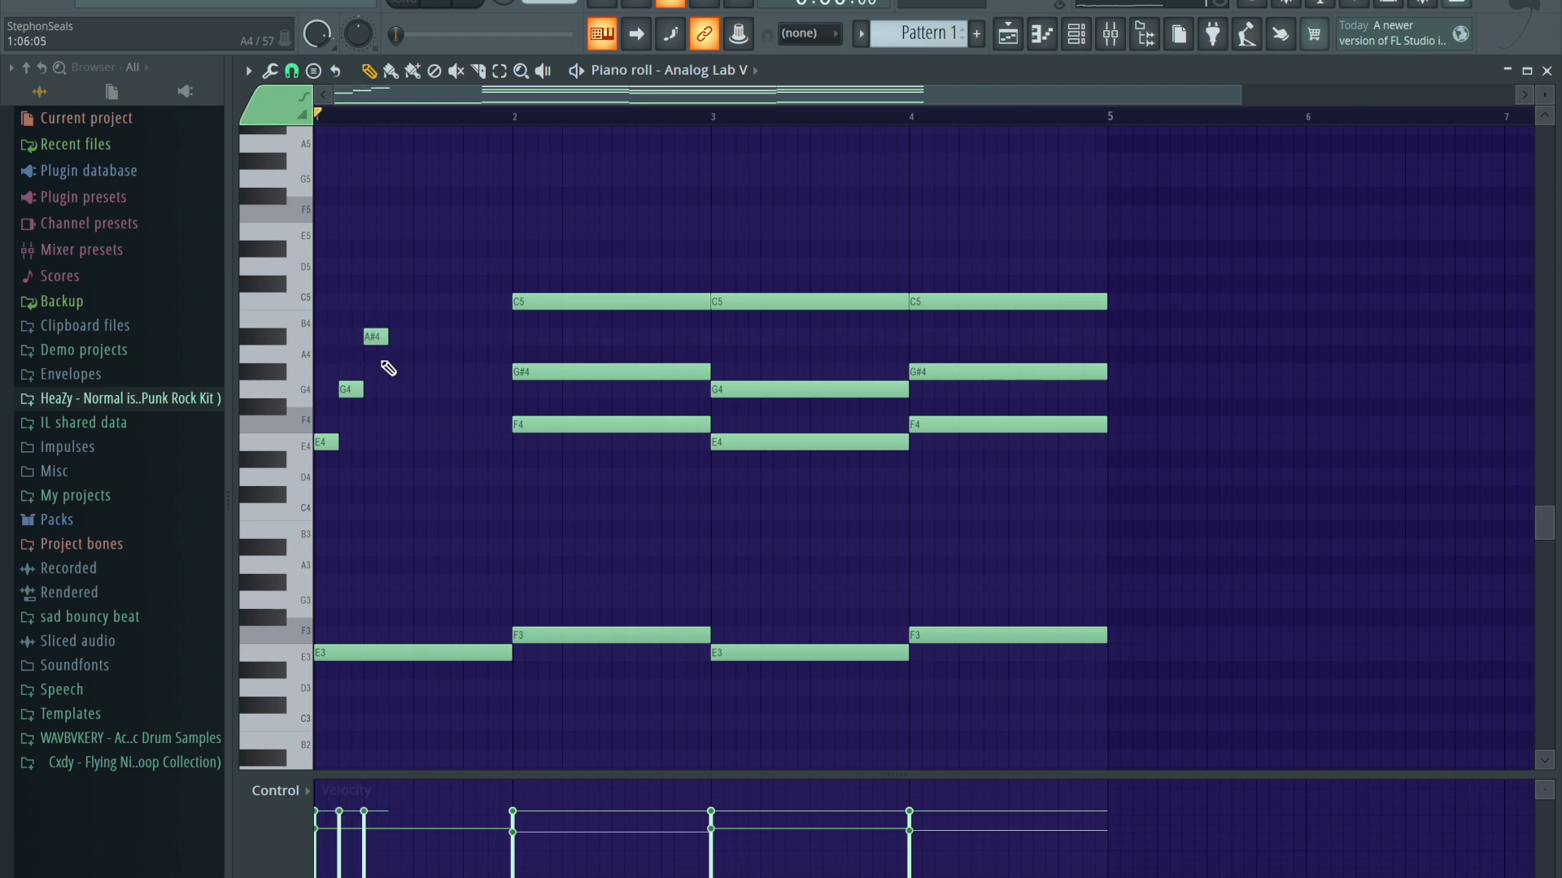
- Arpeggiate the chords of bars 1 and 2 into short notes, closing bar 2 with F4 and a longer E4
{"action": "left_click", "coordinate": [439, 6]}
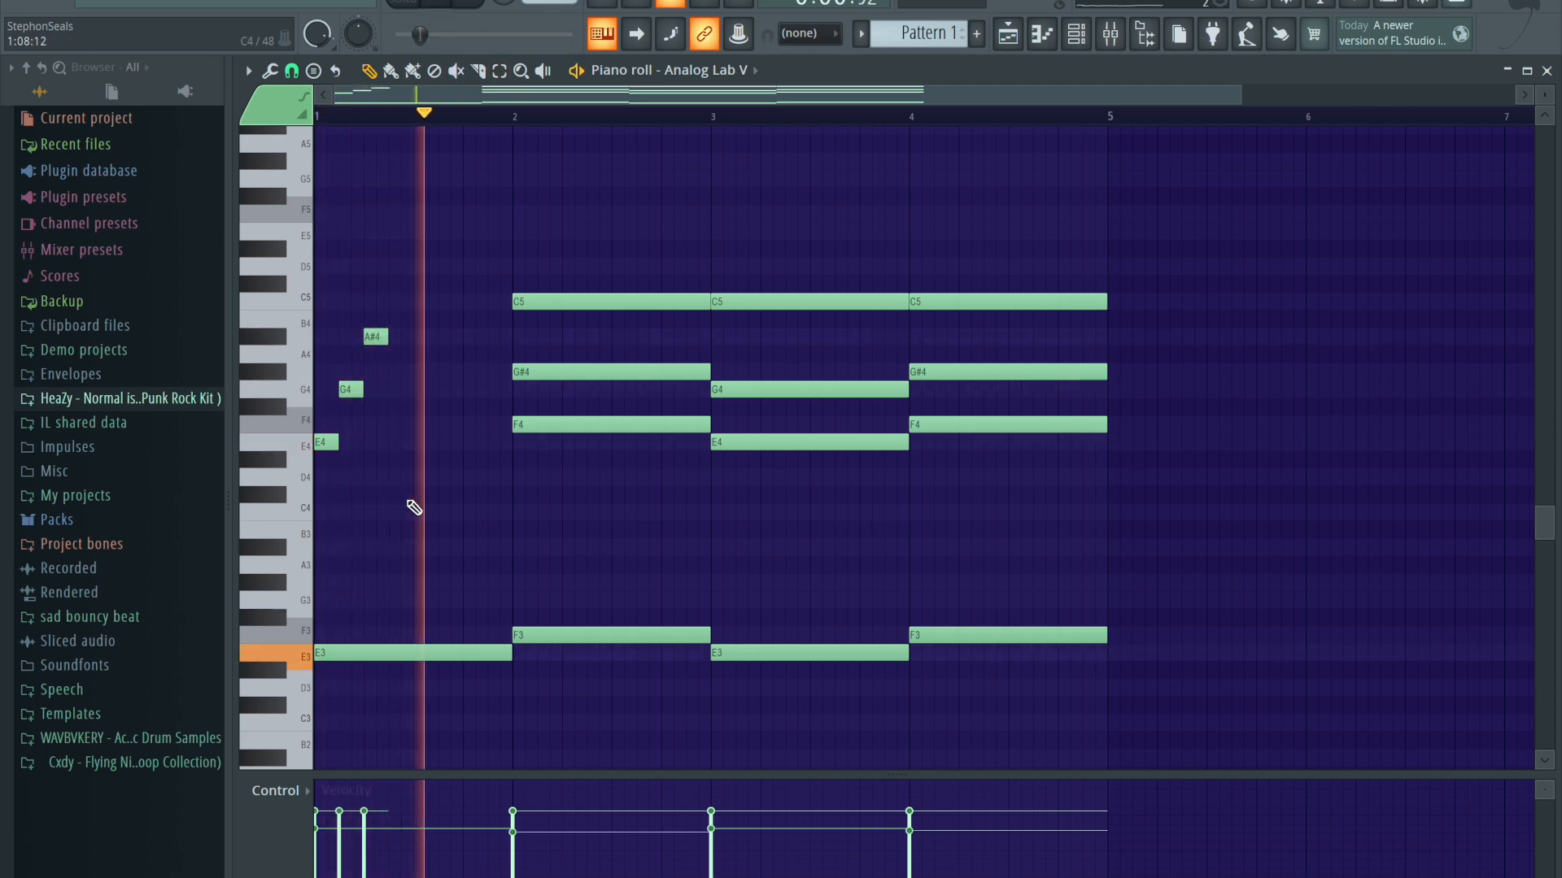
{"action": "left_click", "coordinate": [399, 390]}
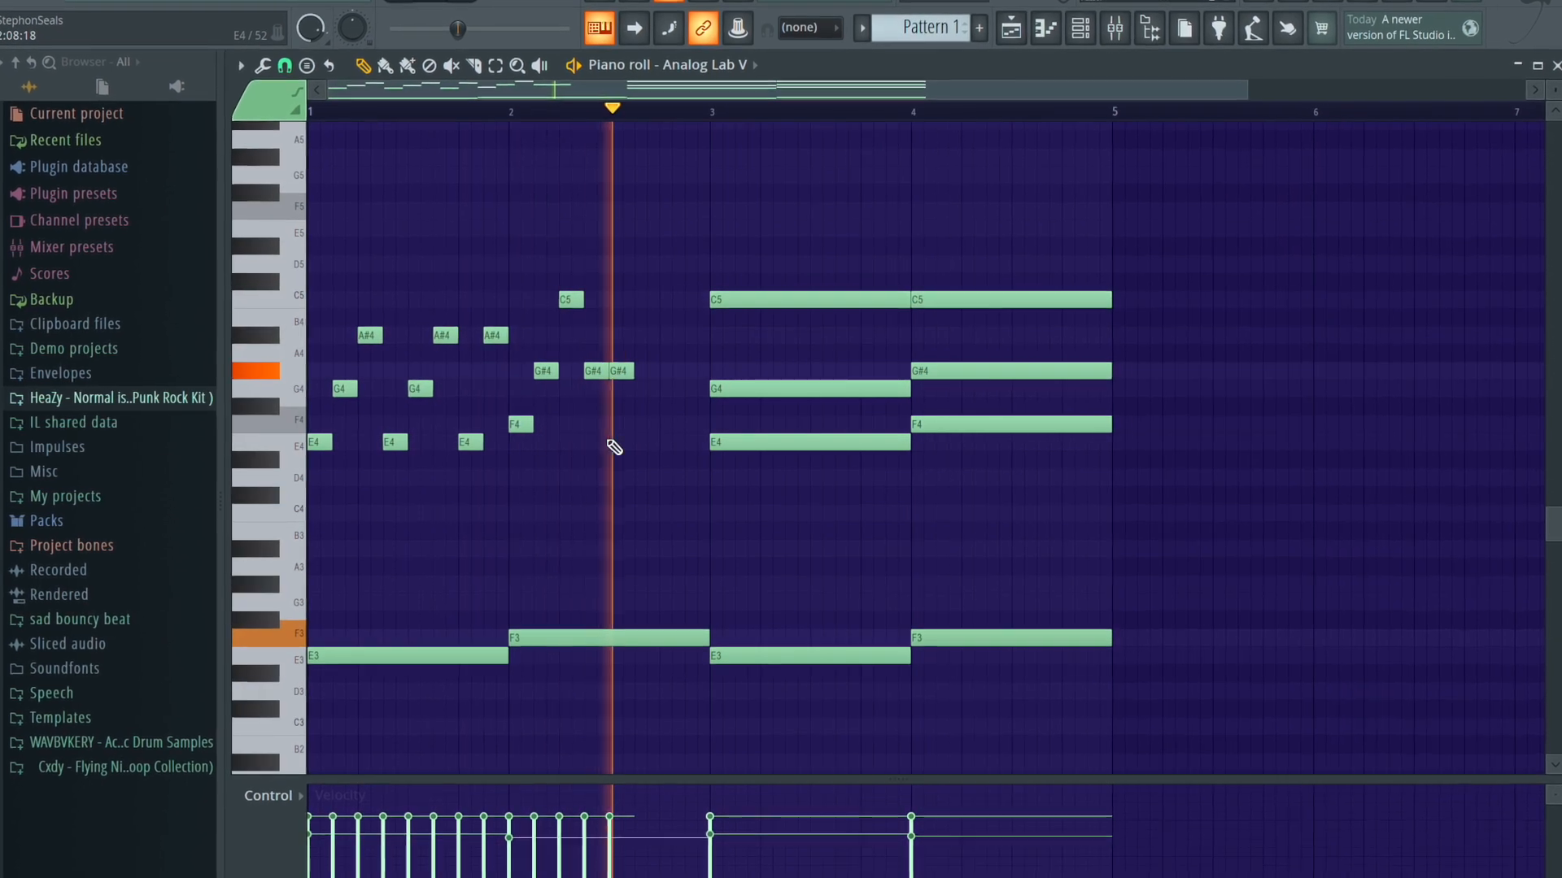
{"action": "left_click", "coordinate": [638, 389]}
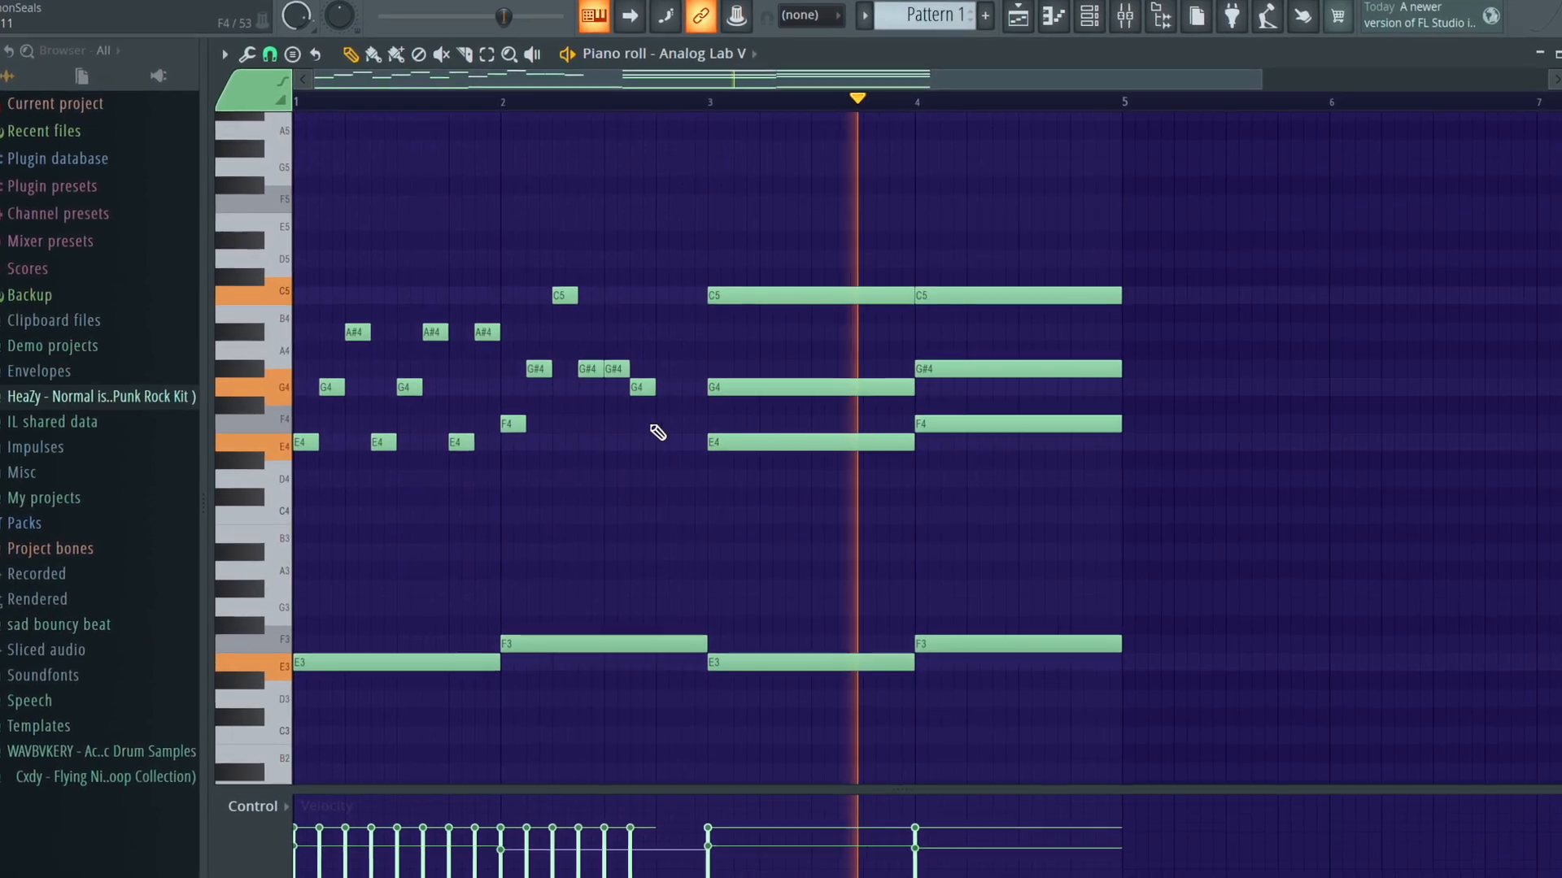
{"action": "left_click_drag", "start_coordinate": [642, 388], "coordinate": [643, 427]}
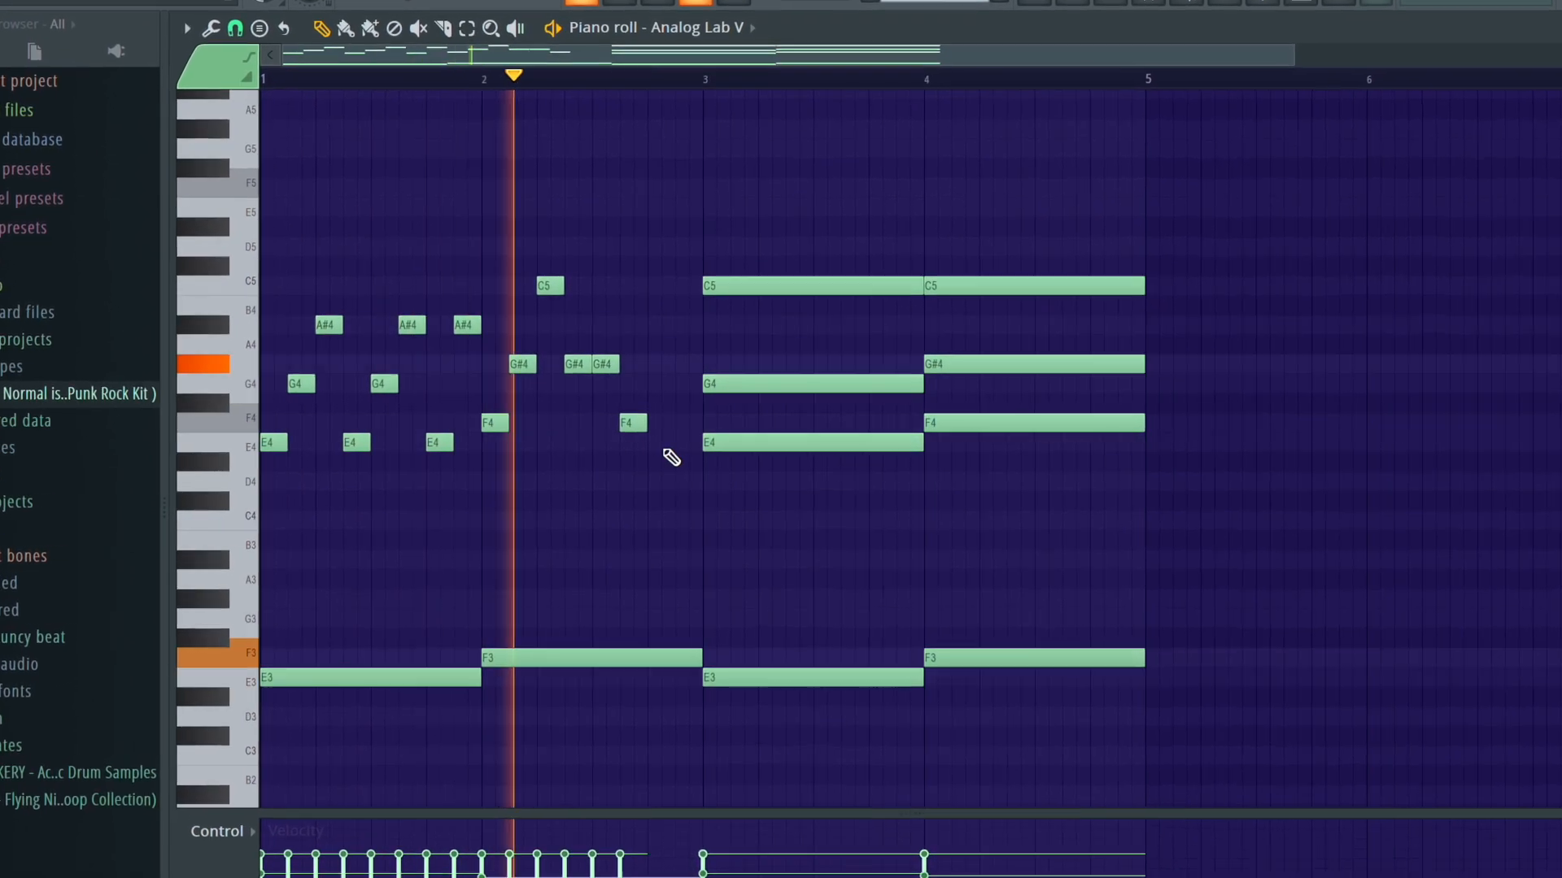
{"action": "left_click", "coordinate": [655, 442]}
{"action": "left_click", "coordinate": [684, 280]}
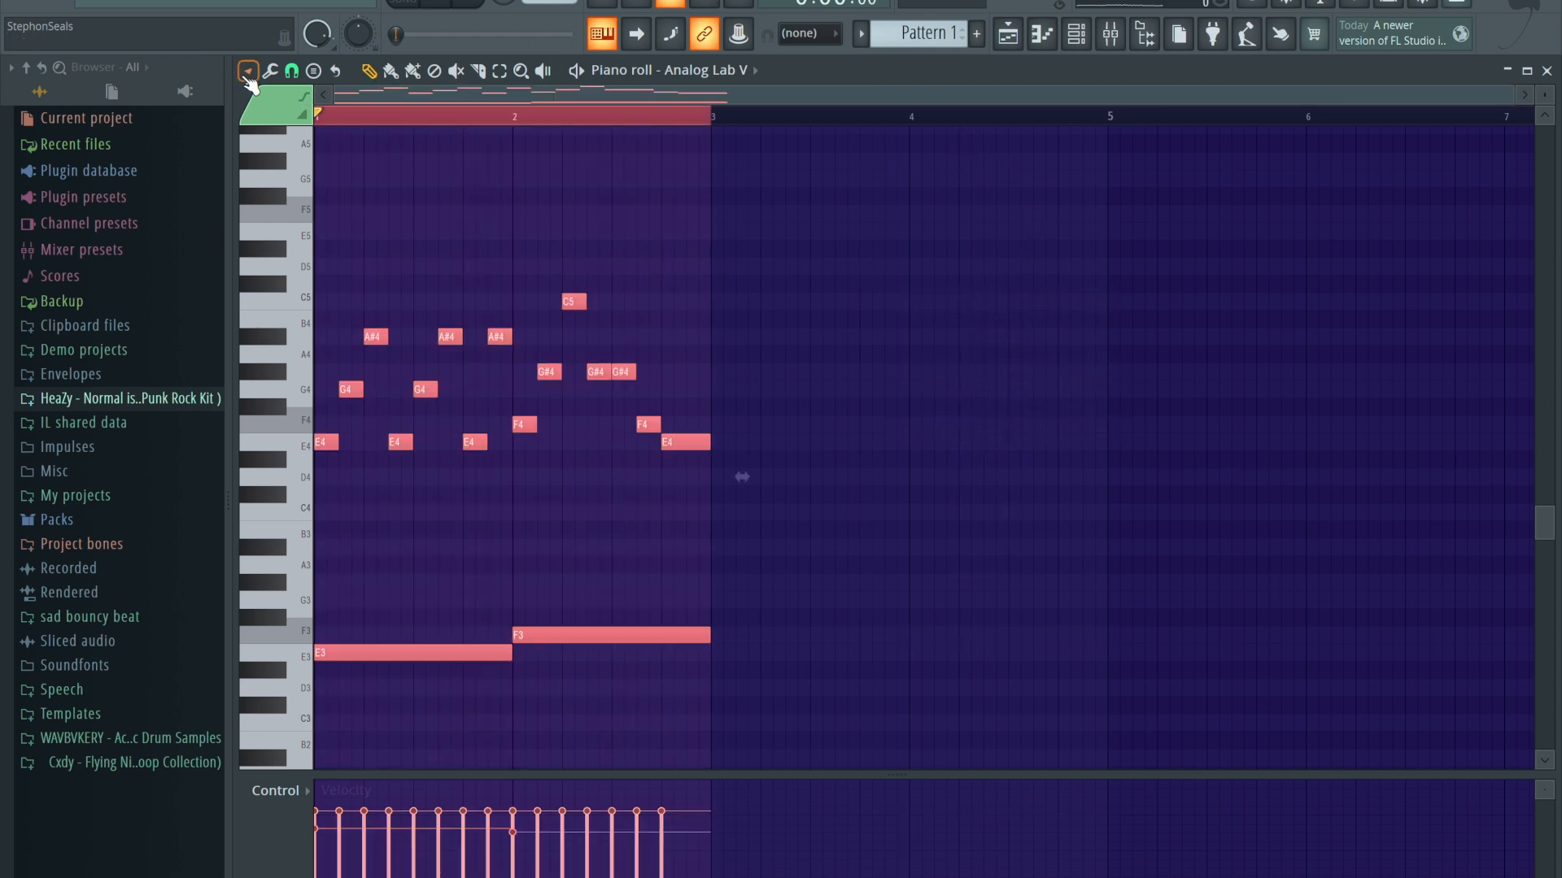
- Open the piano roll options with all notes of bars 1 and 2 selected
{"action": "left_click", "coordinate": [247, 71]}
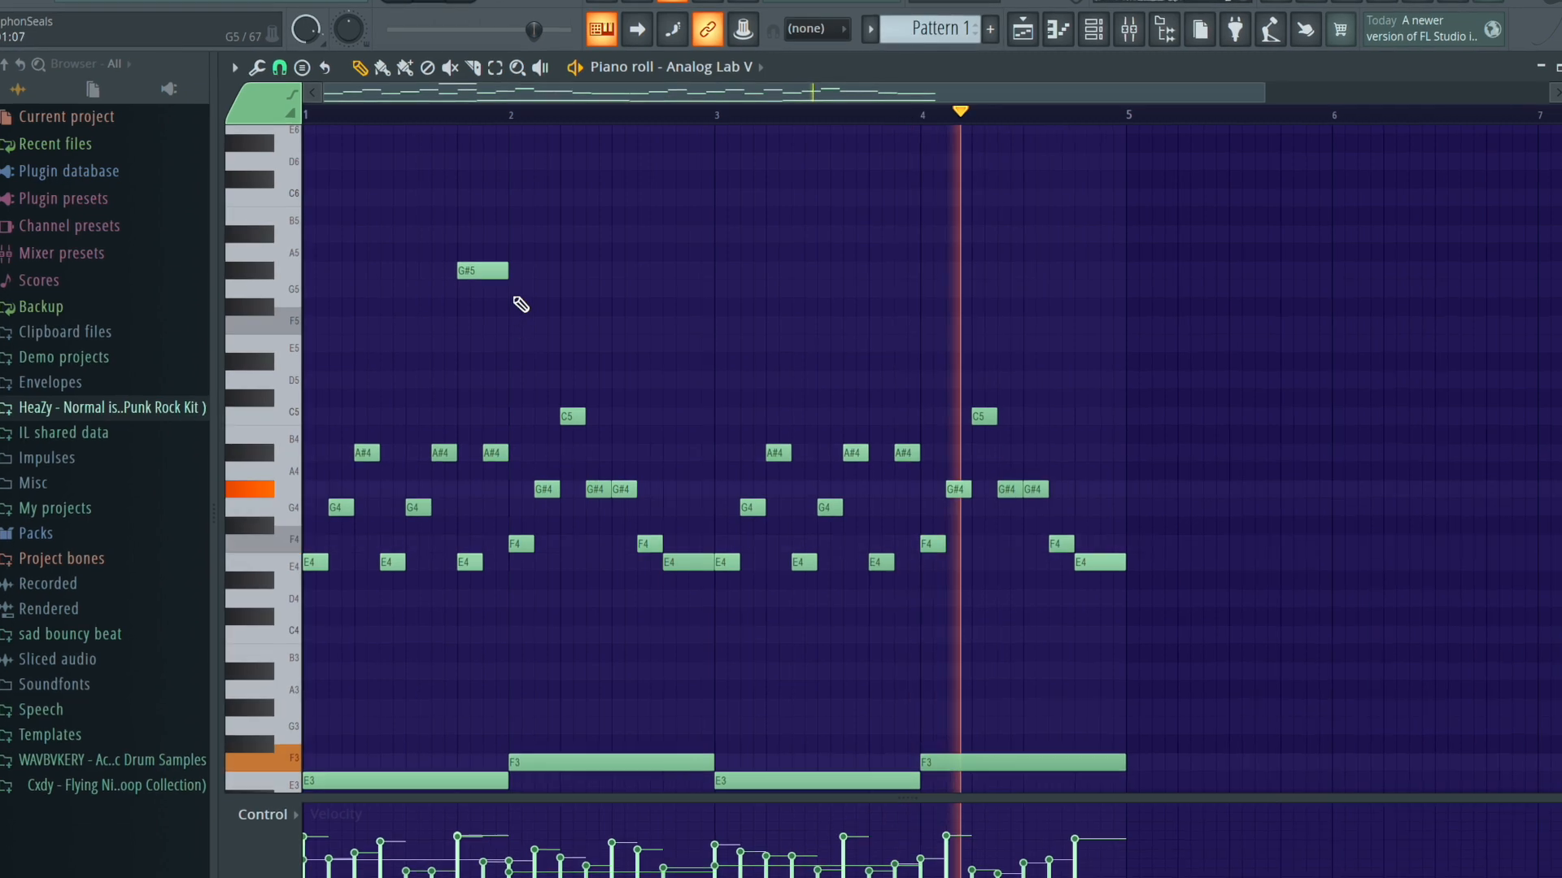
- Add high melody notes: A#5 and C6 in bar 1, and G5 at the start of bar 2
{"action": "left_click", "coordinate": [524, 290]}
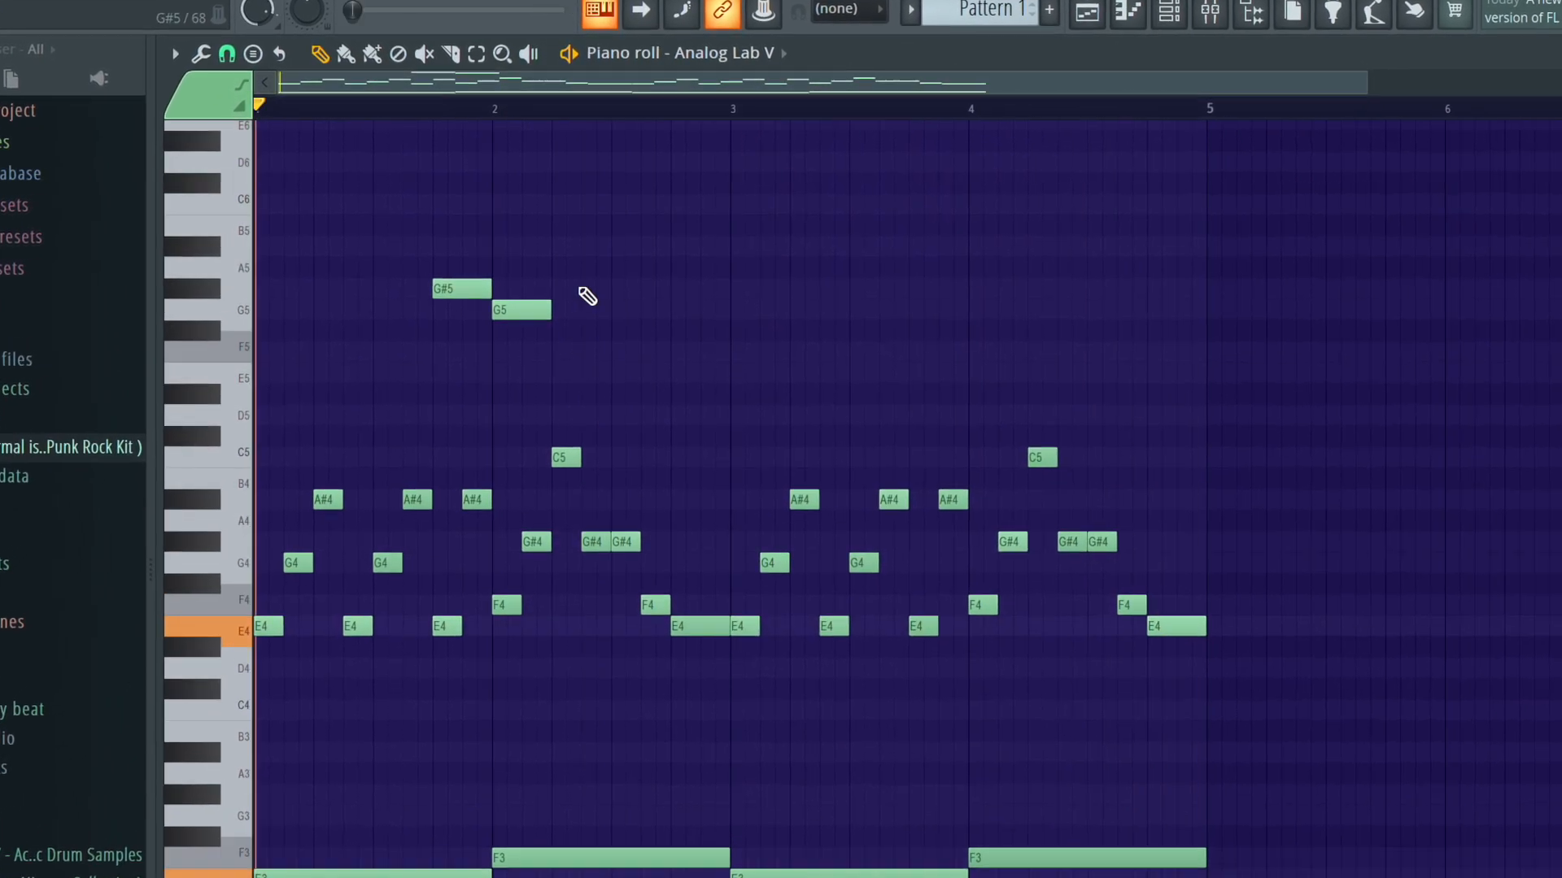
{"action": "left_click", "coordinate": [315, 249]}
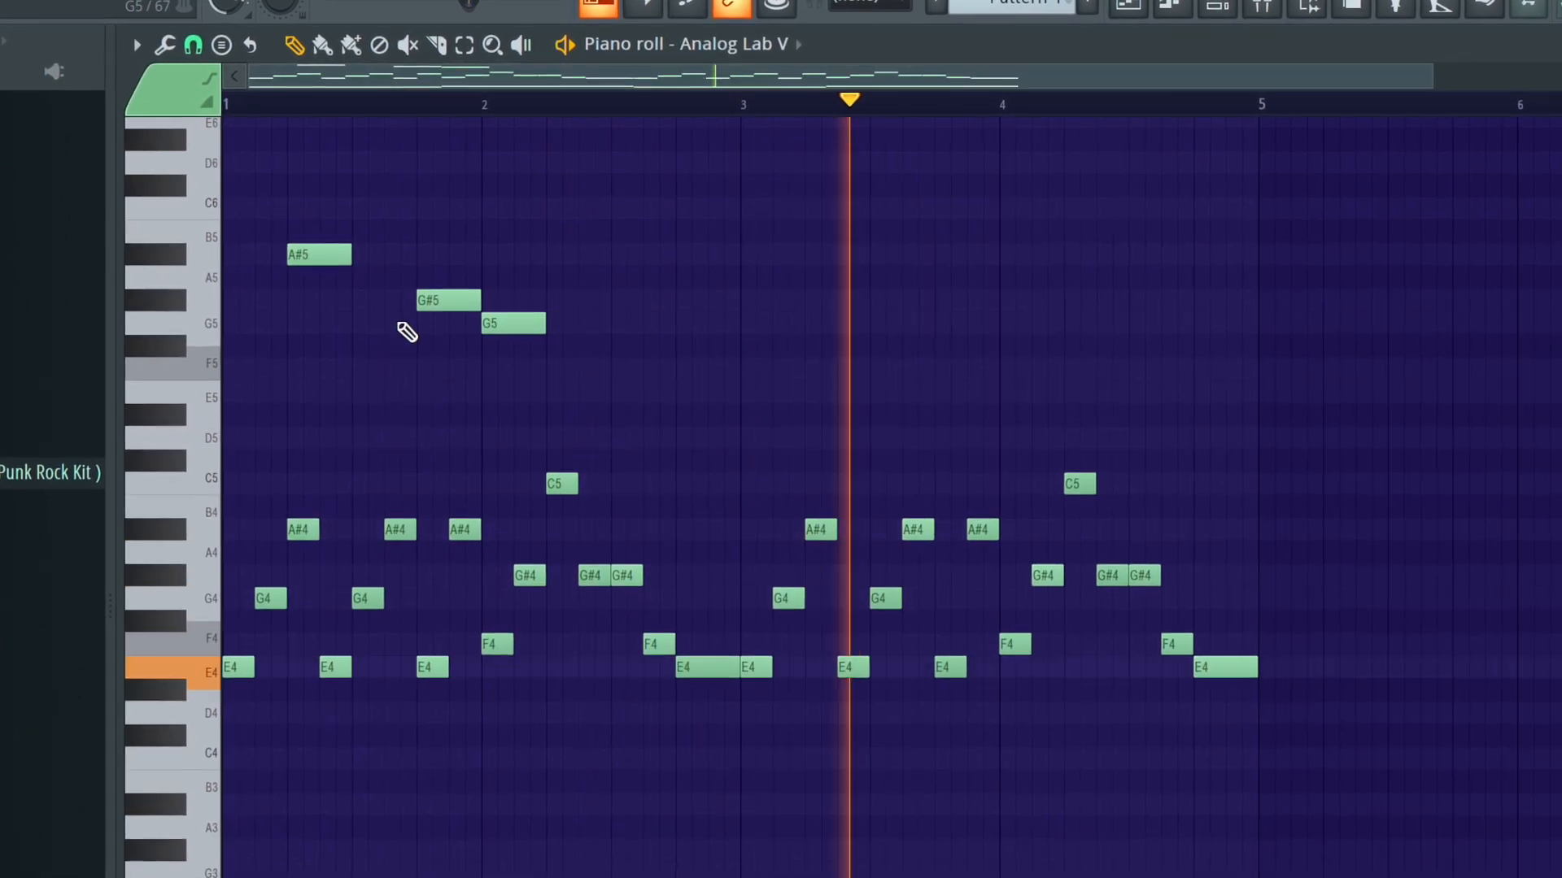
{"action": "left_click", "coordinate": [358, 212]}
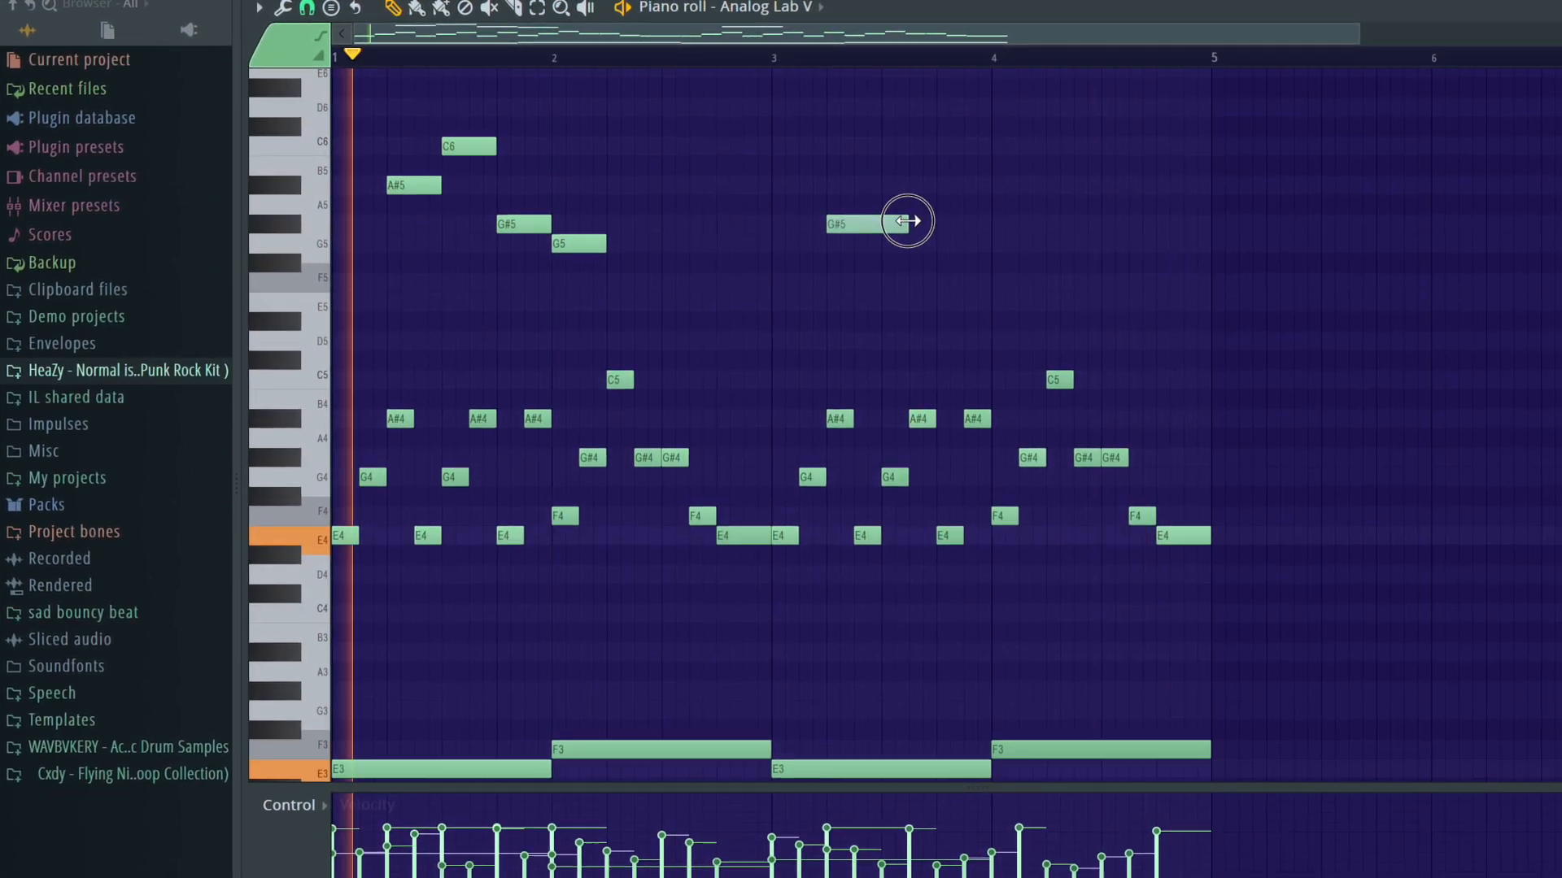
- Shorten the A#5 melody note in bar 3 and lengthen the C6 that follows it
{"action": "left_click_drag", "start_coordinate": [994, 192], "coordinate": [928, 192]}
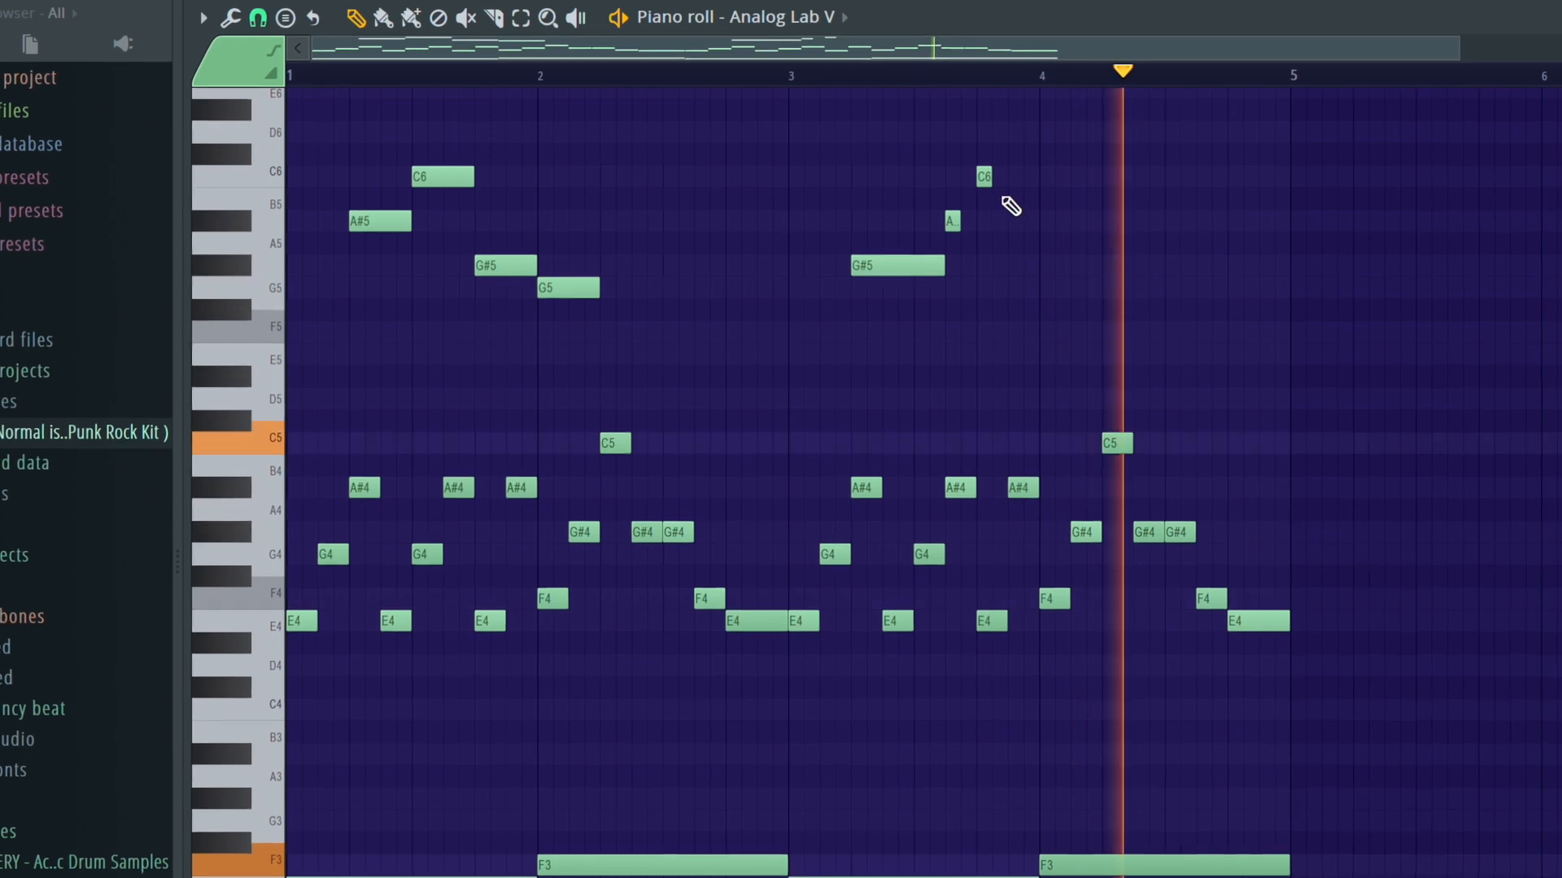
{"action": "left_click_drag", "start_coordinate": [995, 180], "coordinate": [1030, 183]}
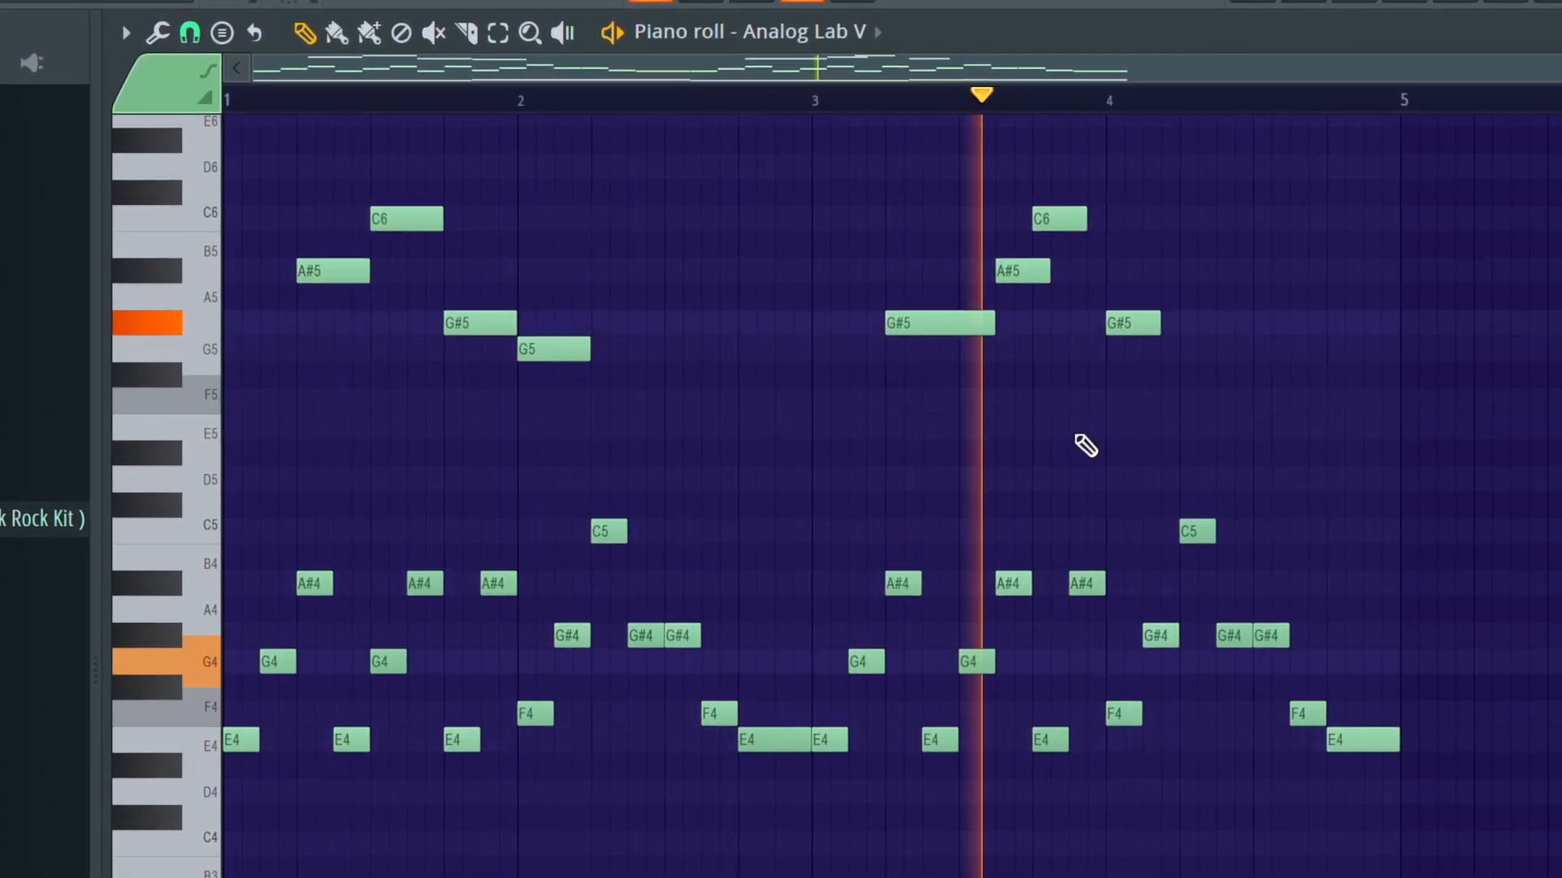
- Lengthen the G#5 at the start of bar 4 and finish the phrase with A#5 and G#5
{"action": "left_click_drag", "start_coordinate": [1161, 333], "coordinate": [1188, 338]}
{"action": "left_click", "coordinate": [1269, 279]}
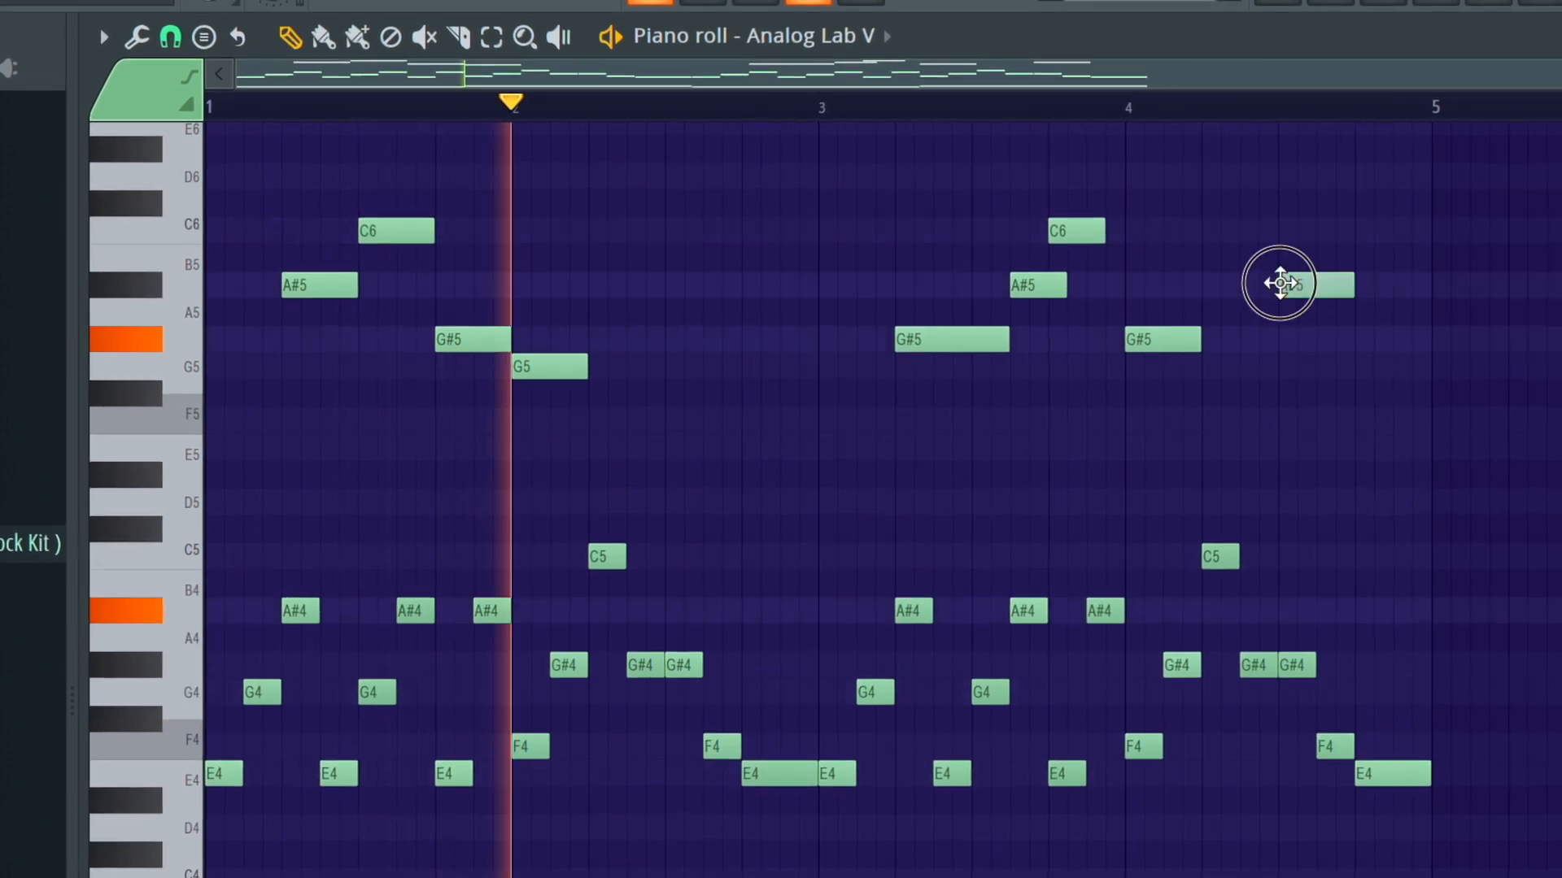
{"action": "left_click", "coordinate": [1366, 340]}
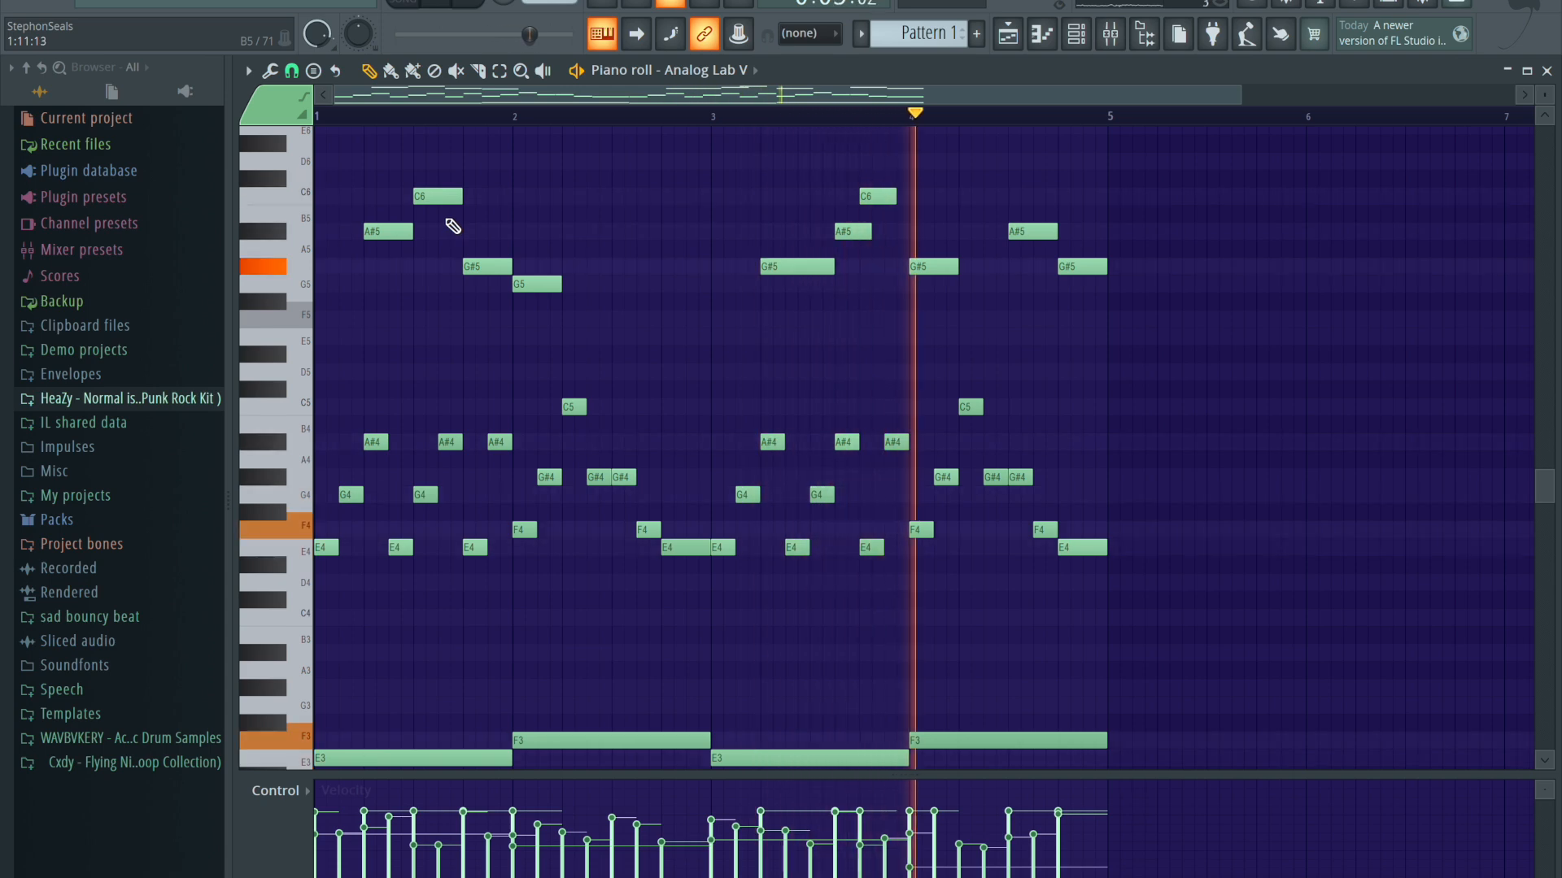
- Lower the velocity of the first four melody notes, A#5, C6, G#5 and G5, in their note properties
{"action": "double_click", "coordinate": [387, 232]}
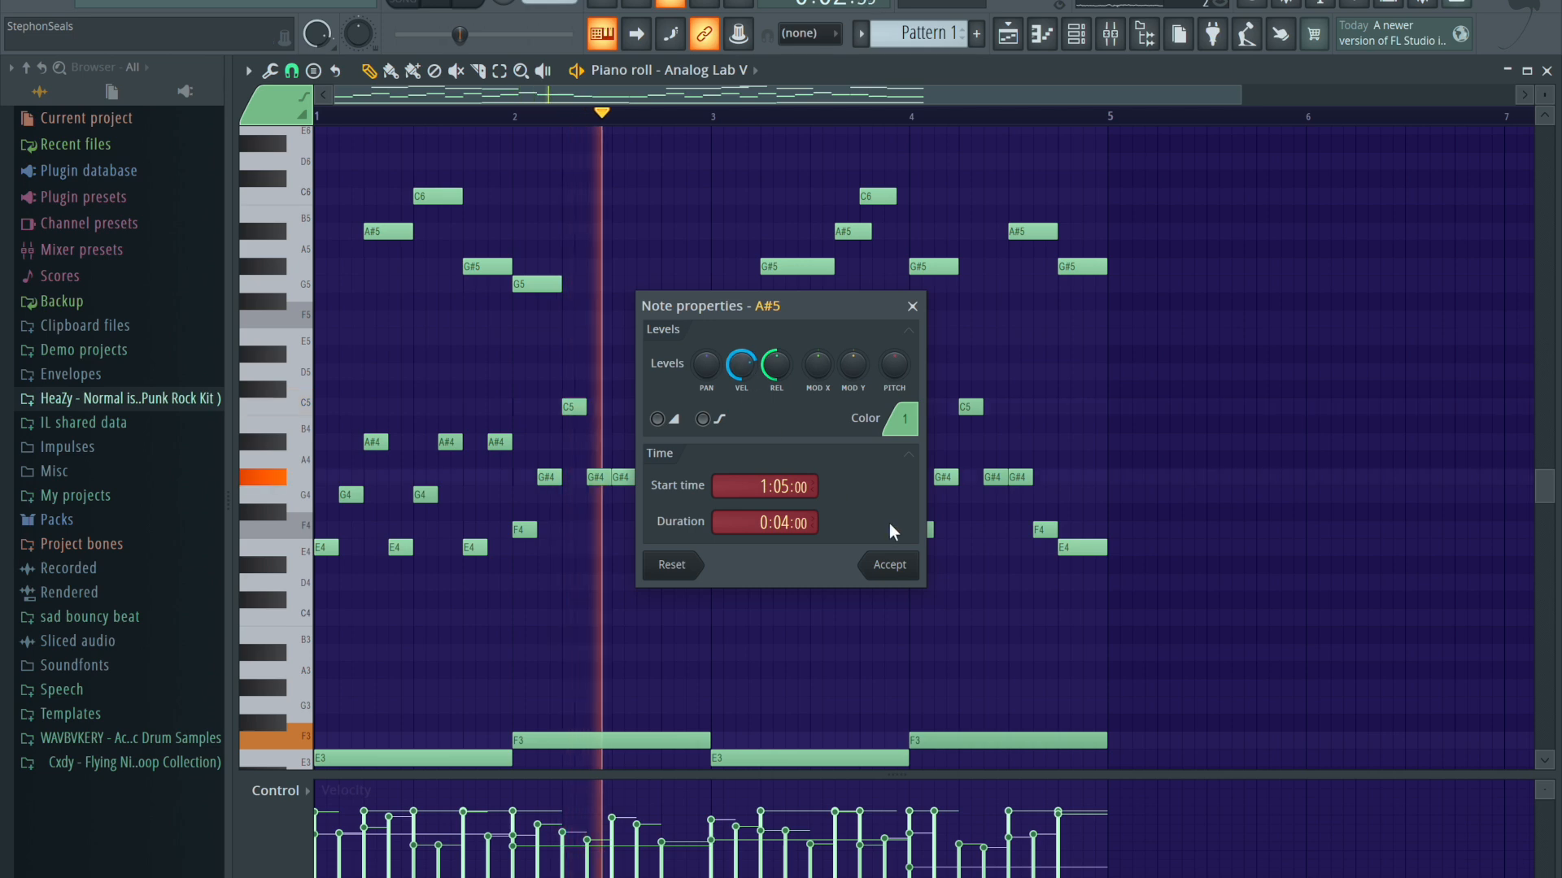
{"action": "left_click", "coordinate": [885, 565]}
{"action": "double_click", "coordinate": [436, 197]}
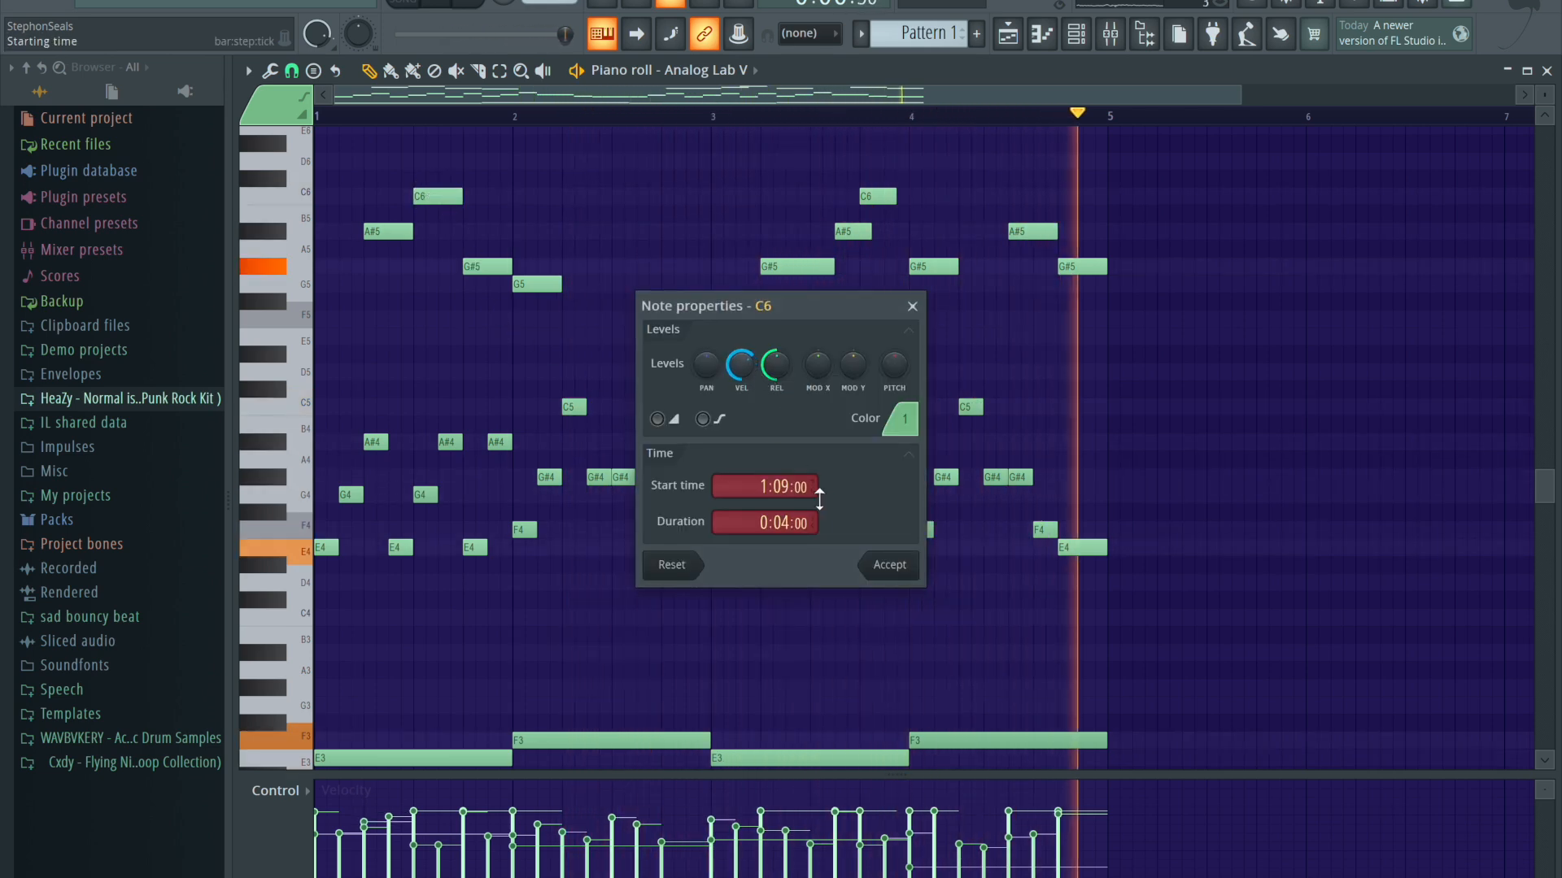
{"action": "left_click", "coordinate": [882, 561]}
{"action": "double_click", "coordinate": [483, 267]}
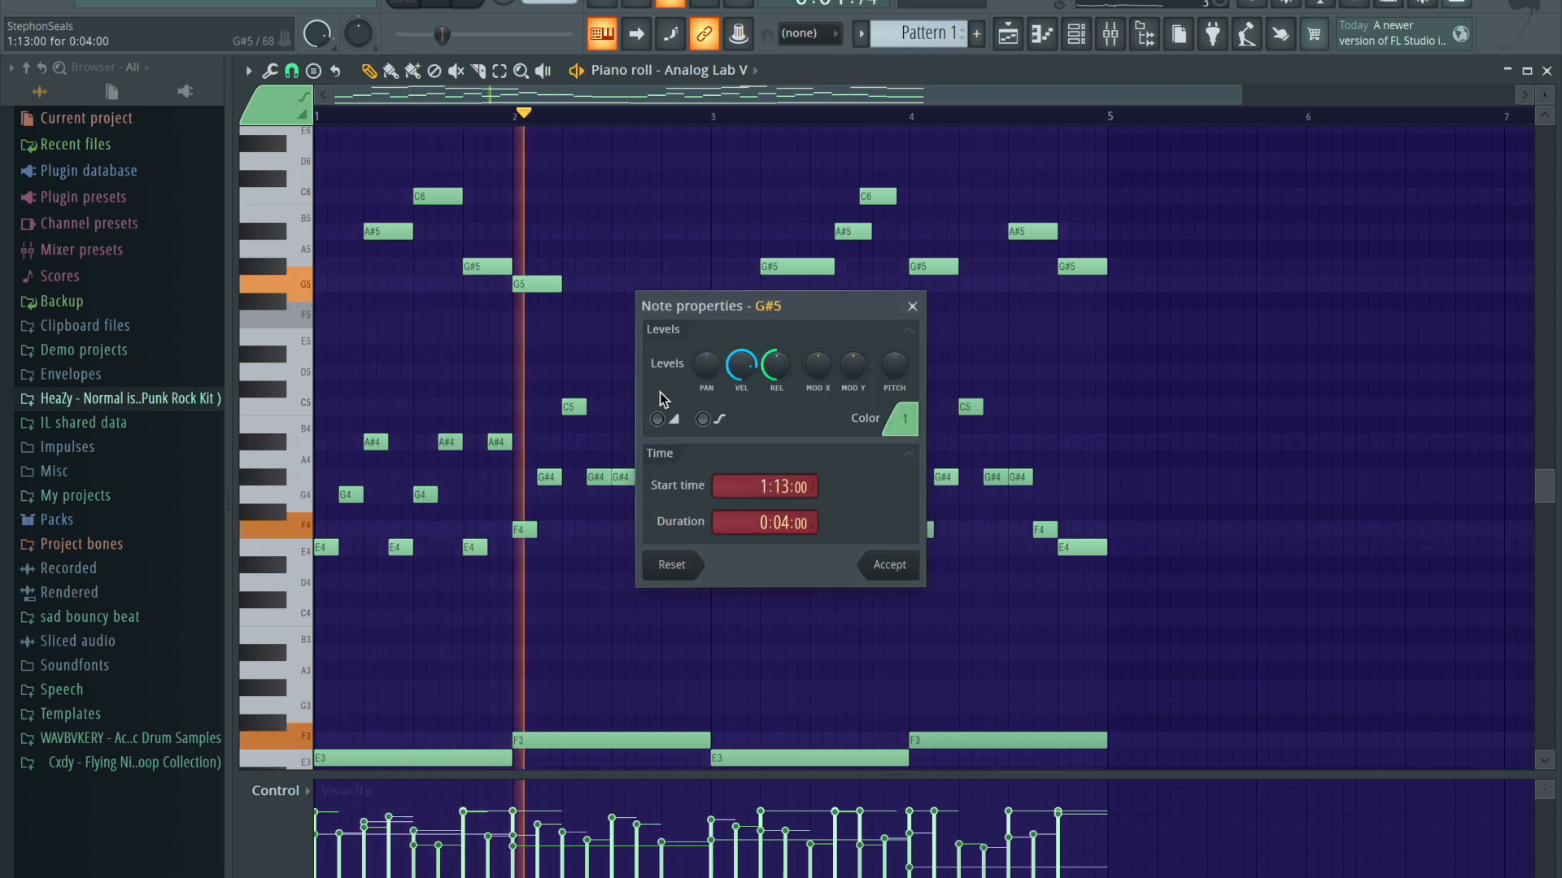
{"action": "left_click", "coordinate": [895, 569]}
{"action": "double_click", "coordinate": [533, 285]}
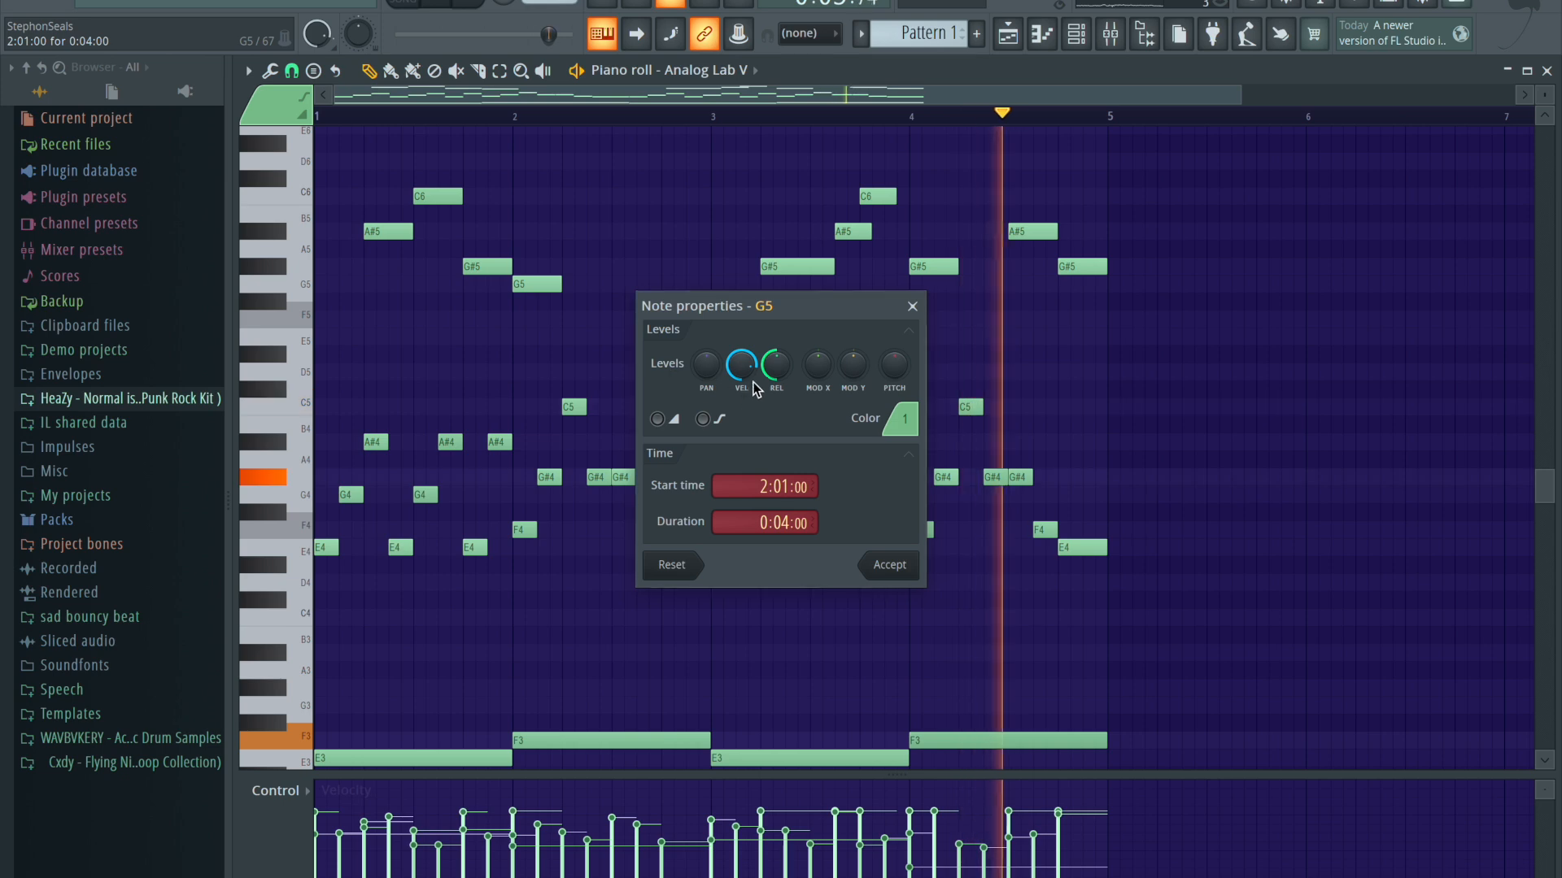
{"action": "left_click_drag", "start_coordinate": [744, 367], "coordinate": [743, 377]}
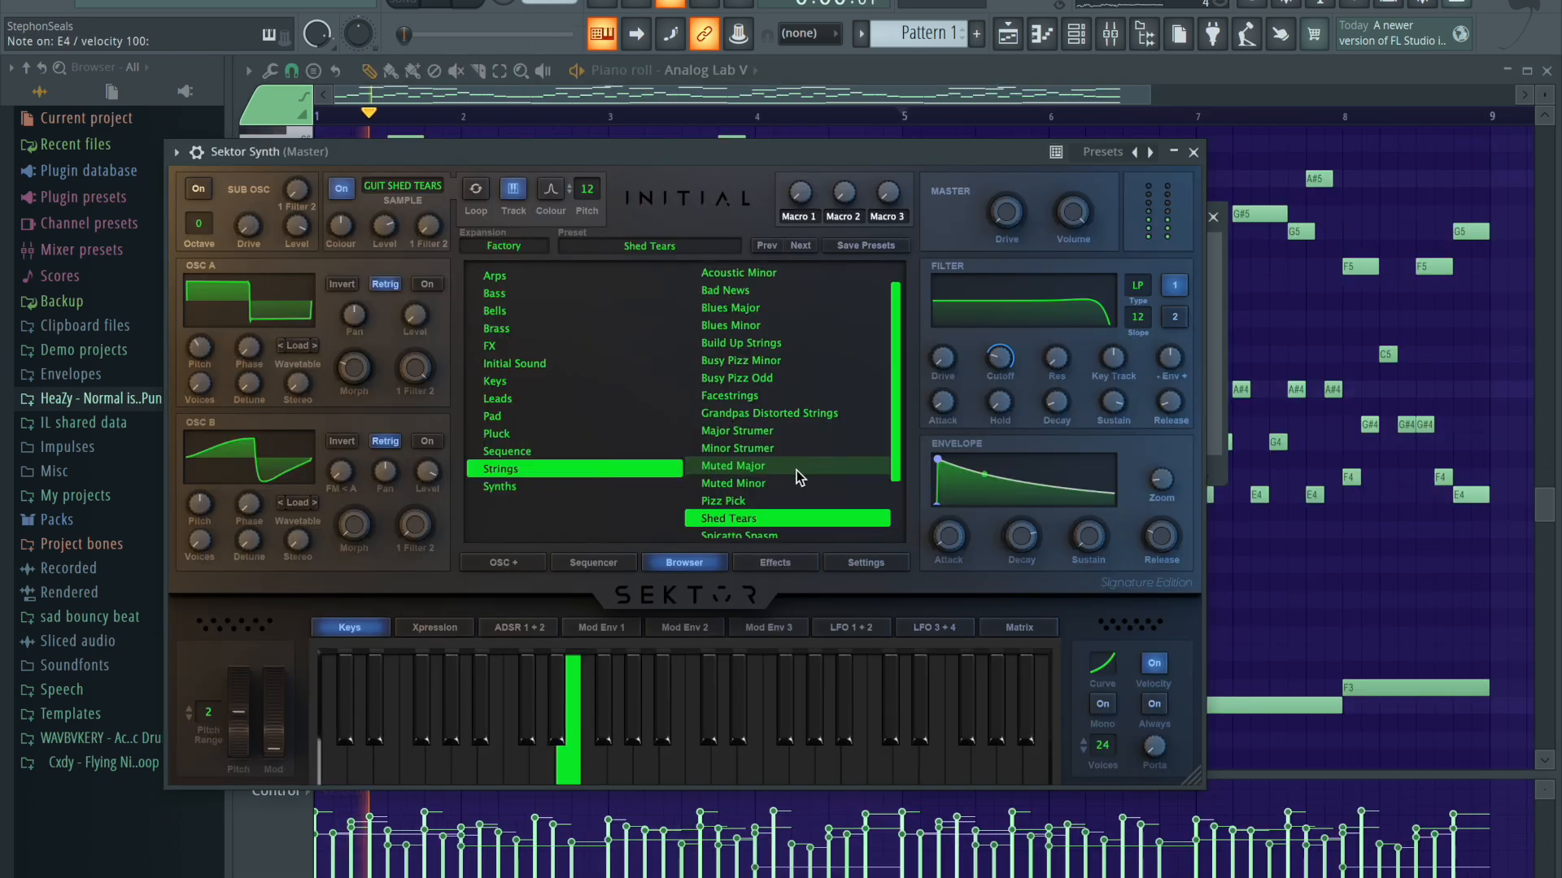
- Browse the Strings presets in Sektor Synth and add one-bar string notes, F4 in bar 2 and E4 in bar 3
{"action": "scroll", "coordinate": [796, 471], "scroll_direction": "down", "scroll_amount": 2}
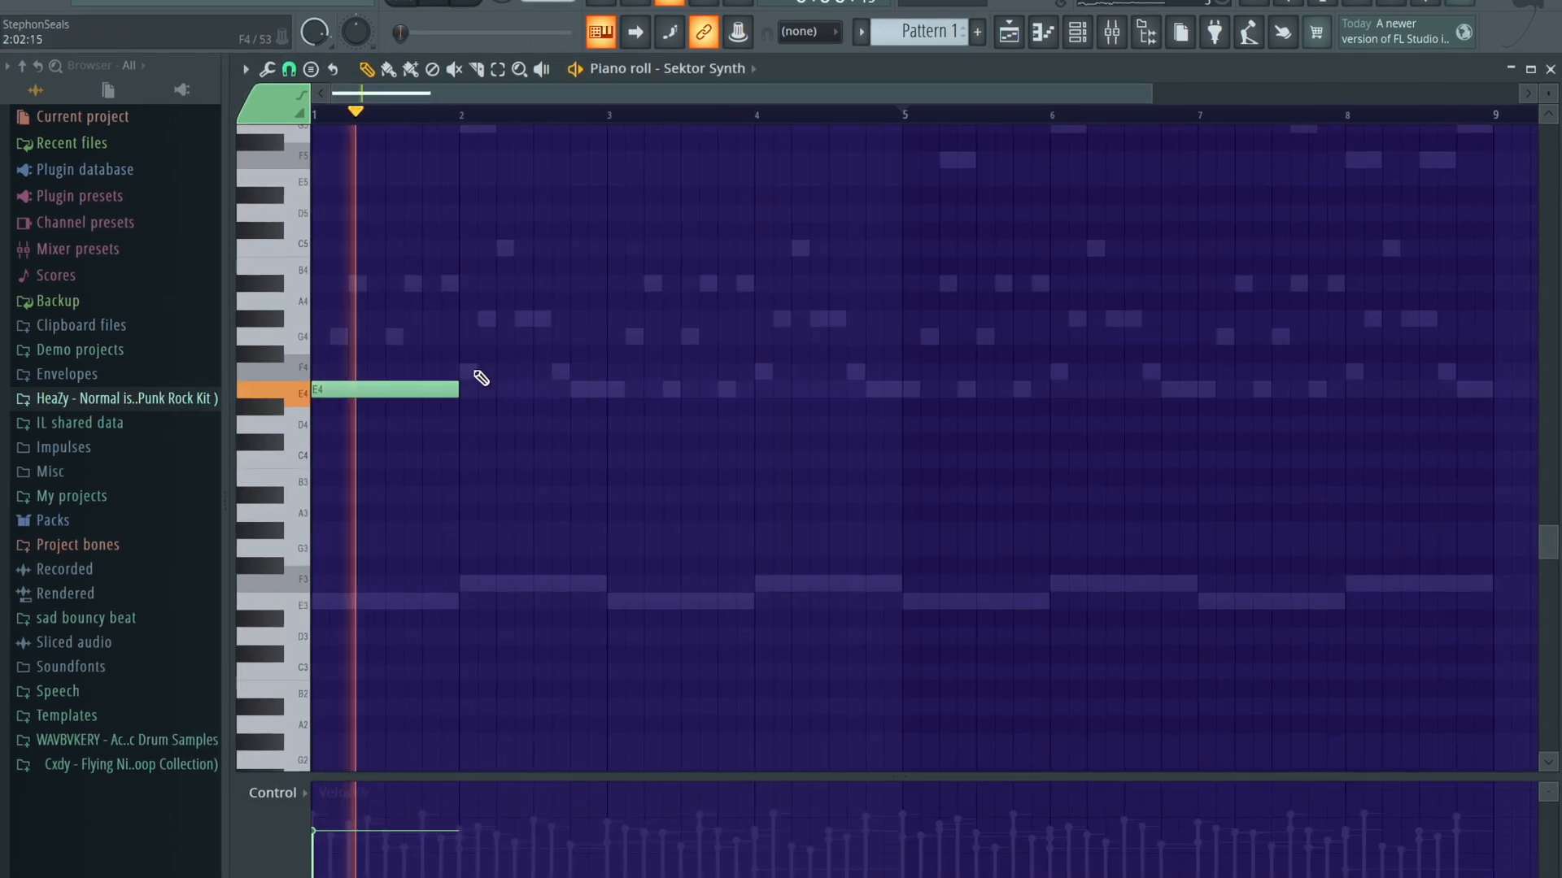
{"action": "left_click", "coordinate": [464, 373]}
{"action": "left_click", "coordinate": [608, 392]}
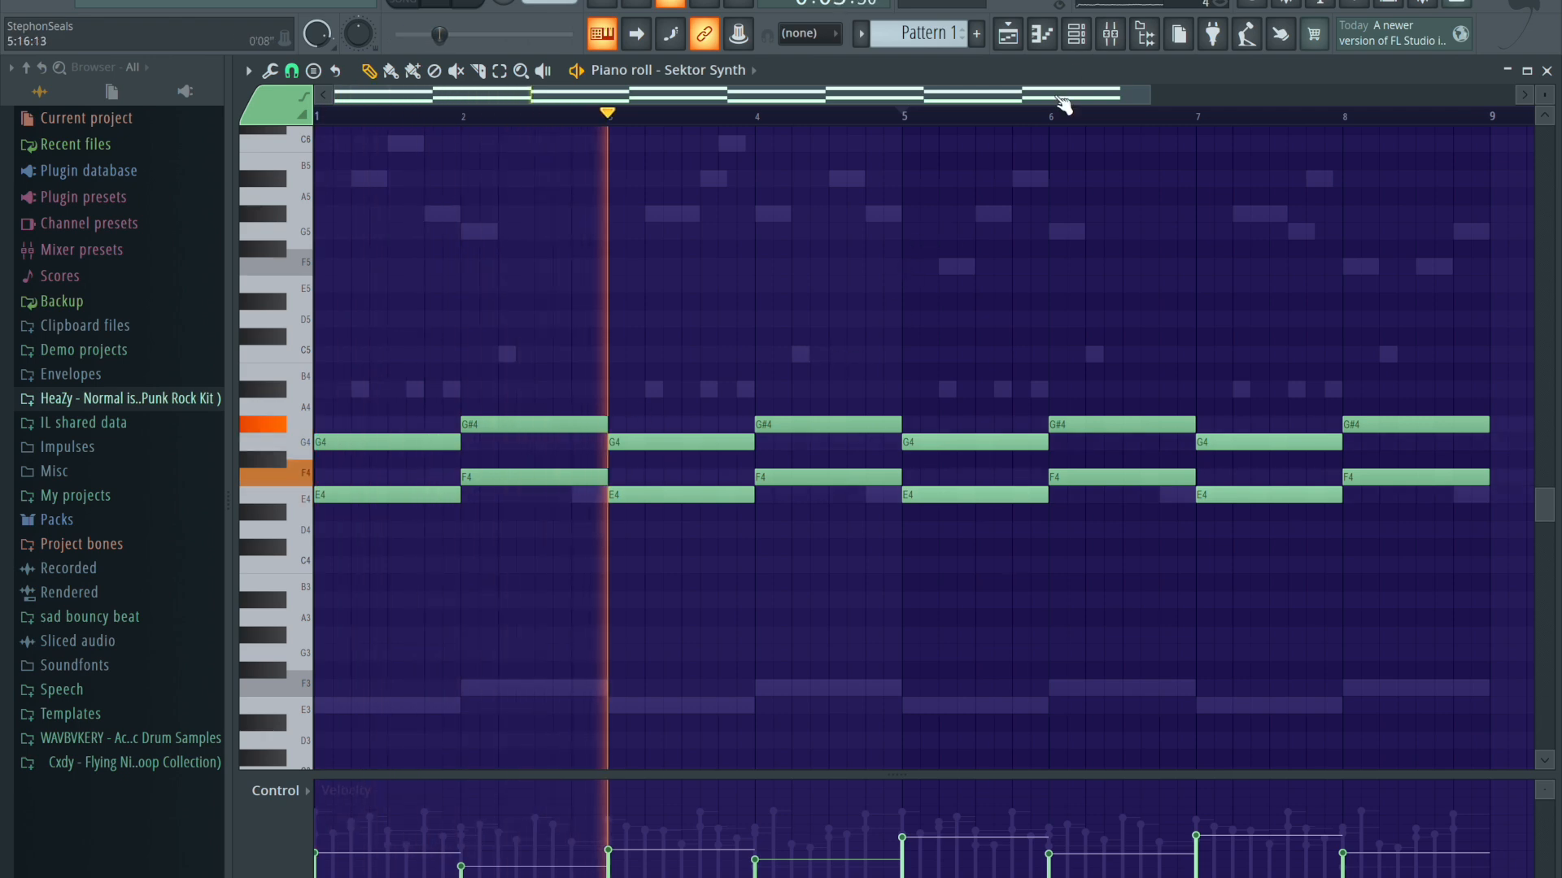
- Add an Xpand!2 channel for a counter melody, close its plugin window and play the pattern
{"action": "left_click", "coordinate": [1078, 34]}
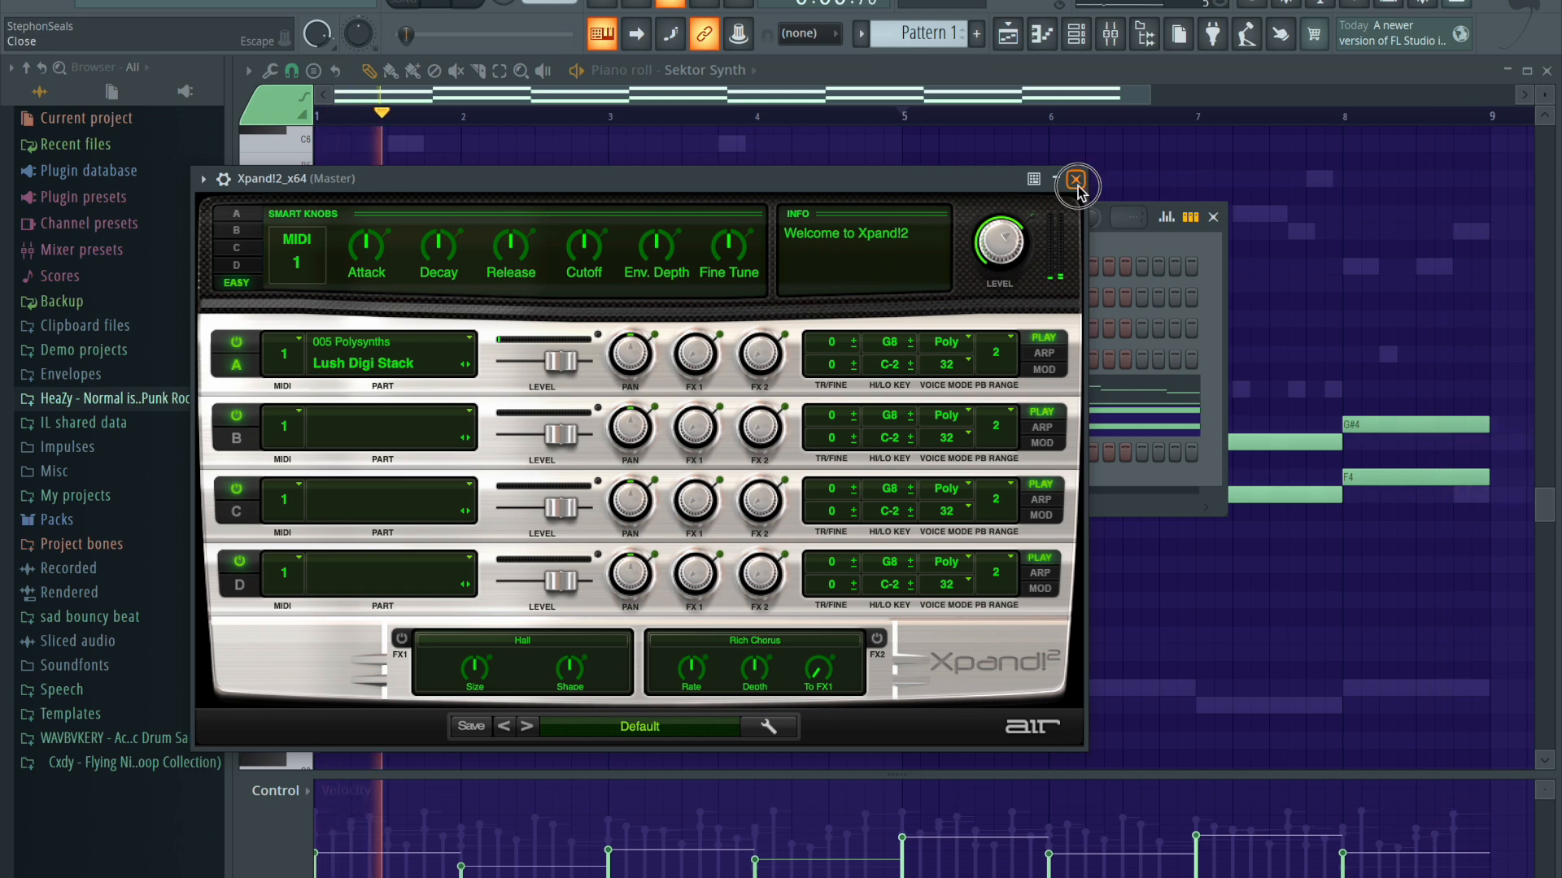
{"action": "left_click", "coordinate": [1076, 180]}
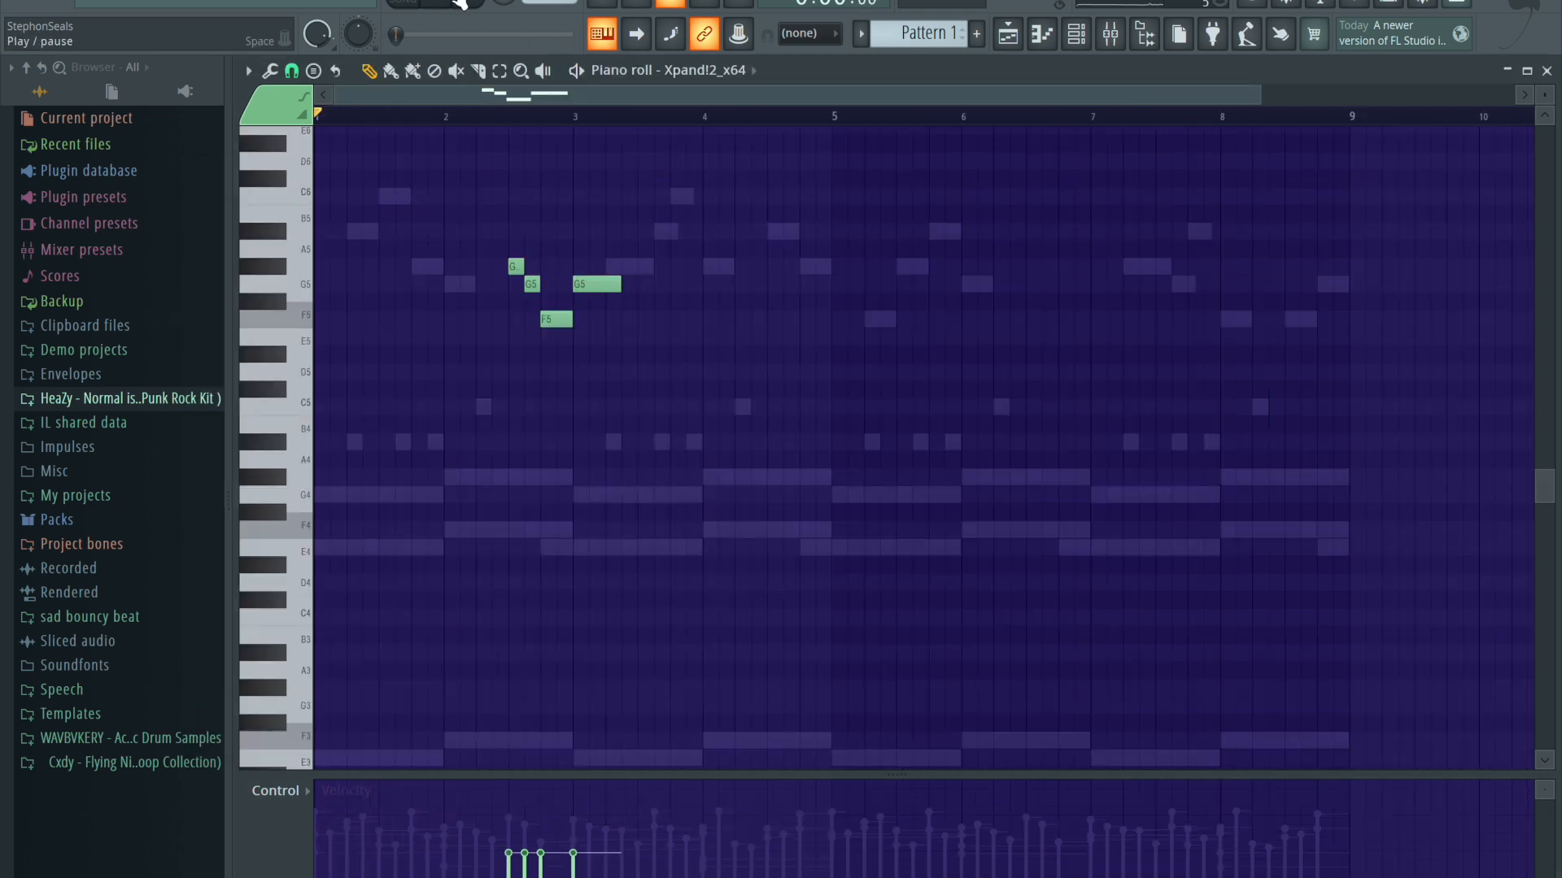
{"action": "left_click", "coordinate": [442, 3]}
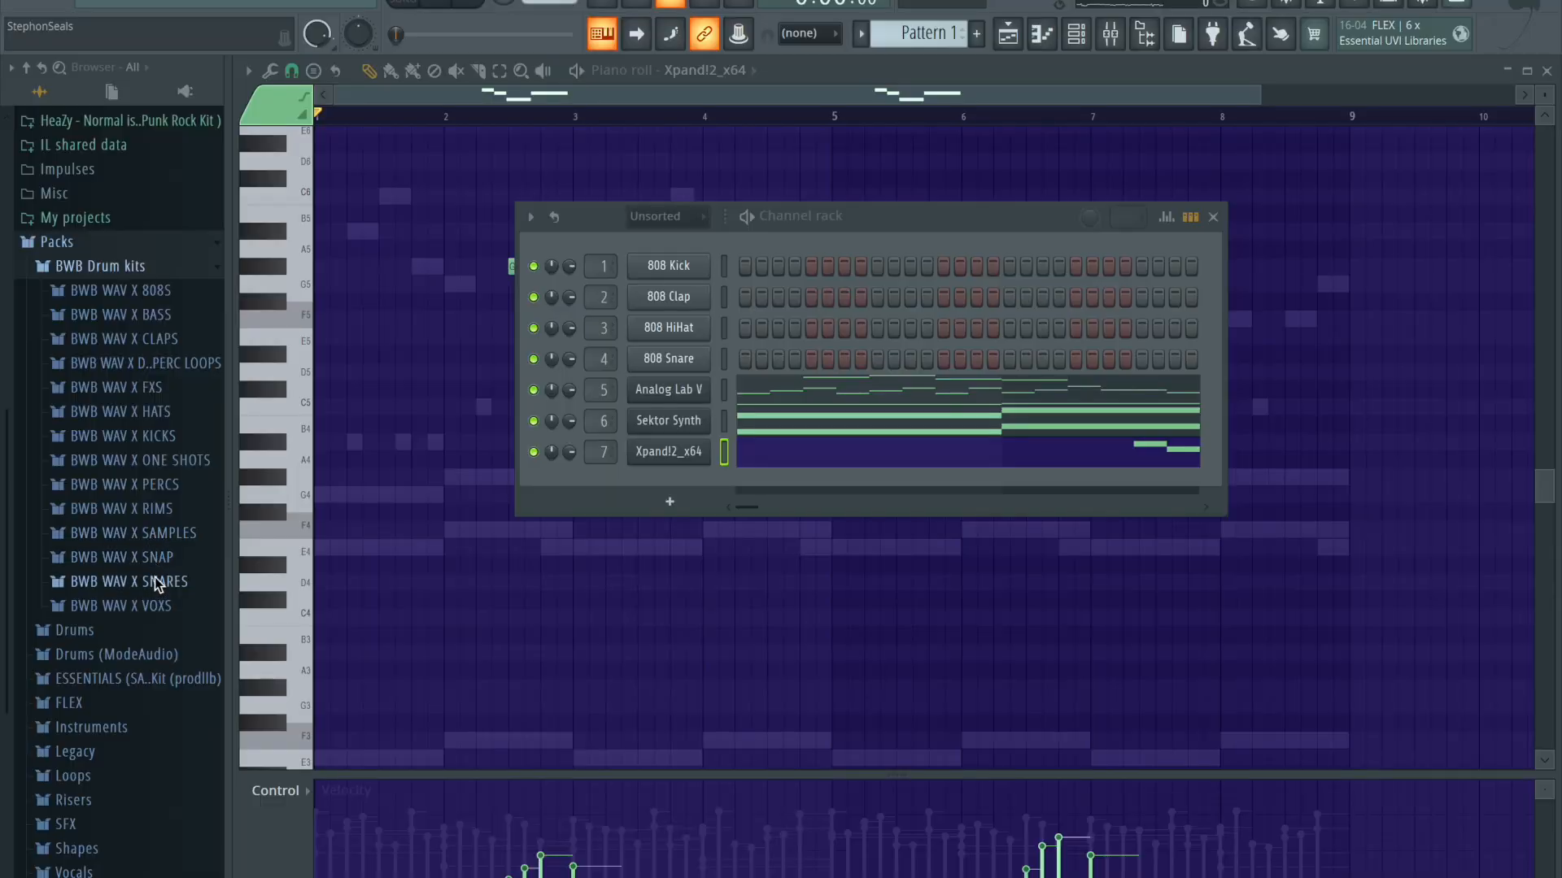
- Choose BWB WAV X SNARE (8) from the snare samples and place a C5 hit in the middle of bars 2 through 6
{"action": "left_click", "coordinate": [155, 581]}
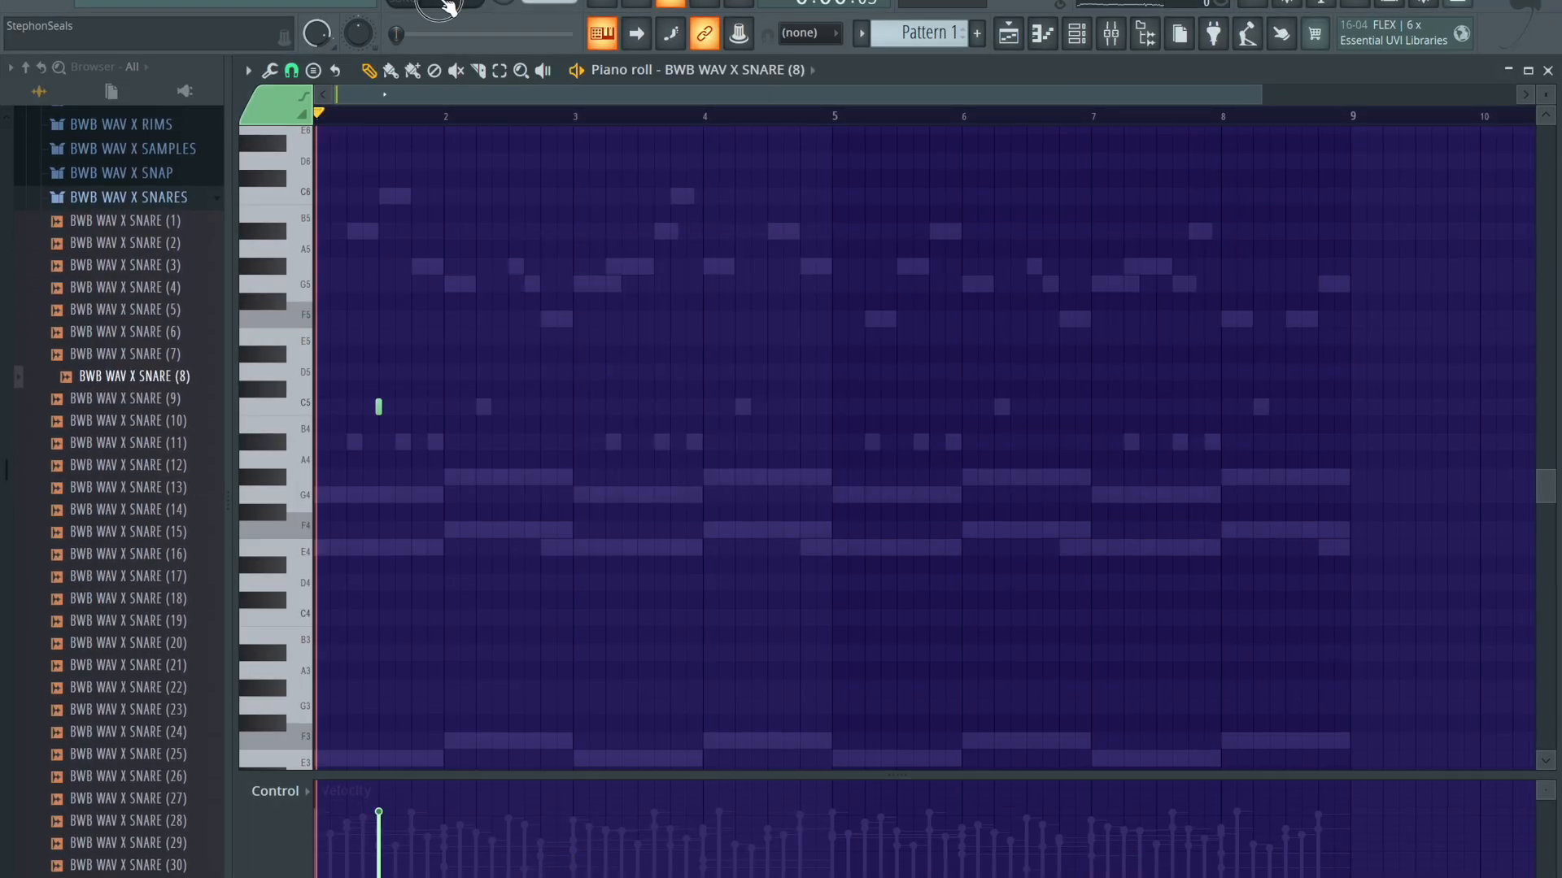
{"action": "left_click", "coordinate": [447, 4]}
{"action": "left_click", "coordinate": [509, 407]}
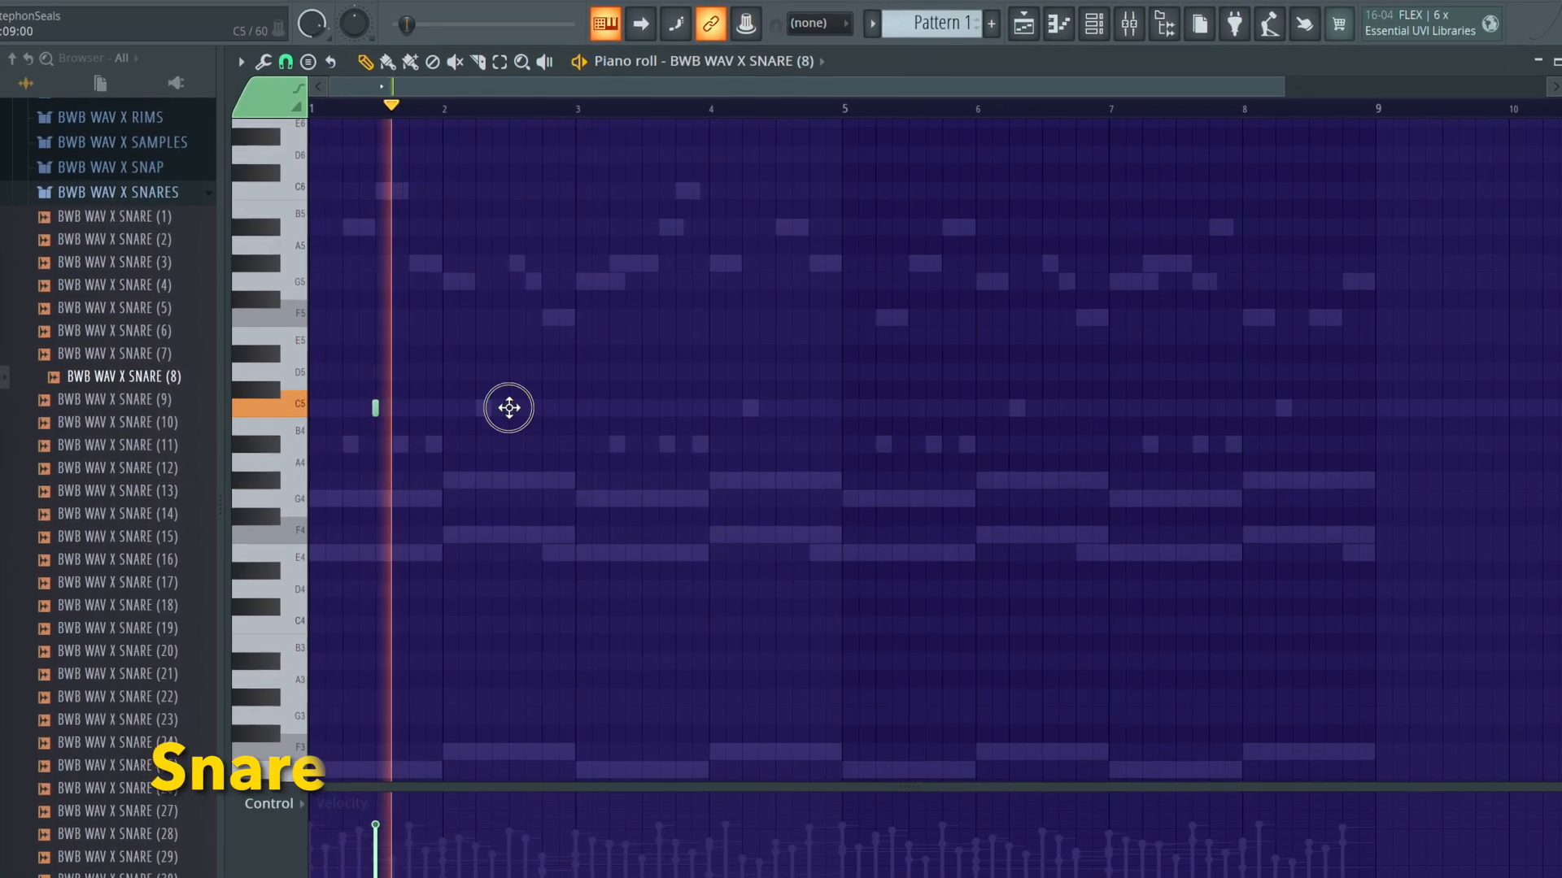
{"action": "left_click", "coordinate": [647, 409]}
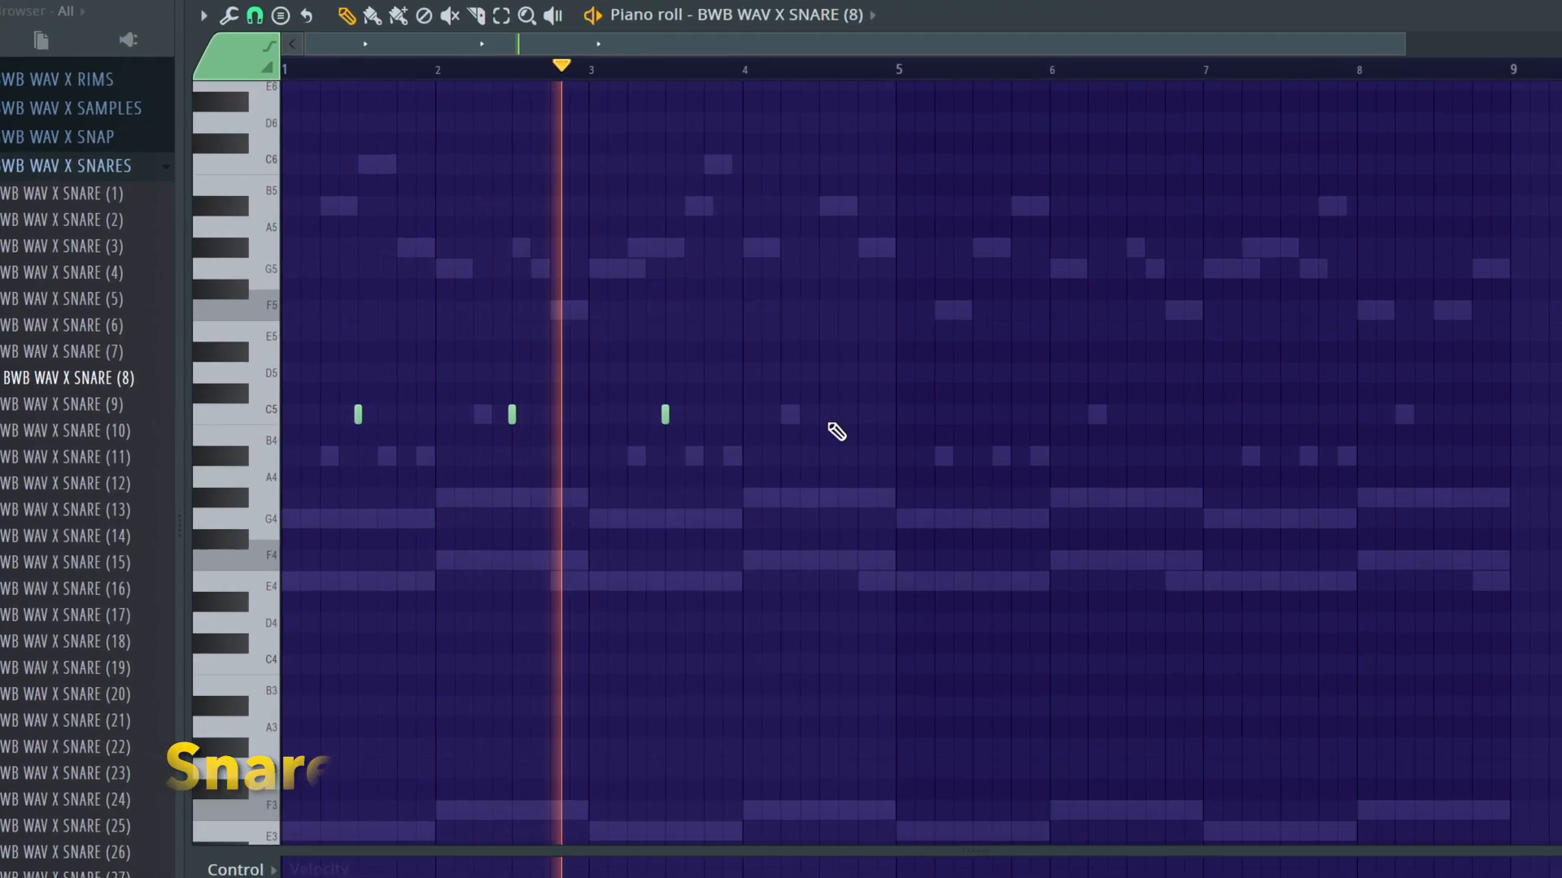
{"action": "left_click", "coordinate": [831, 417]}
{"action": "left_click", "coordinate": [991, 416]}
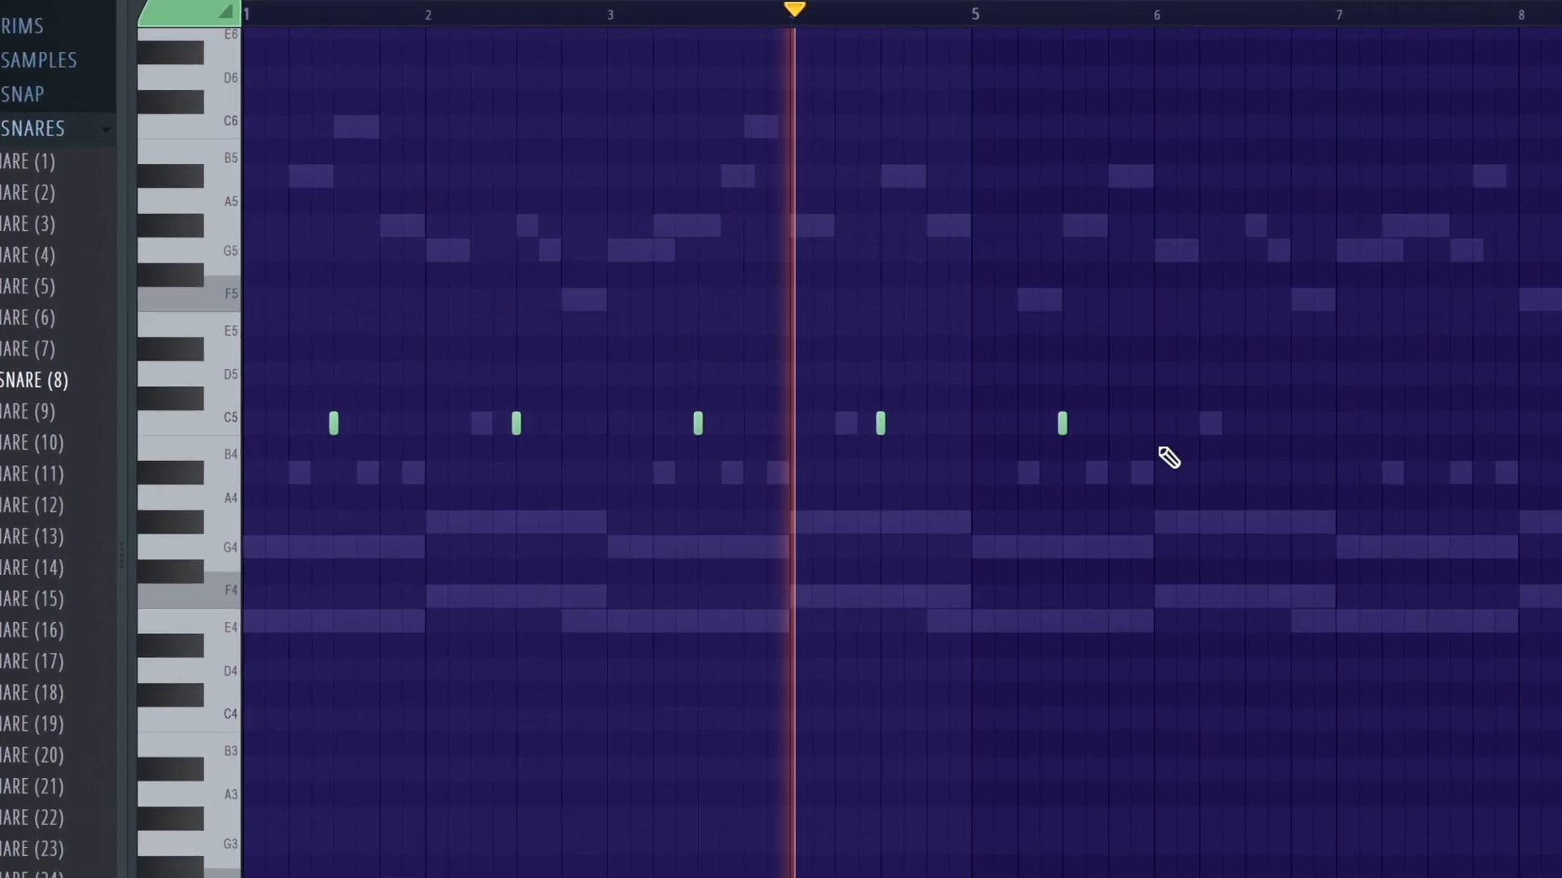
{"action": "left_click", "coordinate": [1274, 425]}
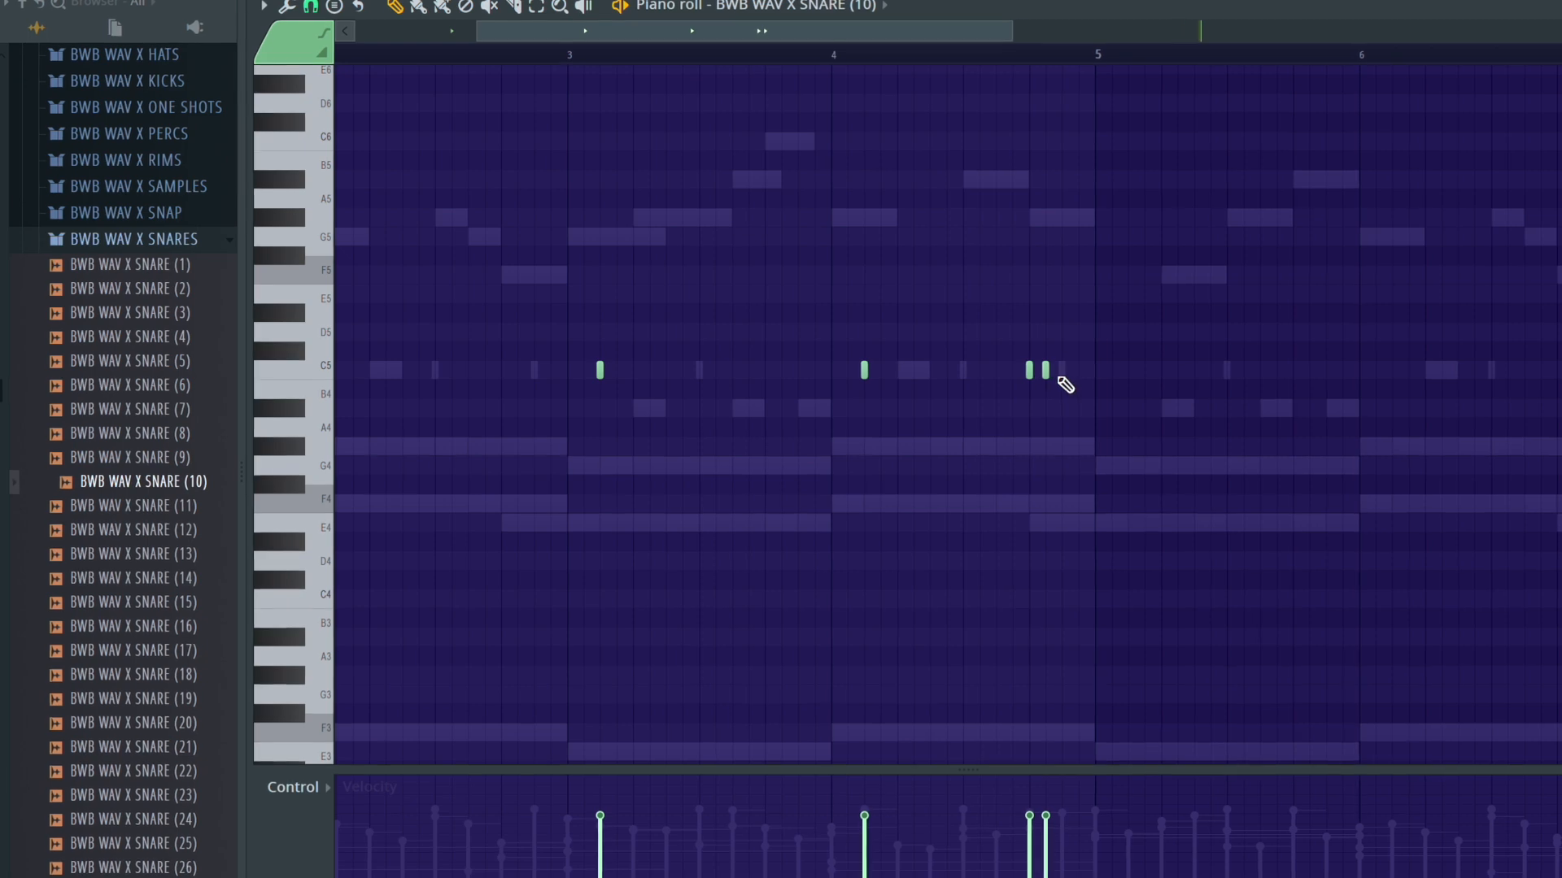
- Add BWB WAV X SNARE (10) hits on C5, completing the three-hit roll ending bar 4 and adding a roll late in bar 7
{"action": "left_click", "coordinate": [1061, 366]}
{"action": "scroll", "coordinate": [856, 54], "scroll_direction": "down", "scroll_amount": 2}
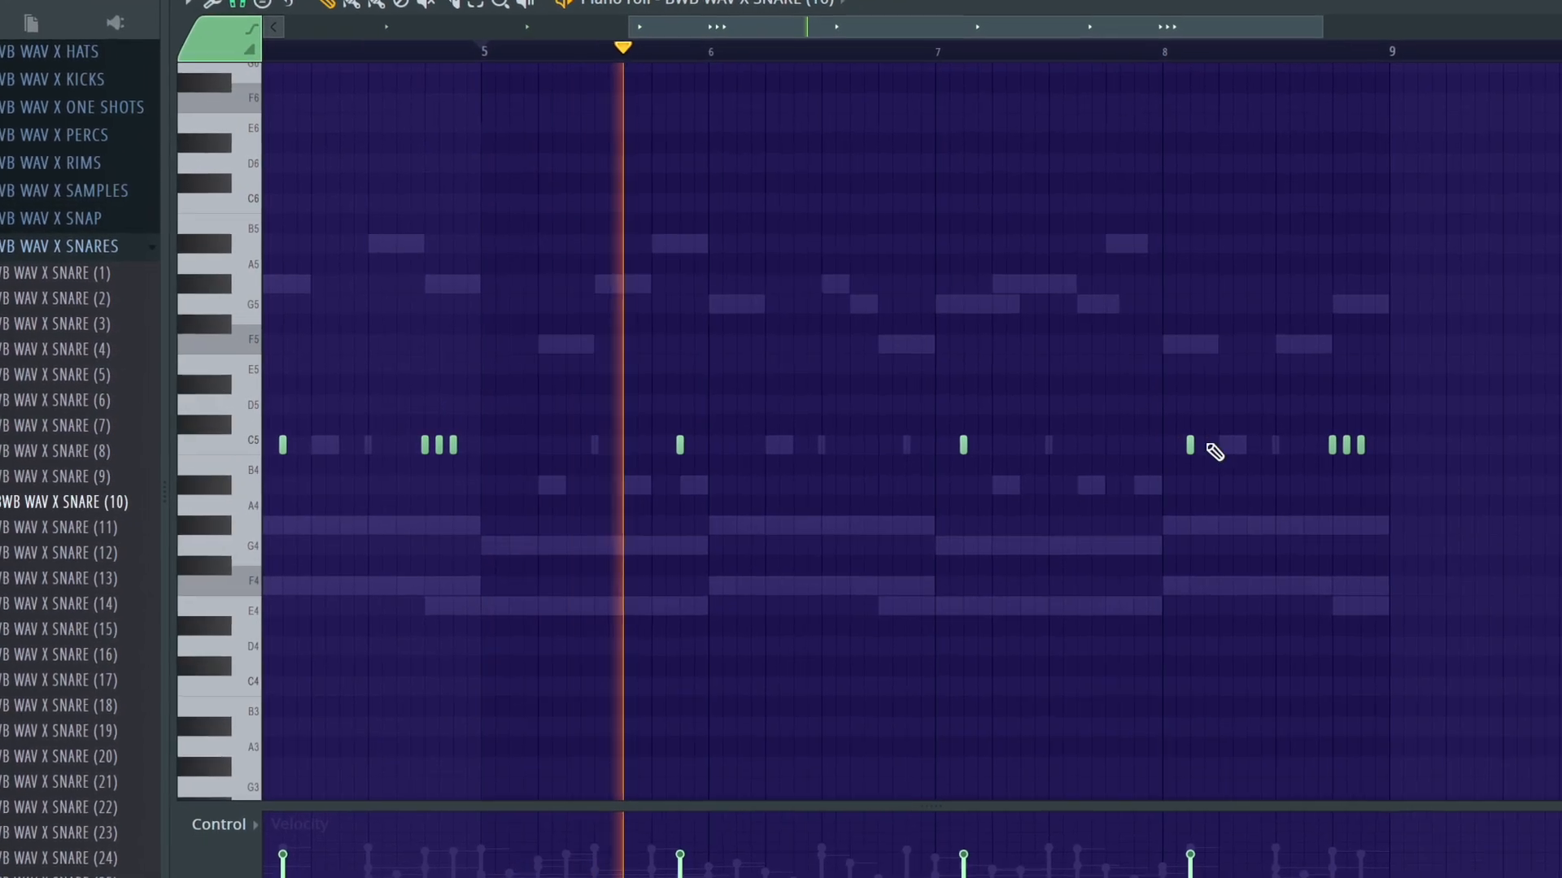
{"action": "left_click", "coordinate": [1071, 445]}
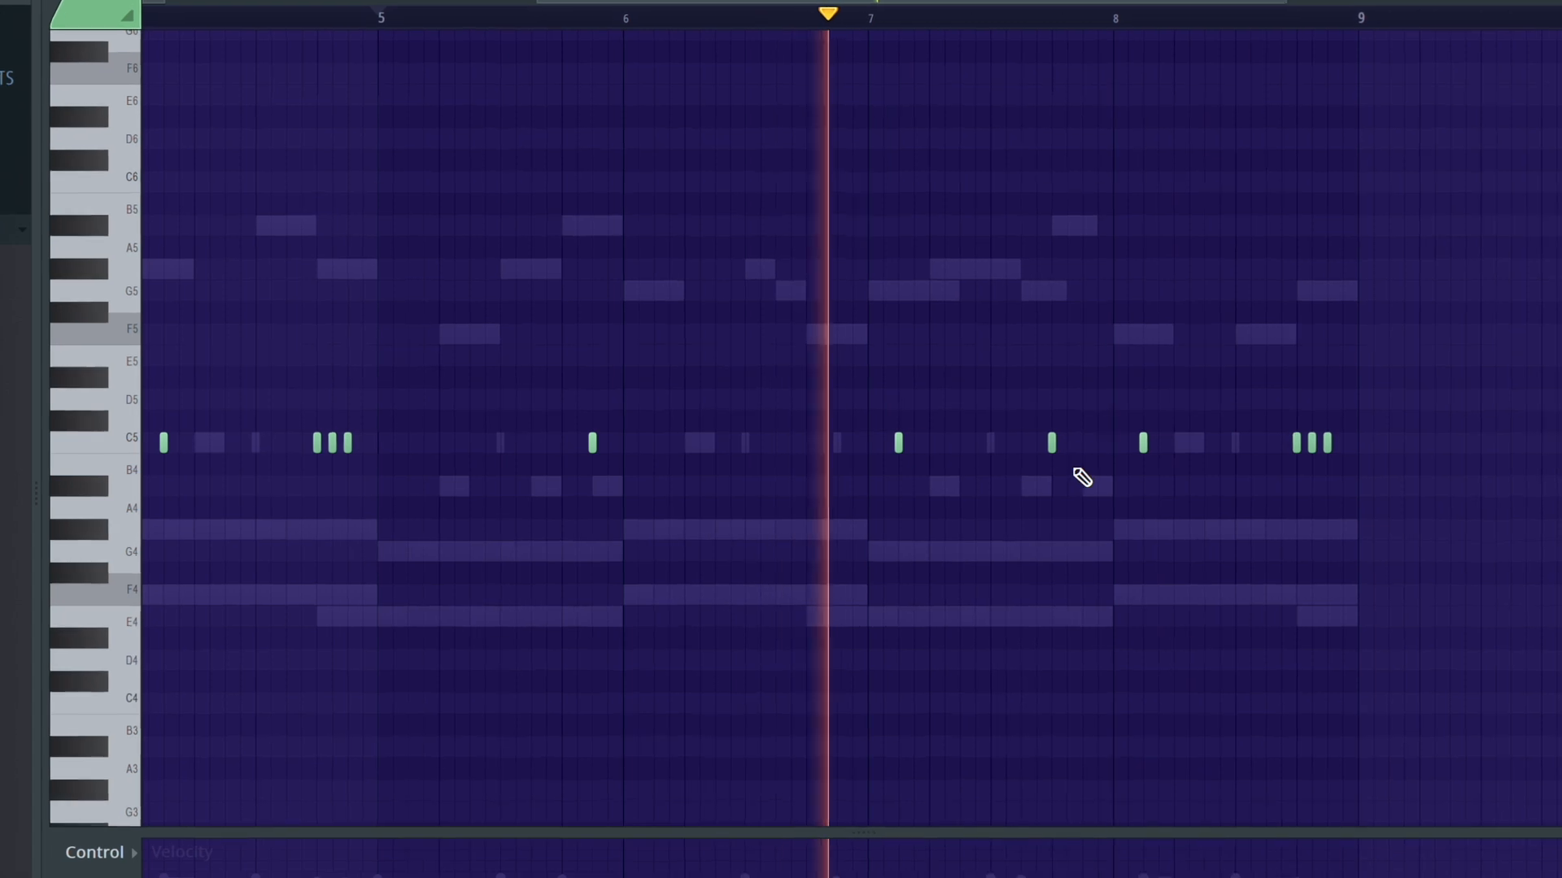
{"action": "left_click", "coordinate": [1085, 445]}
{"action": "left_click", "coordinate": [1101, 445]}
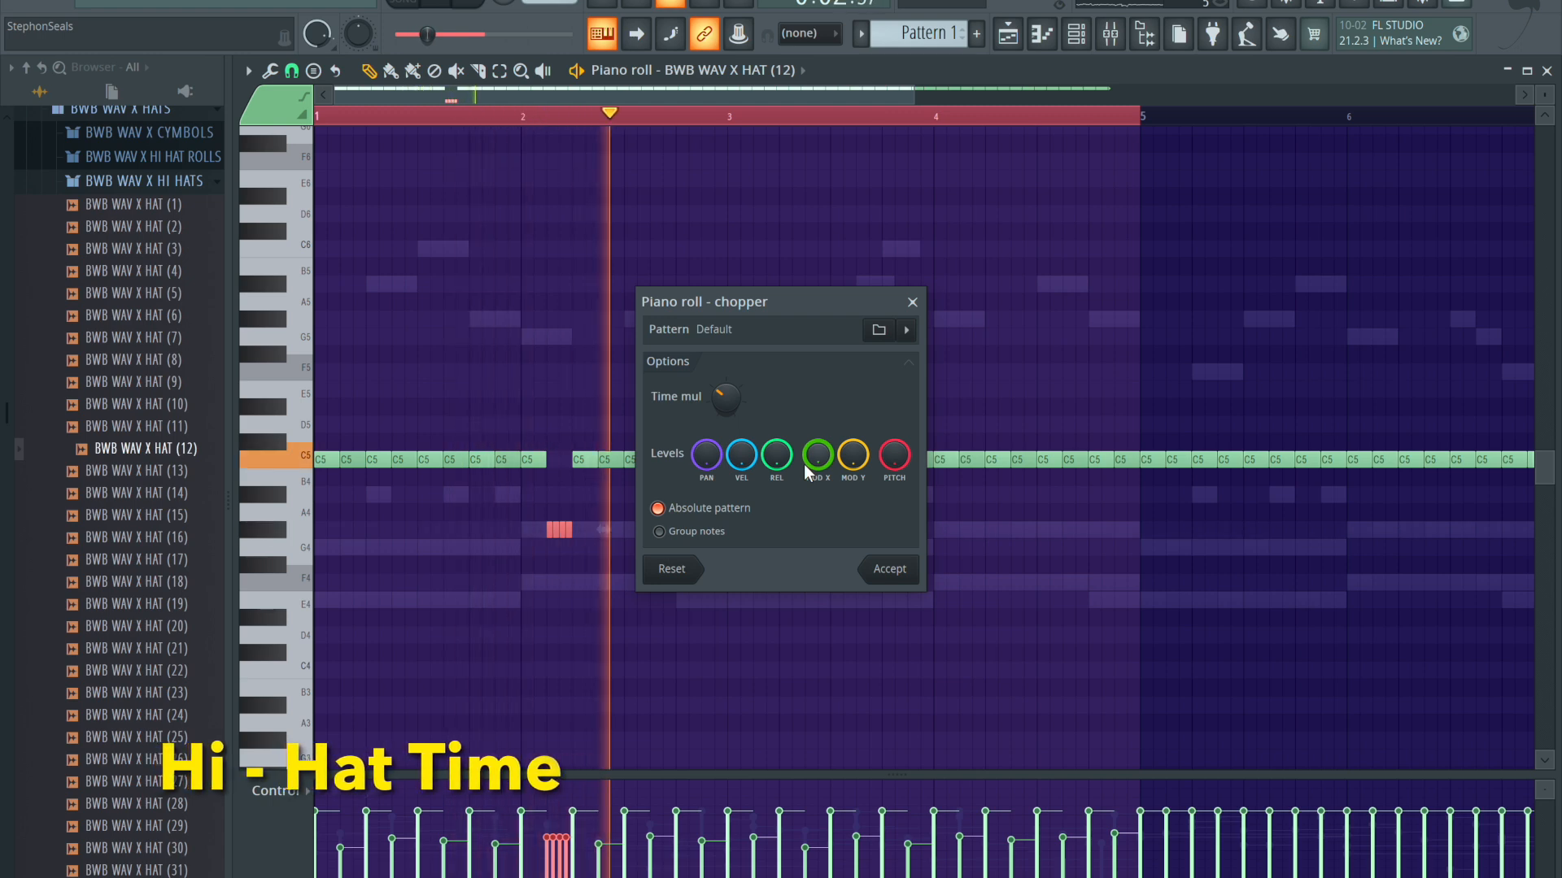
- Chop the lowered hi-hat notes, G#4 in bar 2 and F4 at the end of bar 3, using the Default chopper pattern
{"action": "left_click", "coordinate": [895, 578]}
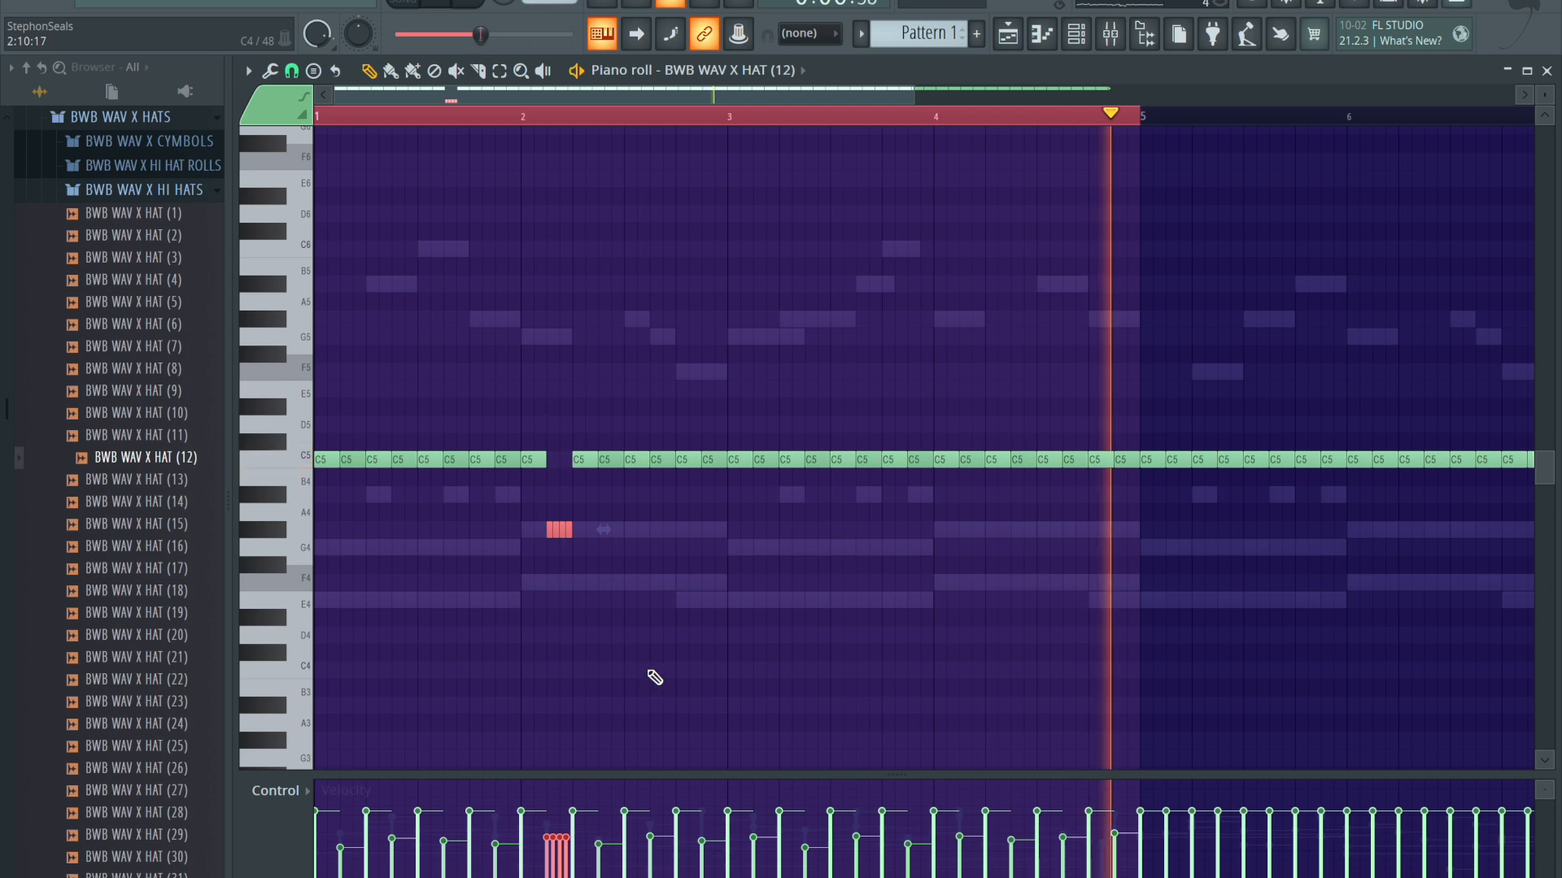
{"action": "left_click", "coordinate": [269, 70]}
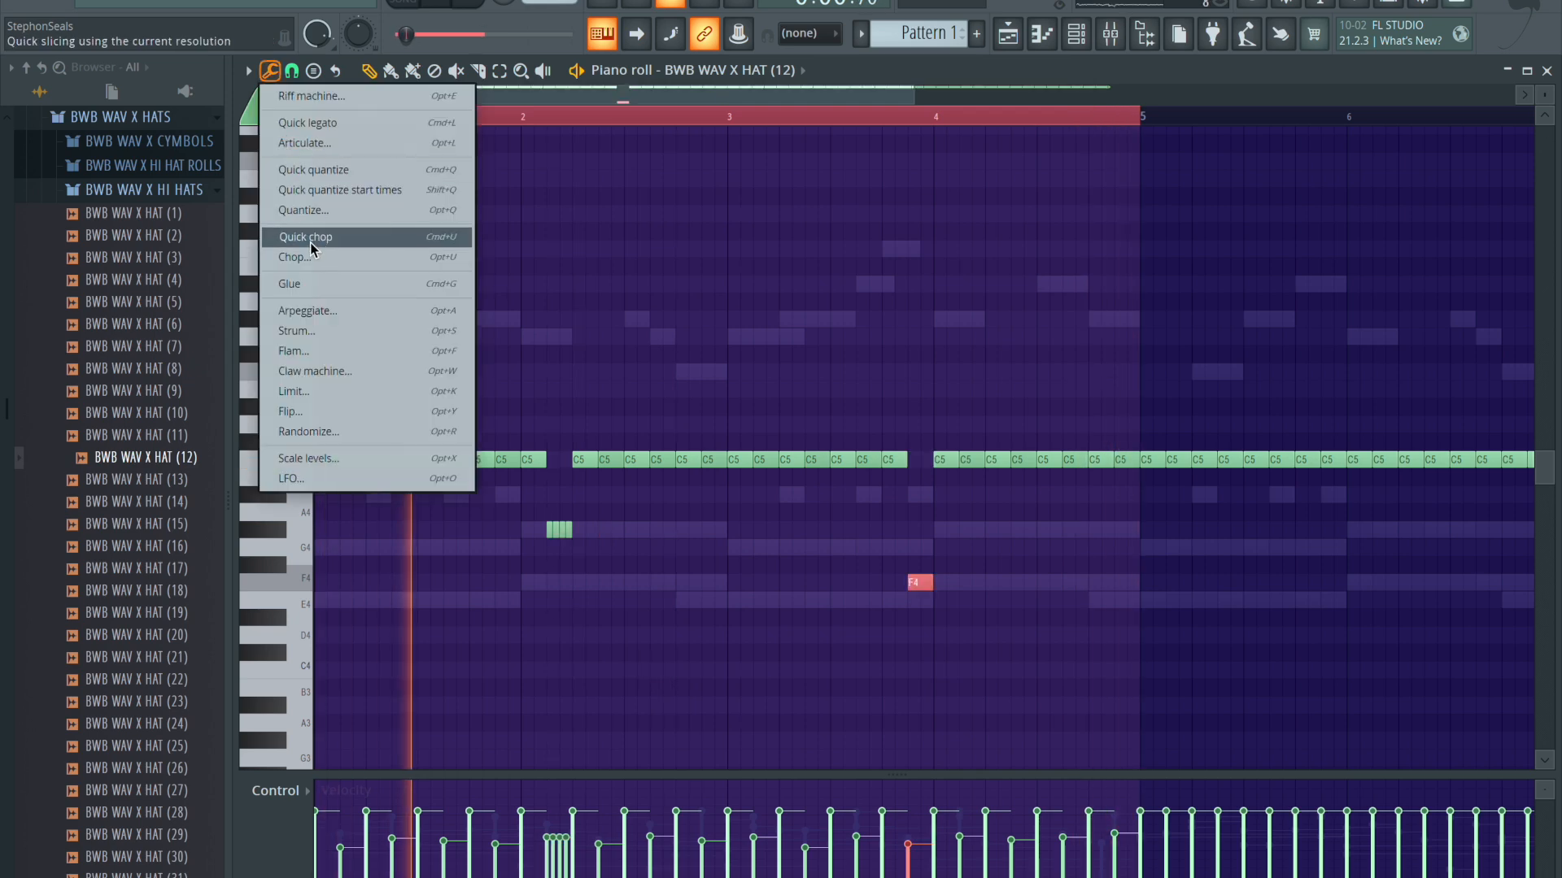
{"action": "left_click", "coordinate": [306, 257]}
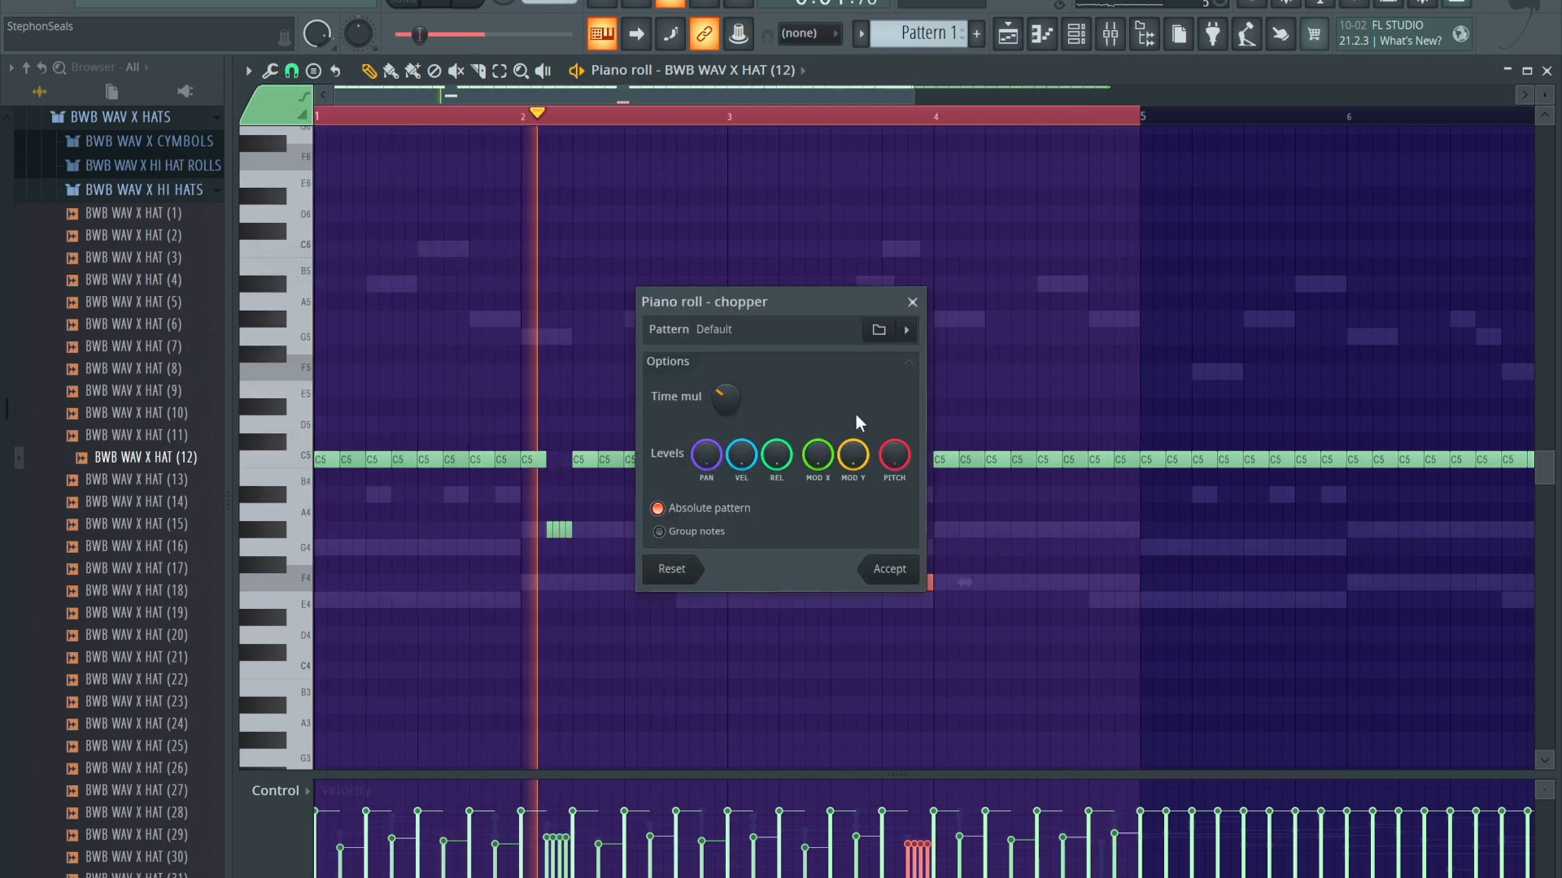
{"action": "left_click_drag", "start_coordinate": [779, 305], "coordinate": [721, 208]}
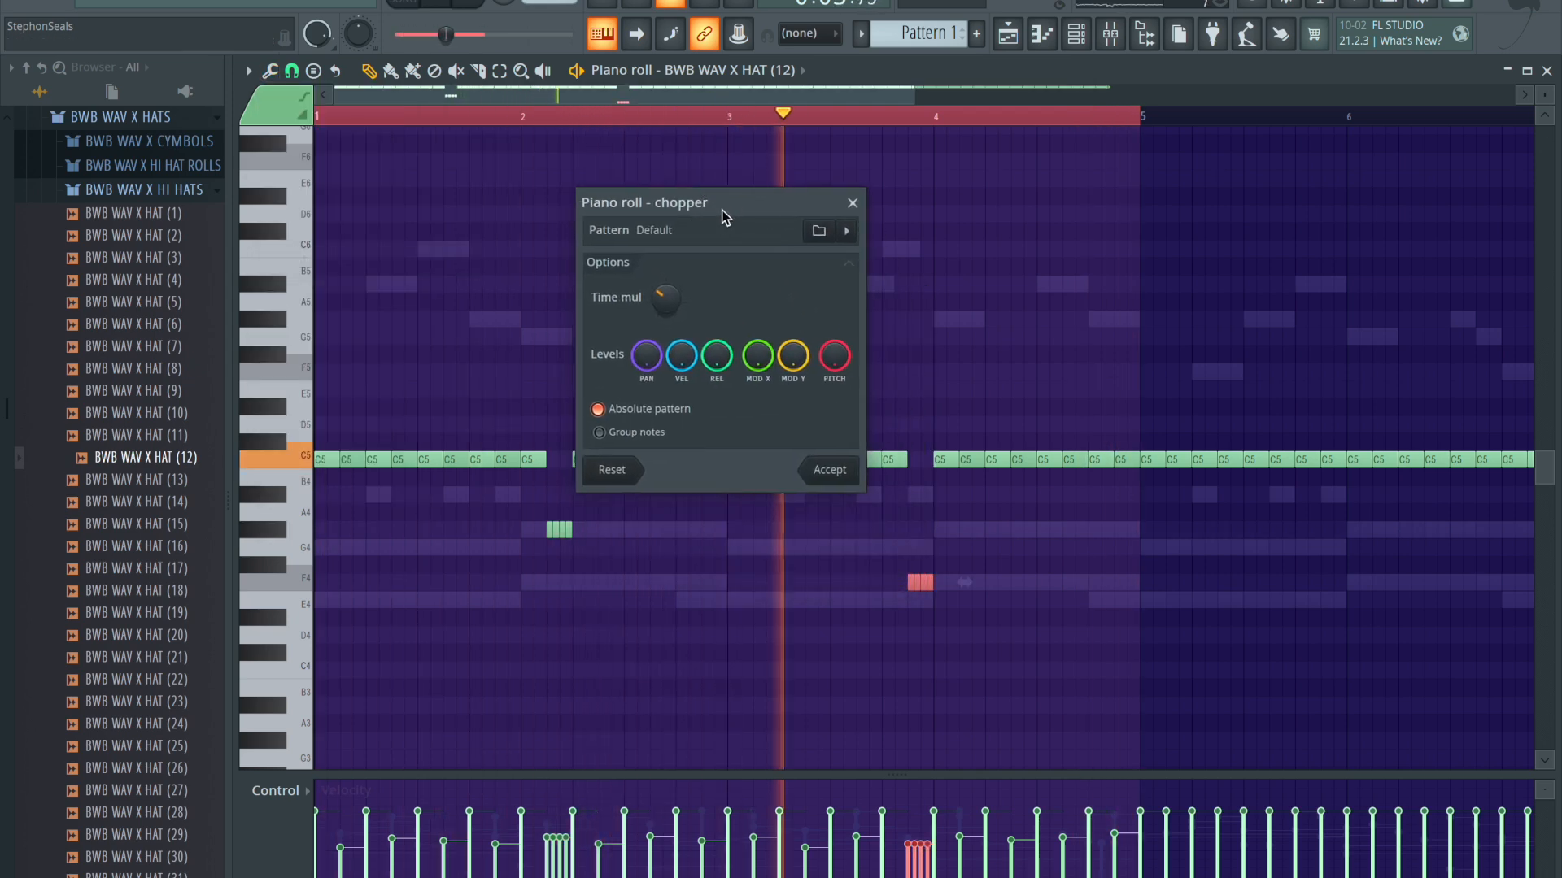
{"action": "left_click", "coordinate": [826, 470]}
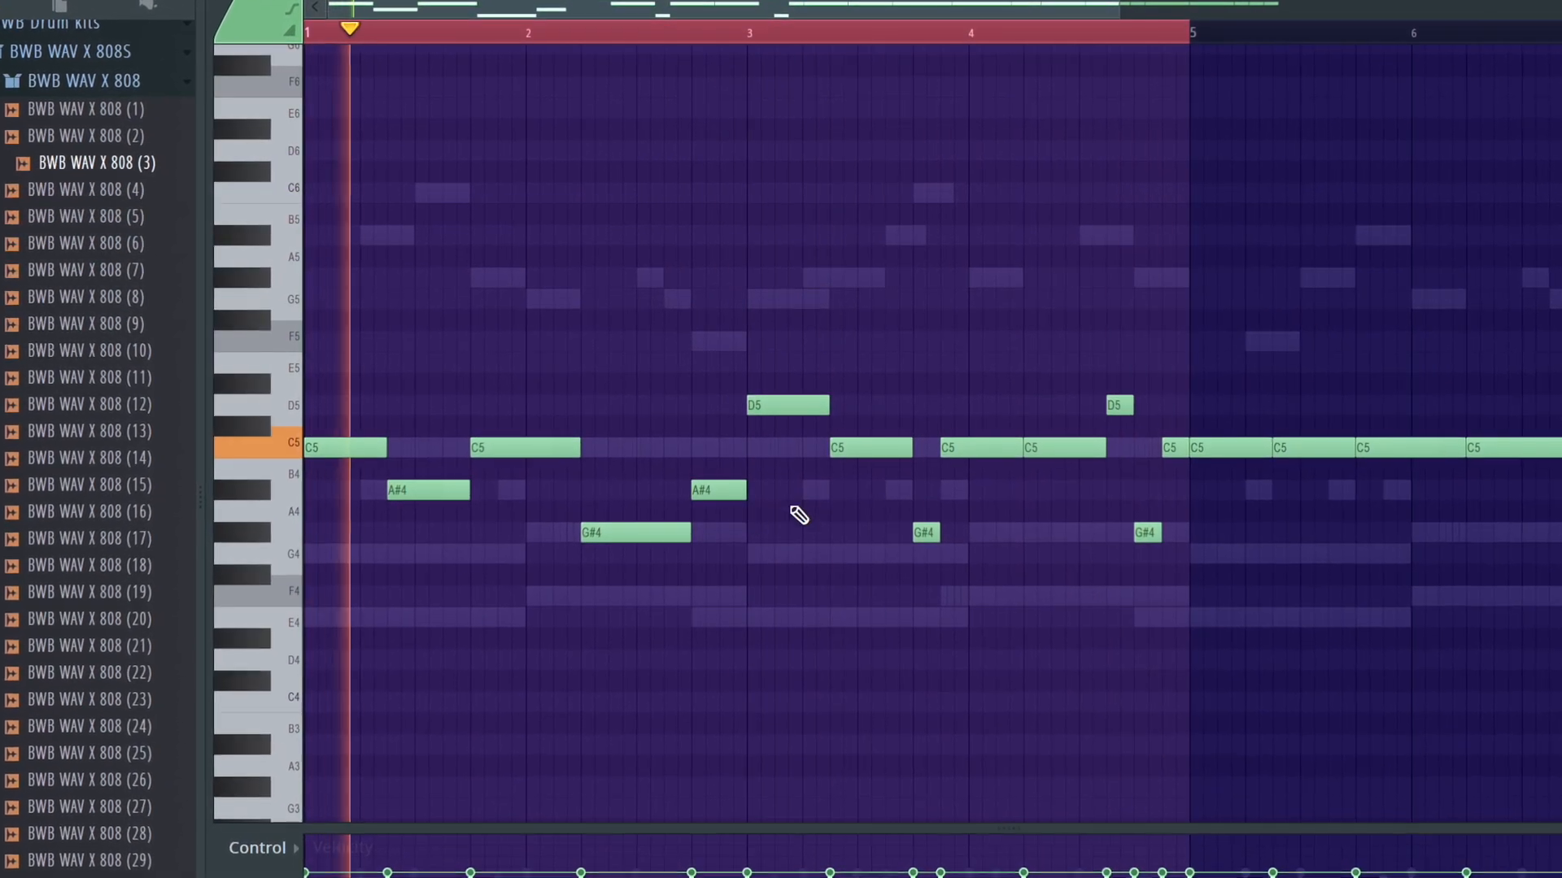
- Move the 808's short G#4 note near the end of bar 4 up to C5
{"action": "left_click_drag", "start_coordinate": [1148, 533], "coordinate": [1147, 461]}
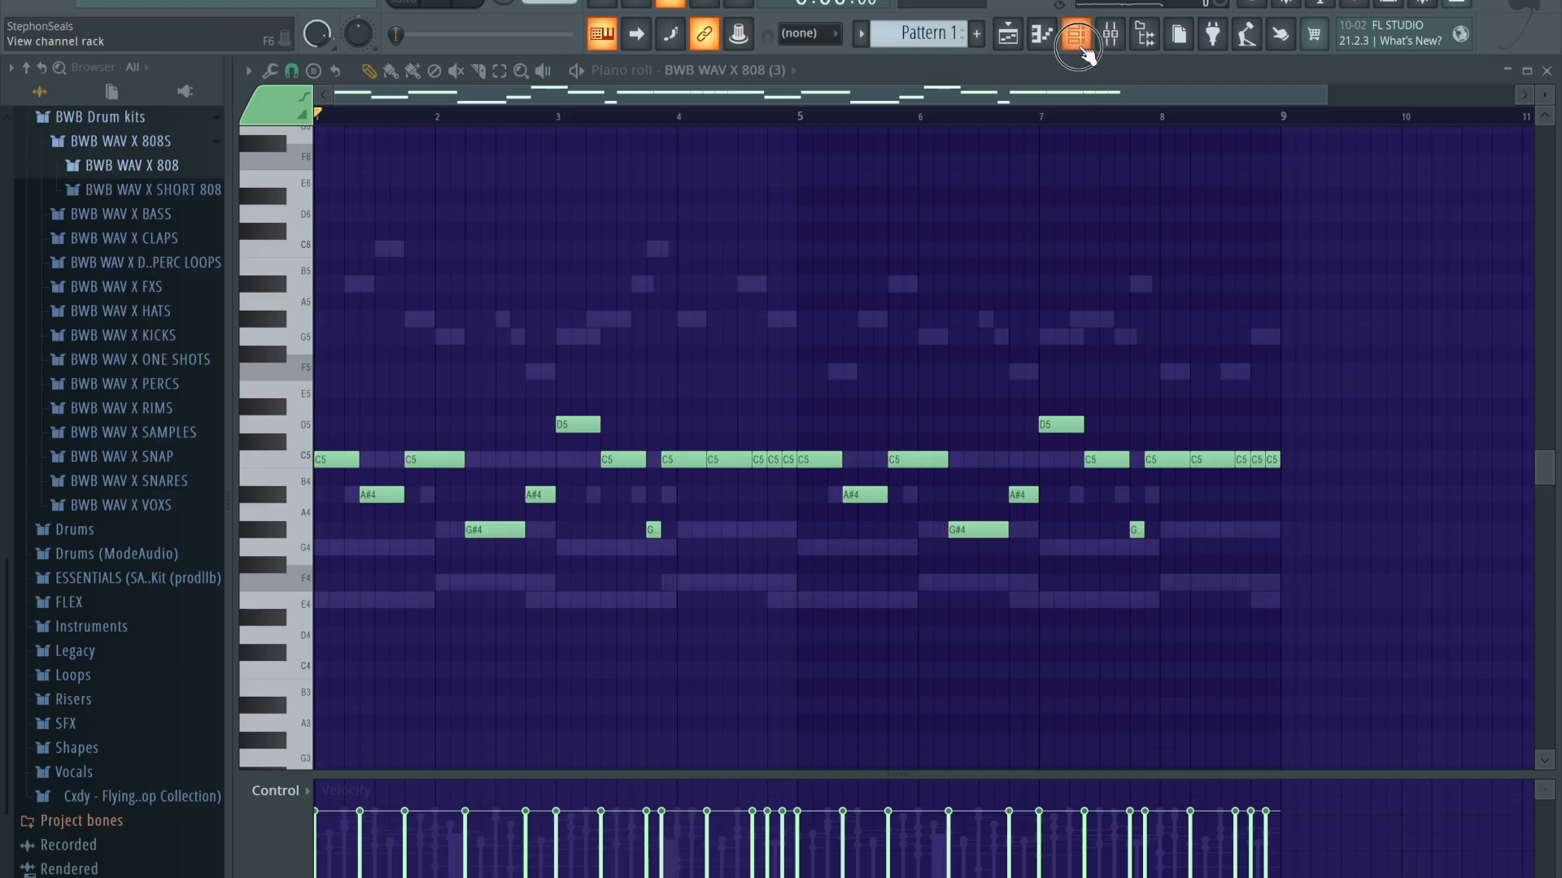
- Rename the first three channels in the channel rack KICK (1), 808 (3) and HAT (12)
{"action": "left_click", "coordinate": [1077, 41]}
{"action": "right_click", "coordinate": [687, 268]}
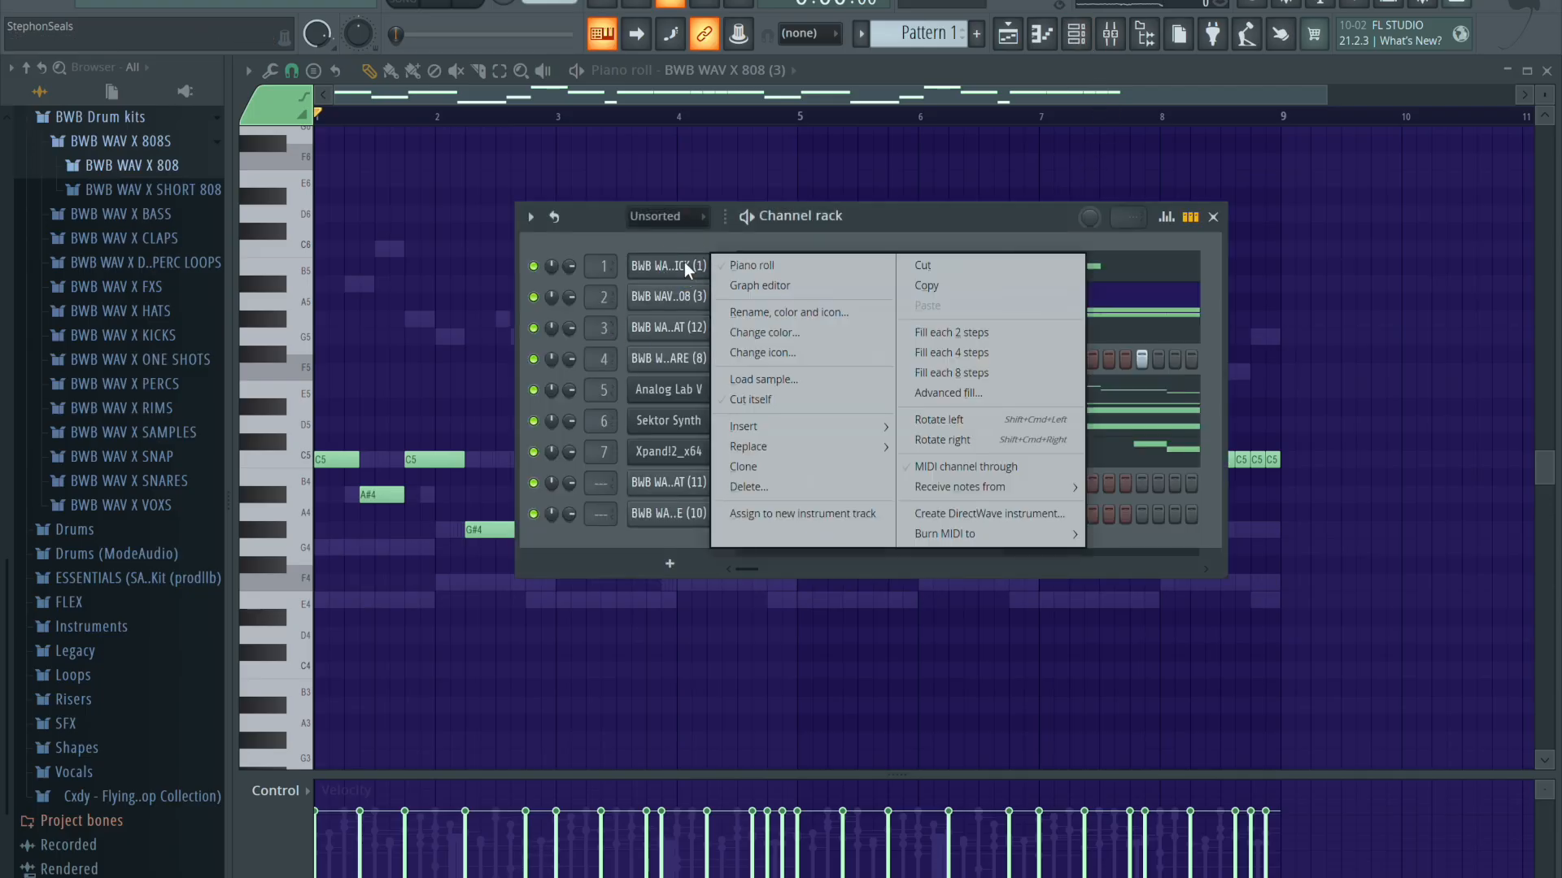
{"action": "left_click", "coordinate": [740, 313]}
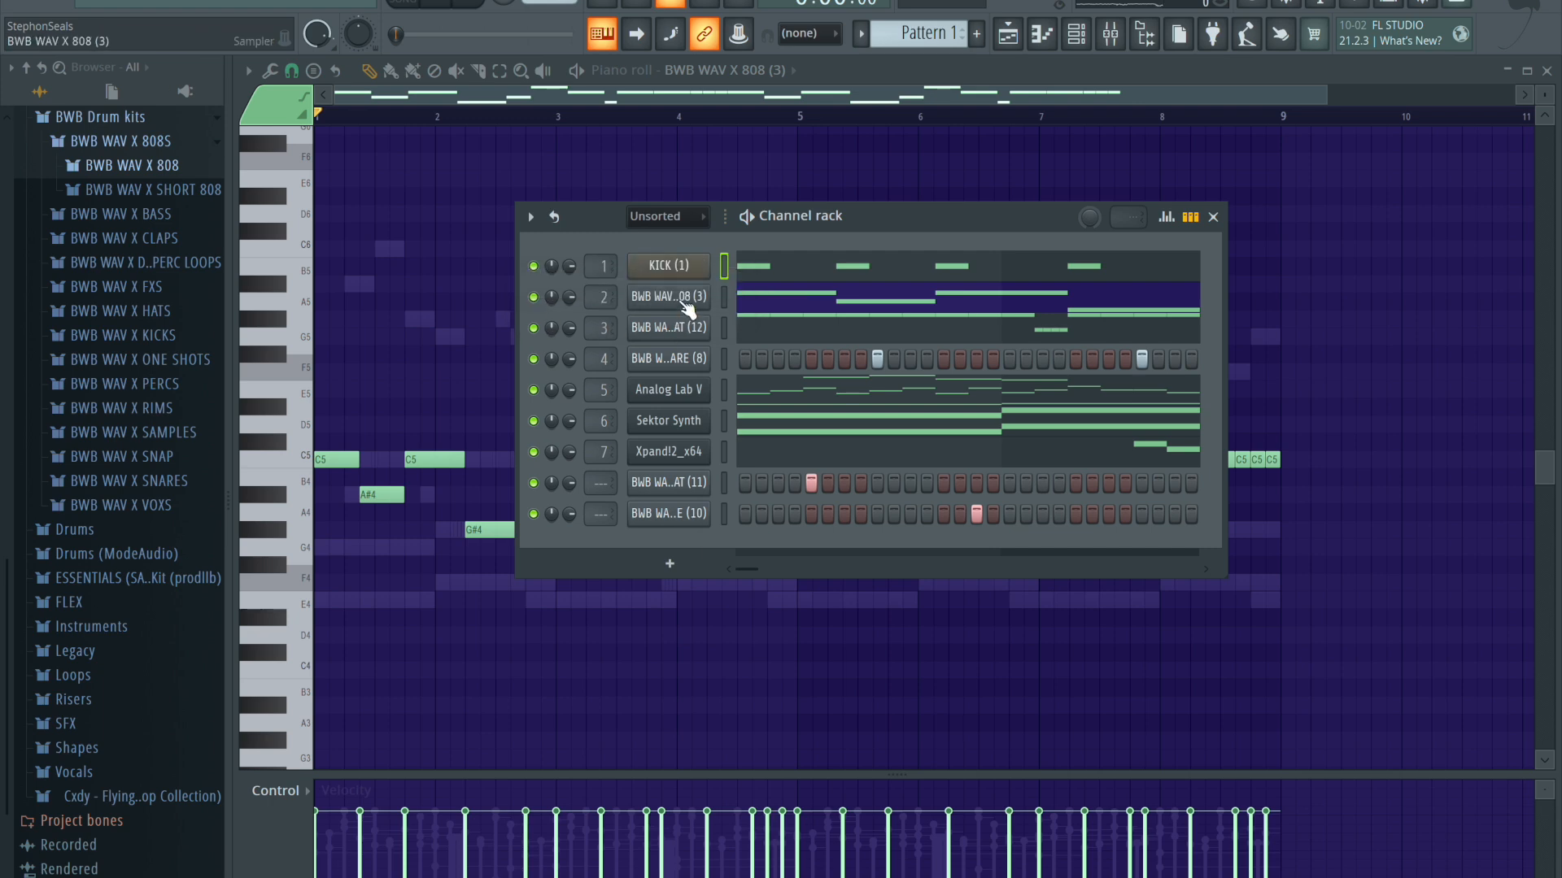
{"action": "right_click", "coordinate": [687, 308]}
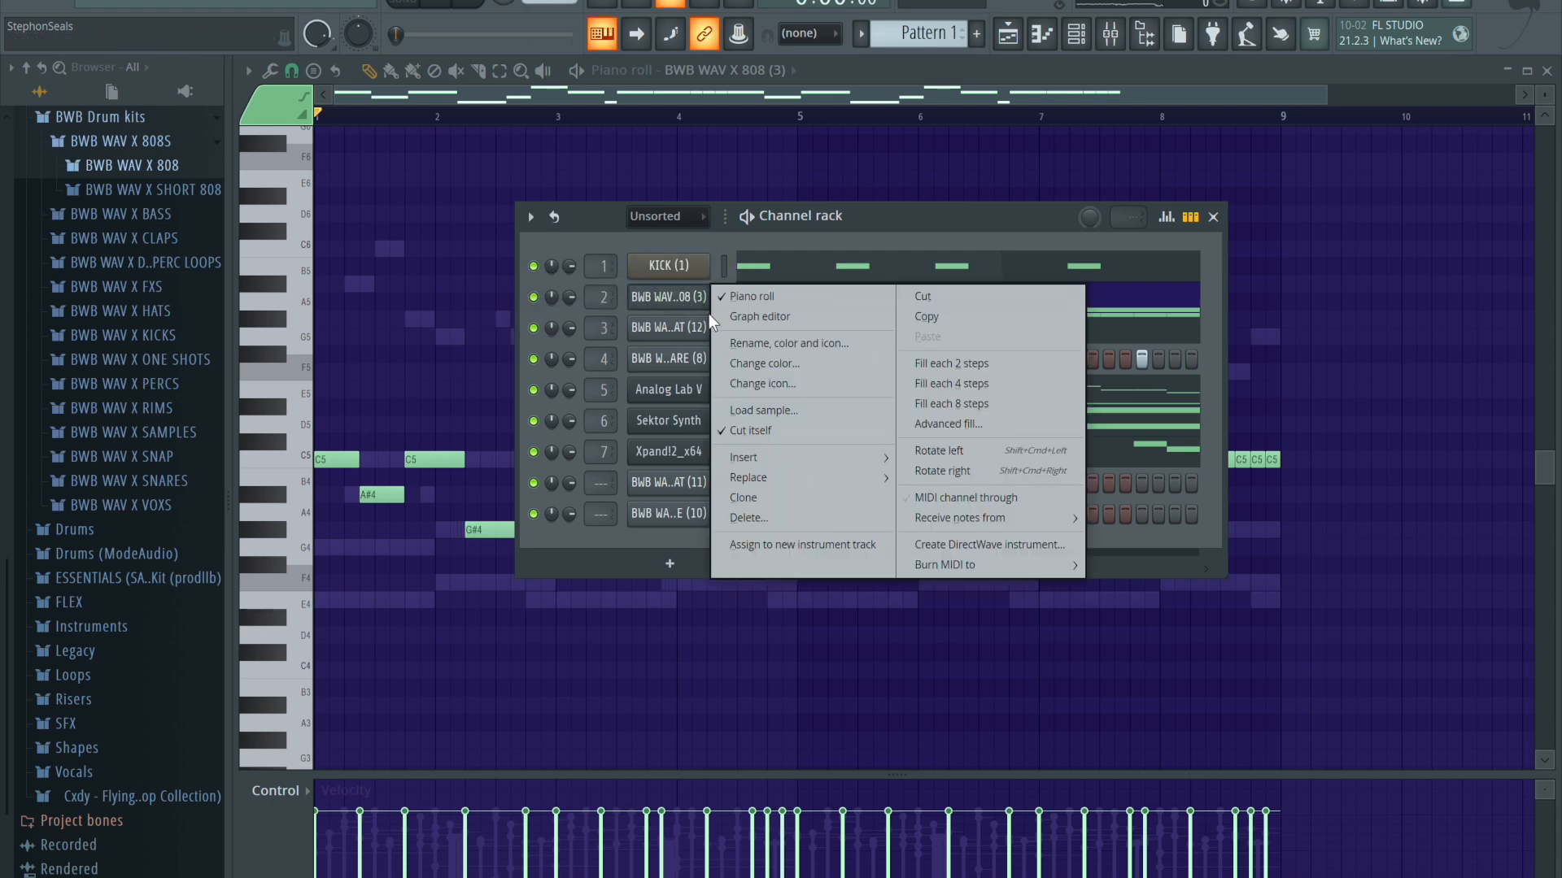
{"action": "left_click", "coordinate": [745, 346]}
{"action": "left_click", "coordinate": [667, 320]}
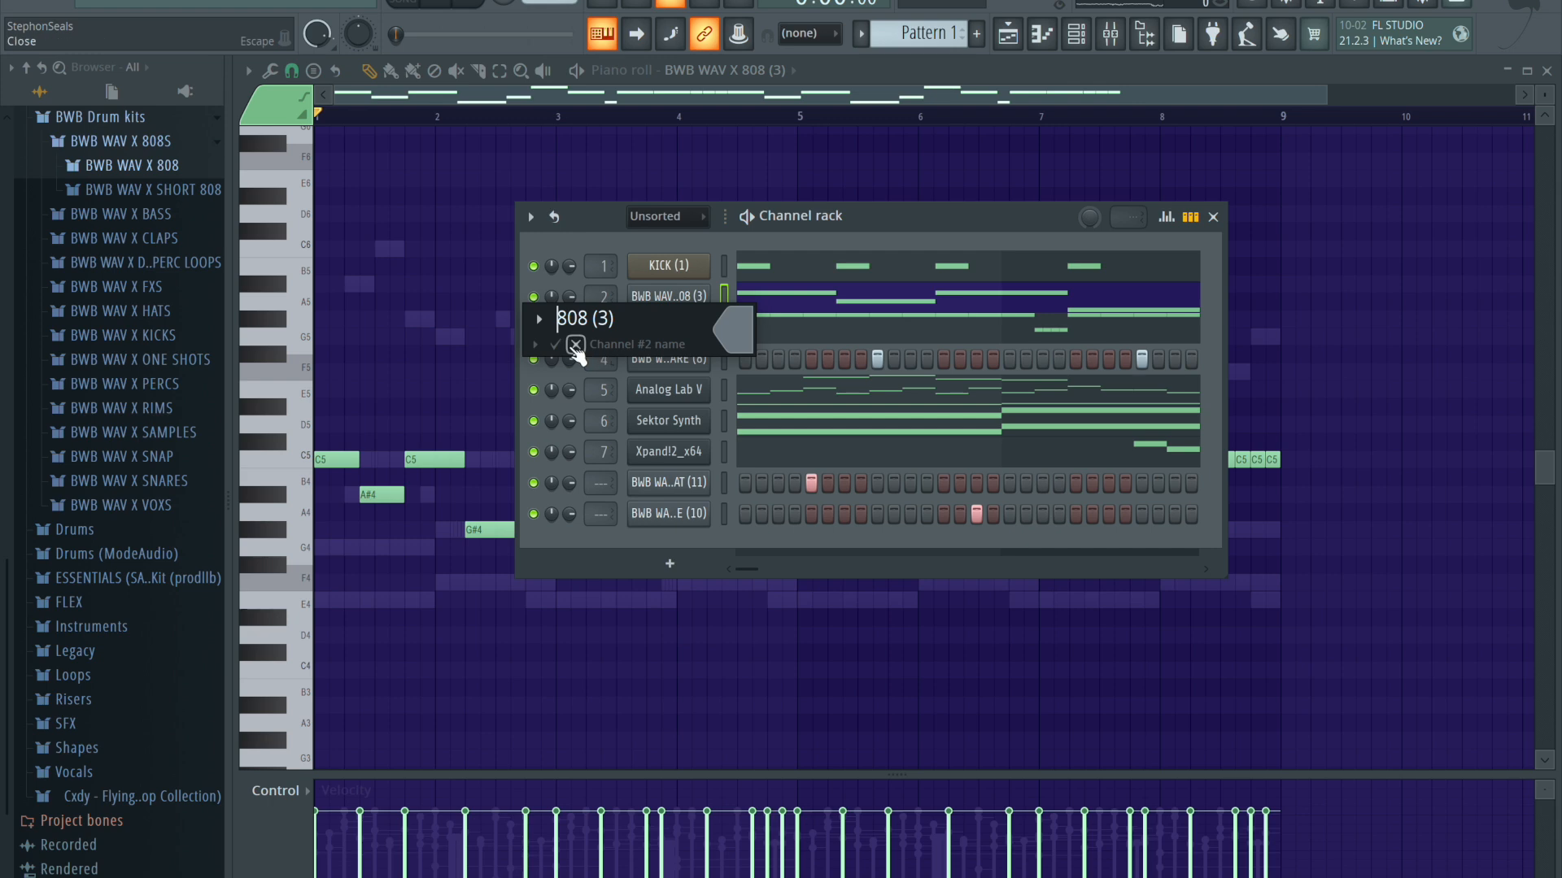
{"action": "right_click", "coordinate": [701, 351]}
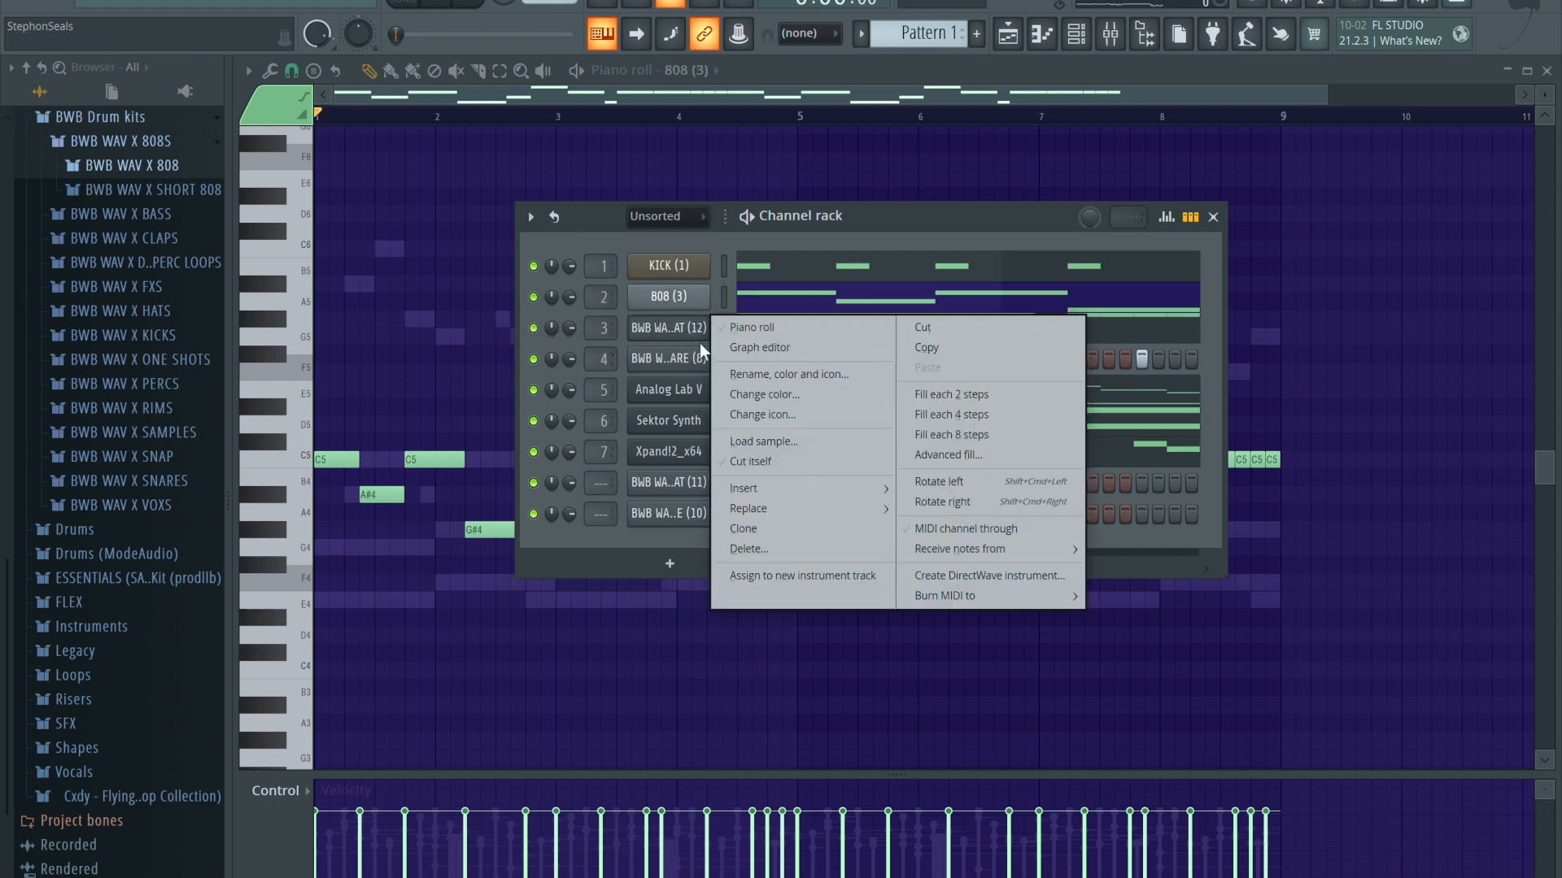
{"action": "left_click", "coordinate": [755, 379]}
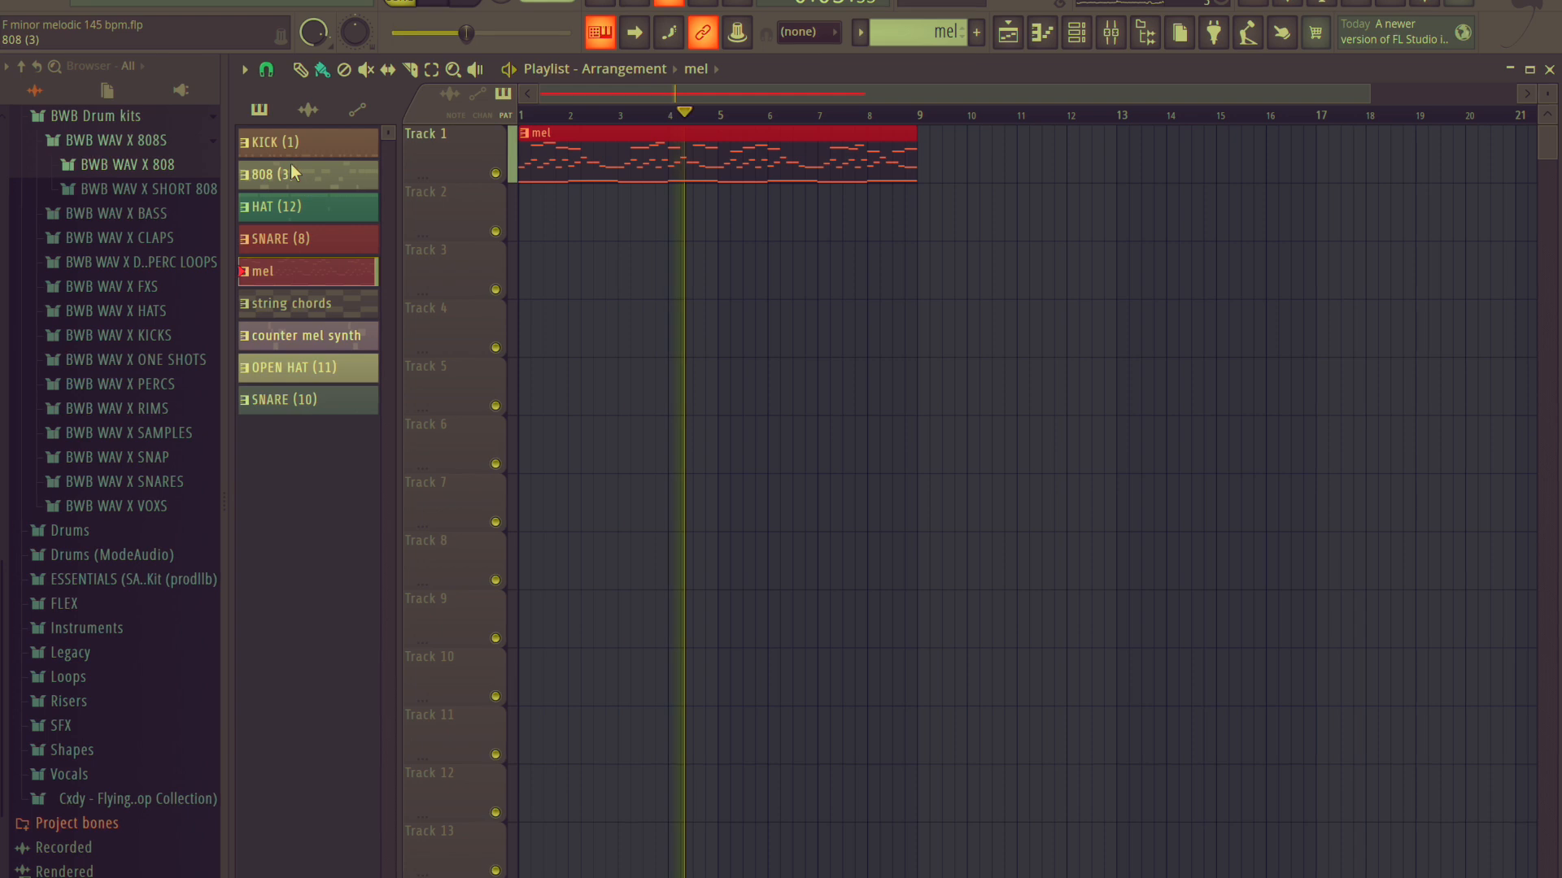
- Place the KICK (1) pattern on Track 2 and the 808 (3) pattern on Track 3, both starting at bar 1
{"action": "left_click", "coordinate": [539, 230]}
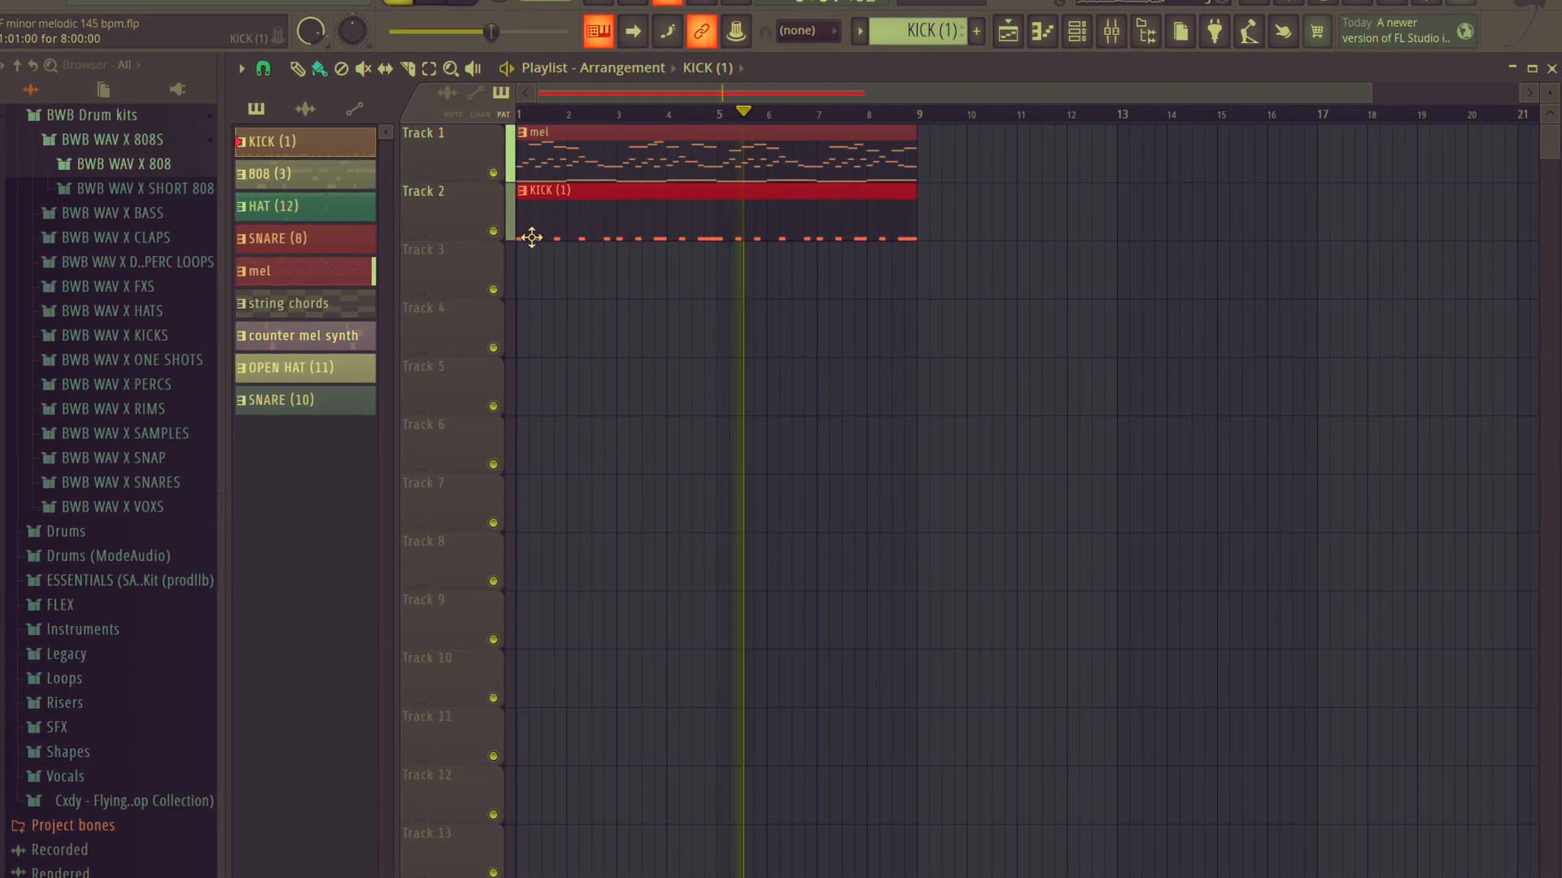
{"action": "left_click", "coordinate": [521, 280]}
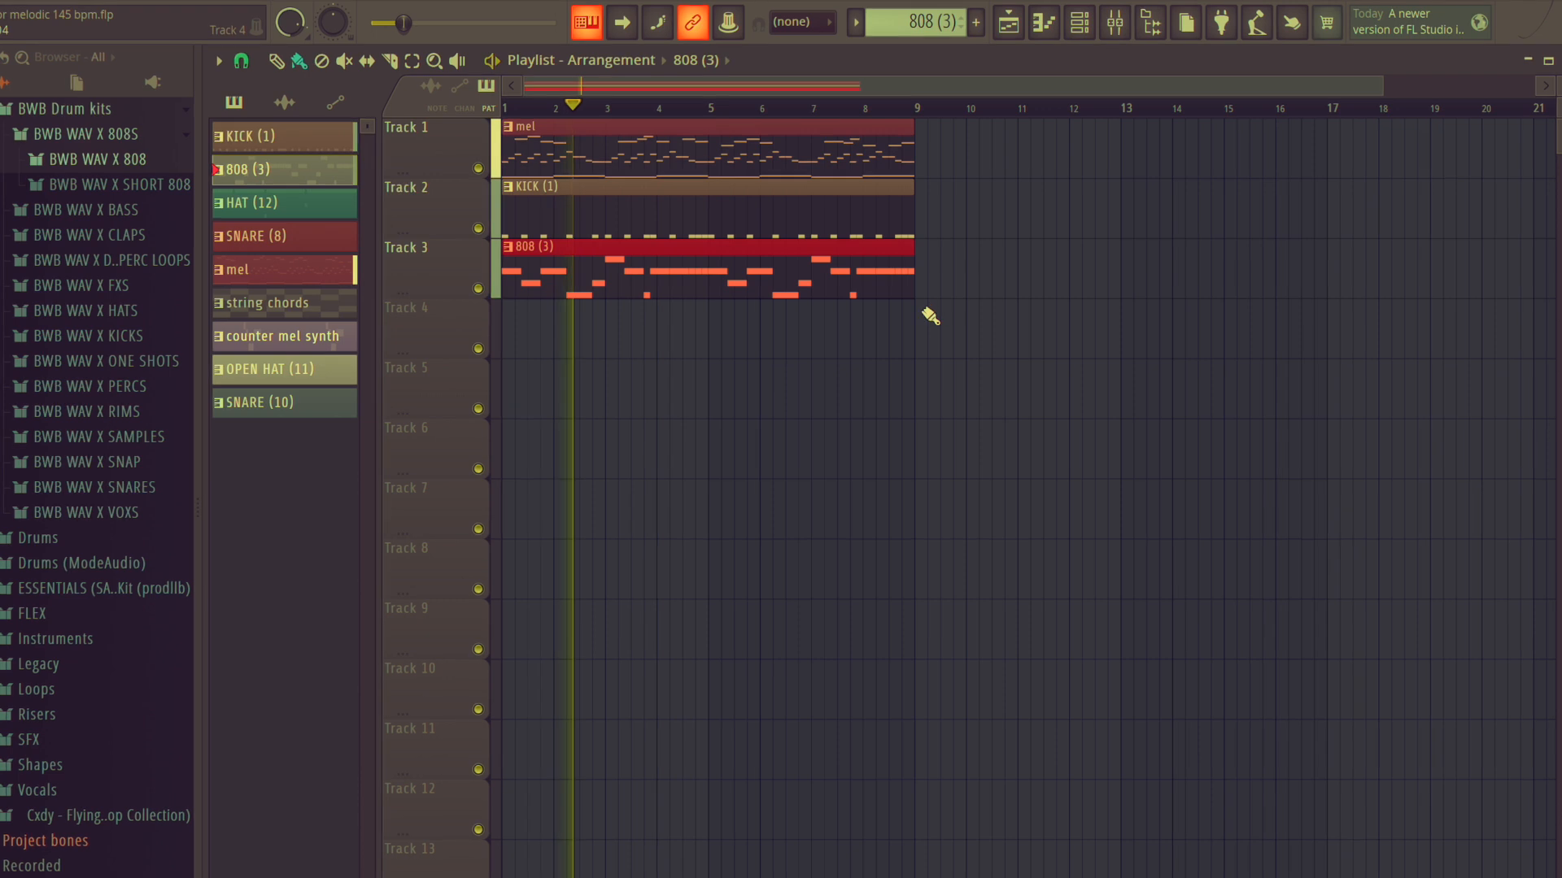
- Place a second mel clip on Track 1 and shift it earlier so it starts shortly after bar 9
{"action": "scroll", "coordinate": [959, 110], "scroll_direction": "down", "scroll_amount": 2}
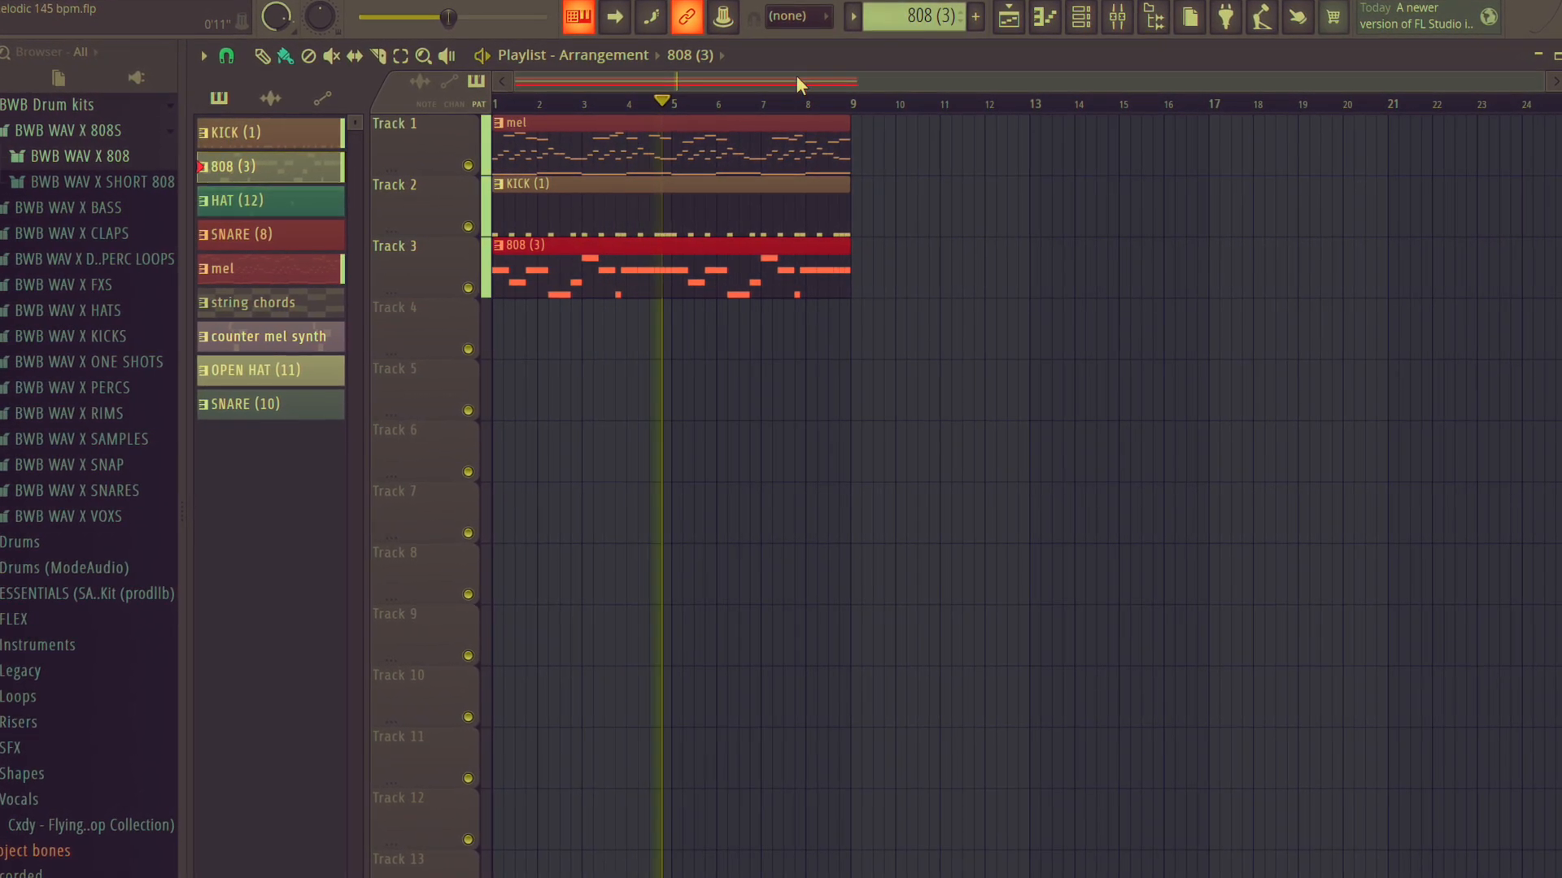
{"action": "left_click_drag", "start_coordinate": [814, 80], "coordinate": [862, 82]}
{"action": "scroll", "coordinate": [829, 108], "scroll_direction": "up", "scroll_amount": 2}
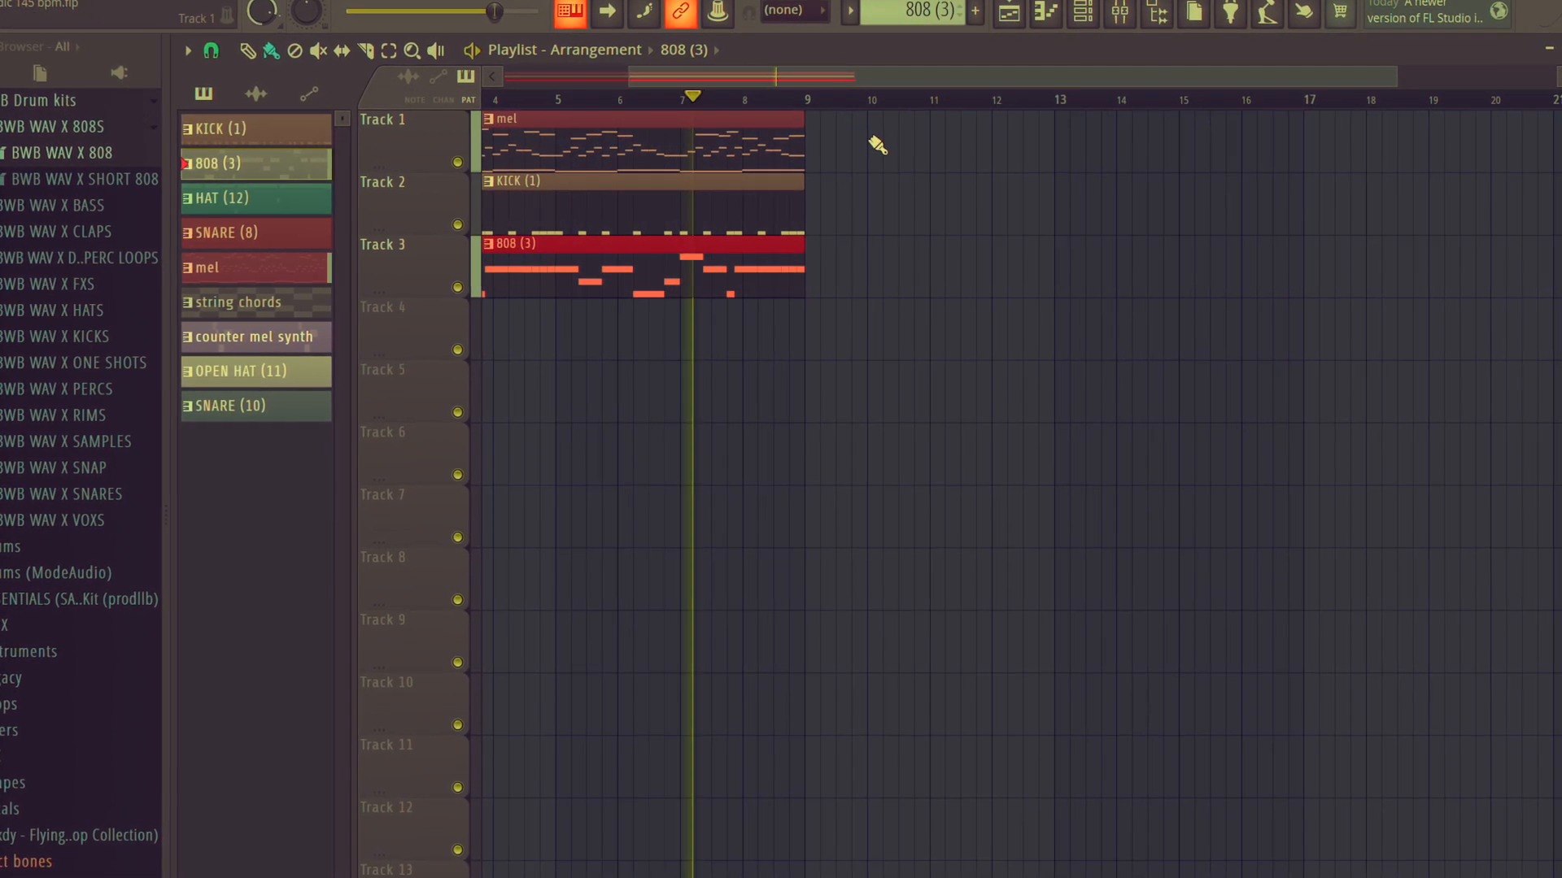
{"action": "left_click", "coordinate": [771, 150]}
{"action": "left_click", "coordinate": [854, 150]}
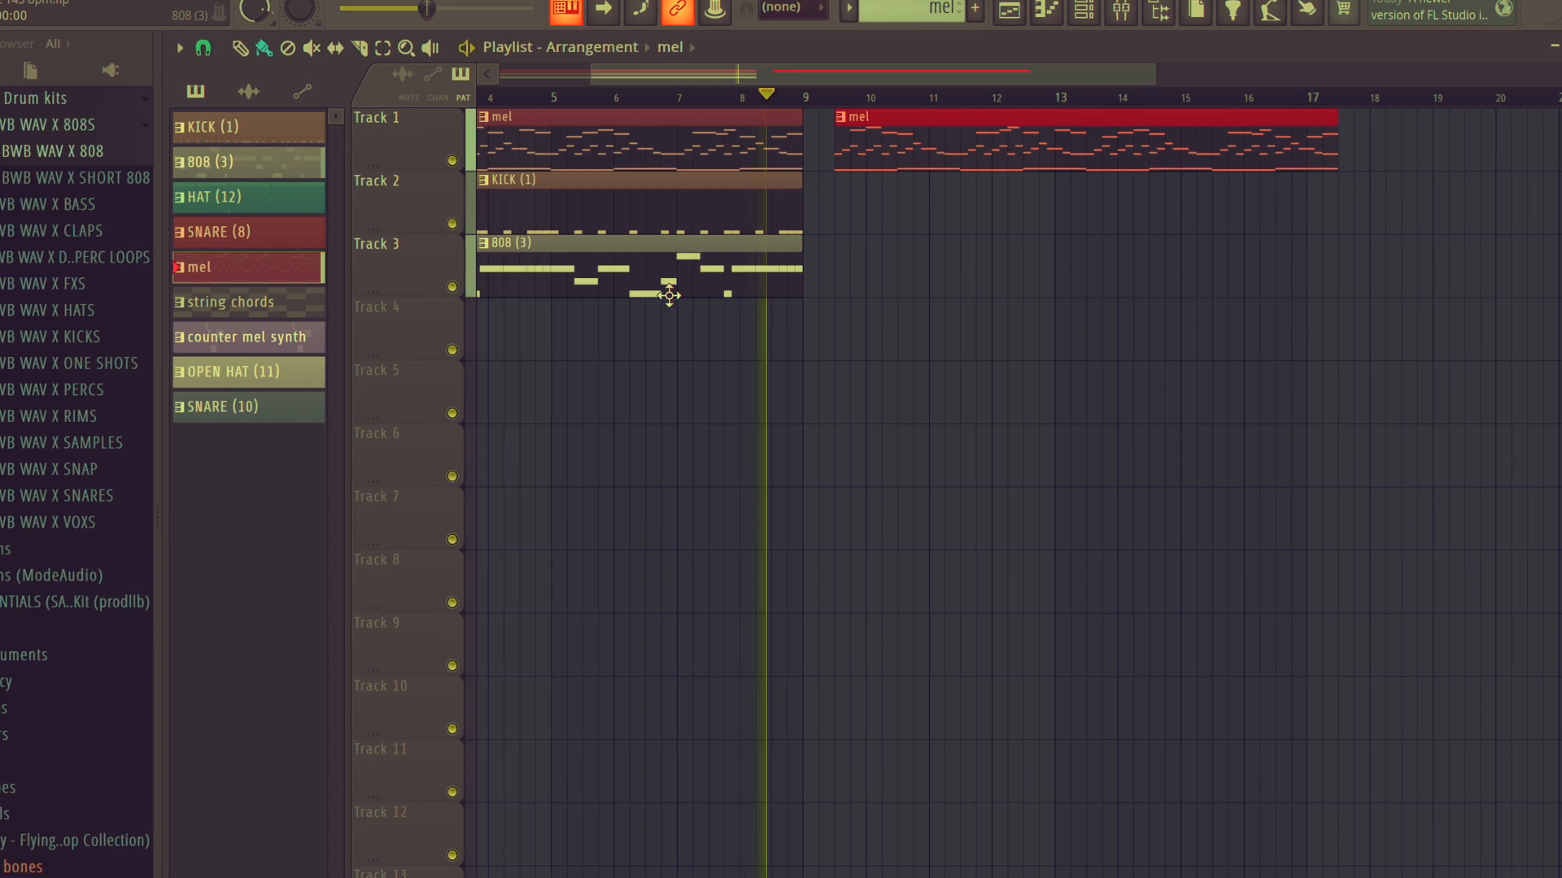
{"action": "left_click_drag", "start_coordinate": [948, 139], "coordinate": [895, 135]}
- Play the arrangement from about bar 7 to check the lead-in to the second mel clip, and stop playback
{"action": "left_click", "coordinate": [689, 95]}
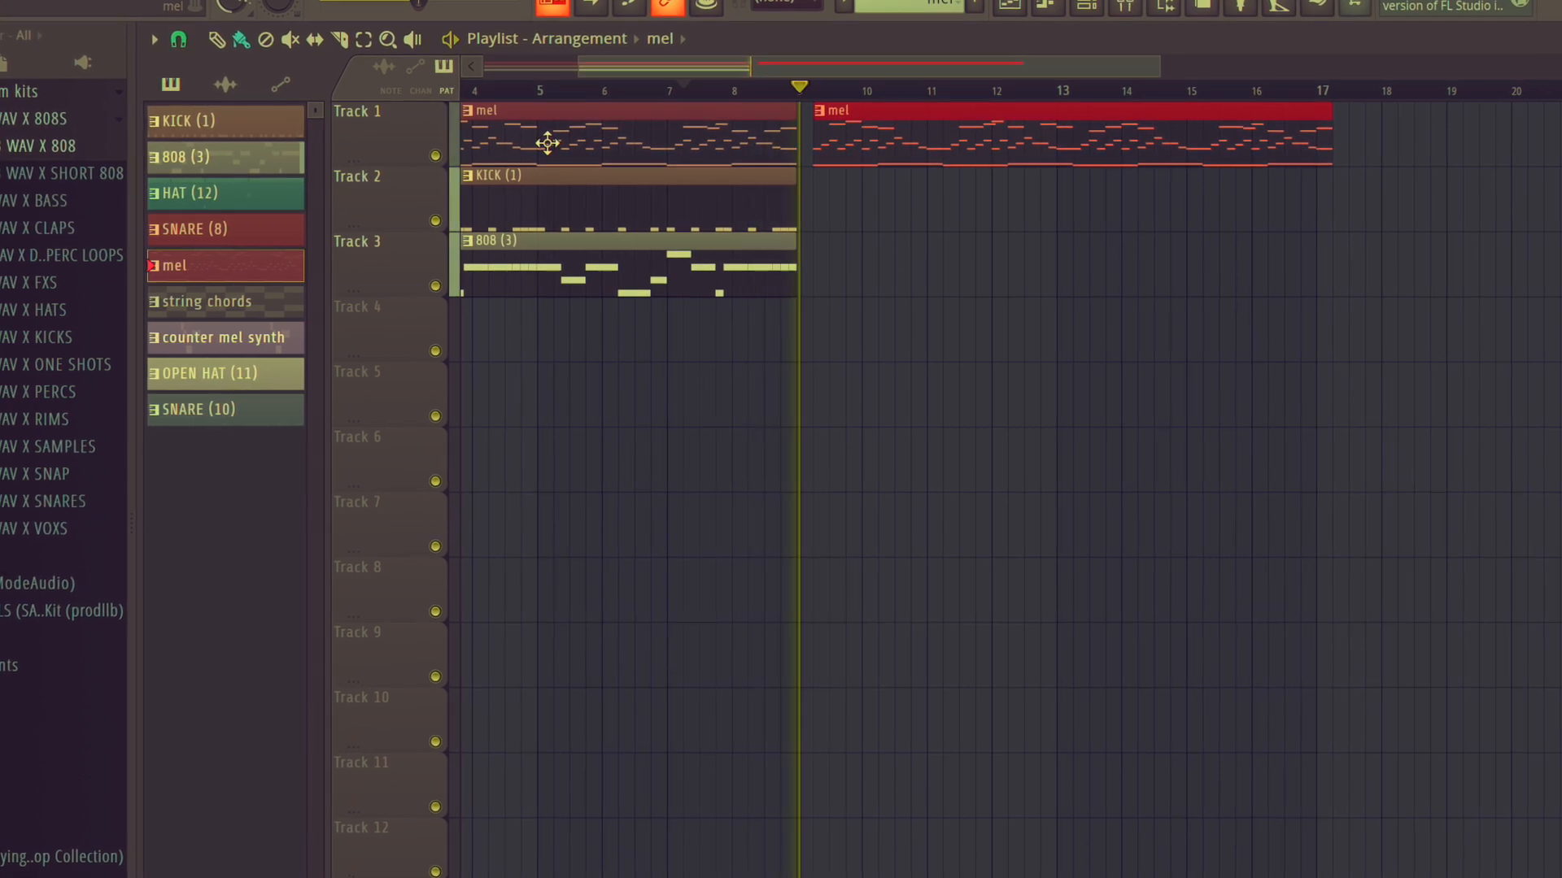
{"action": "key", "text": "space"}
{"action": "key", "text": "space"}
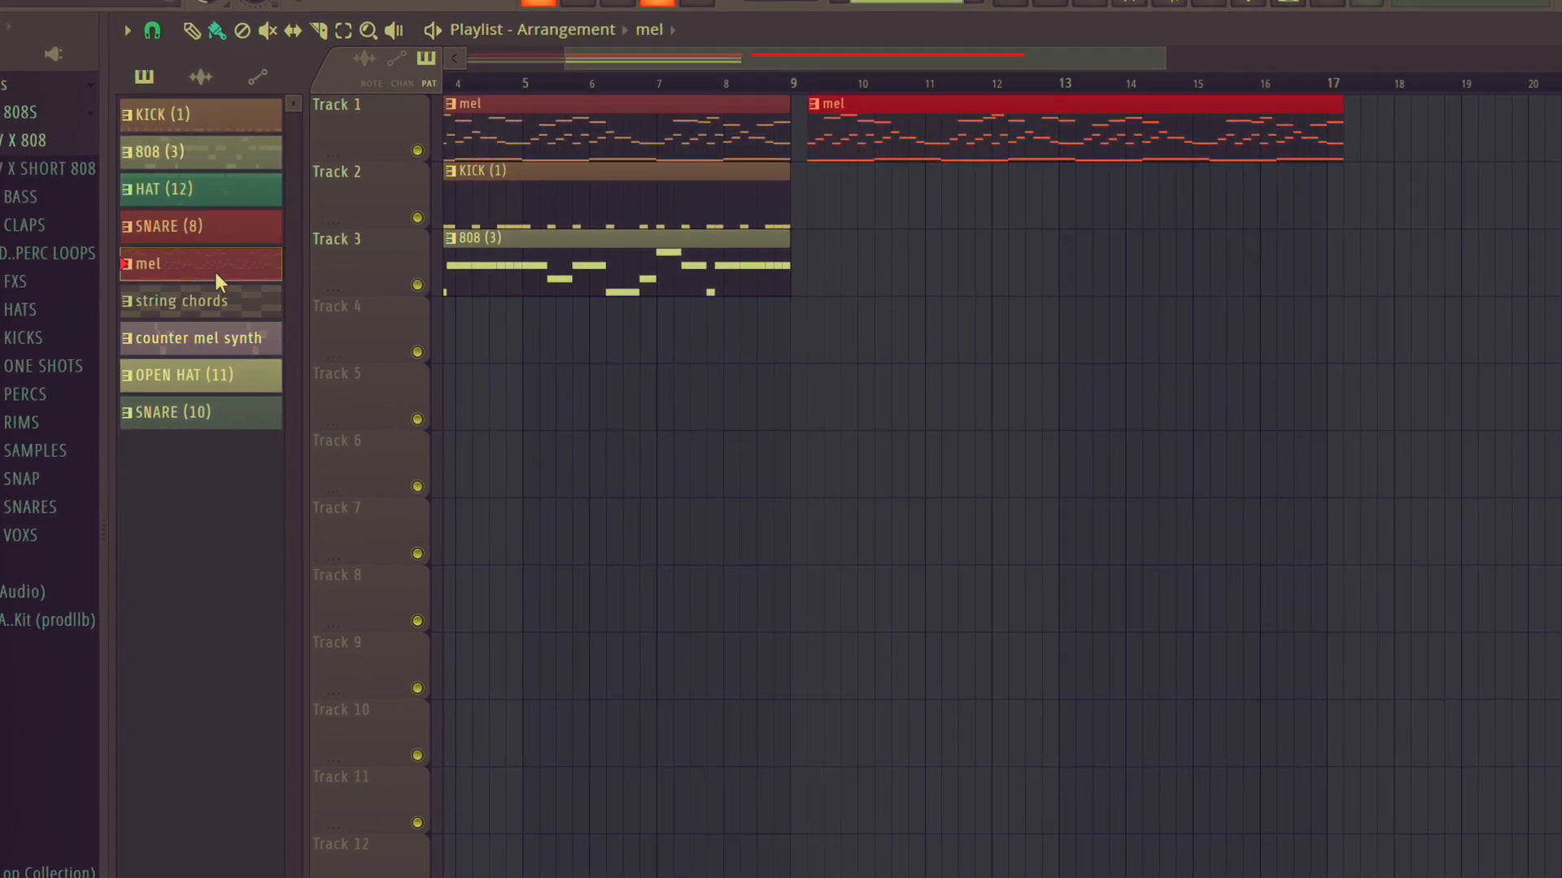
- Place second KICK (1) and 808 (3) clips on Tracks 2 and 3, aligned with the start of the second mel clip
{"action": "left_click", "coordinate": [202, 113]}
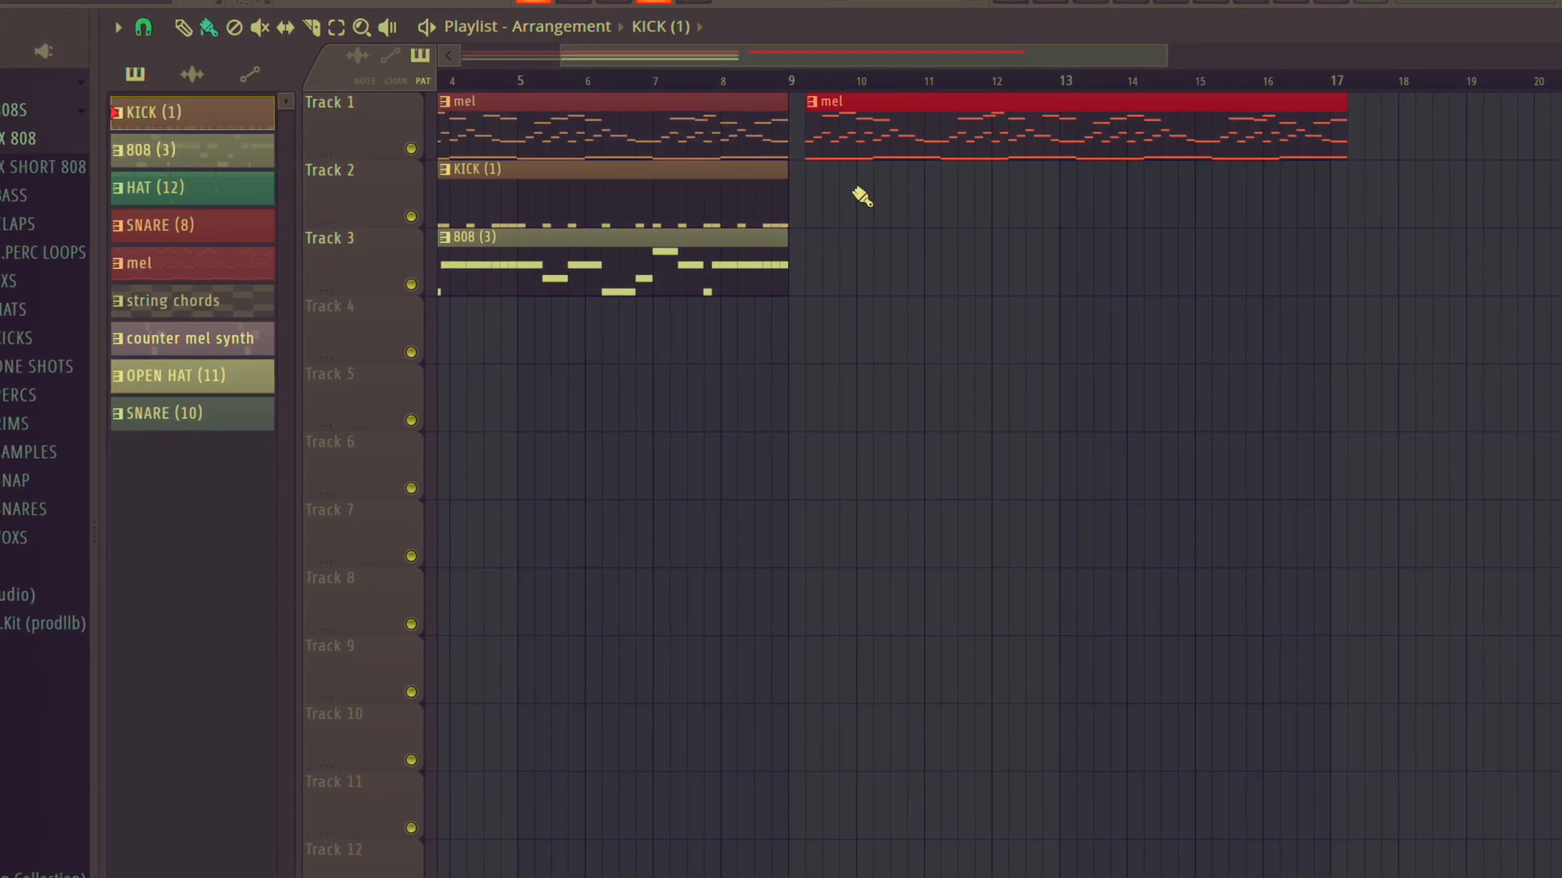
{"action": "left_click", "coordinate": [822, 204]}
{"action": "left_click", "coordinate": [192, 151]}
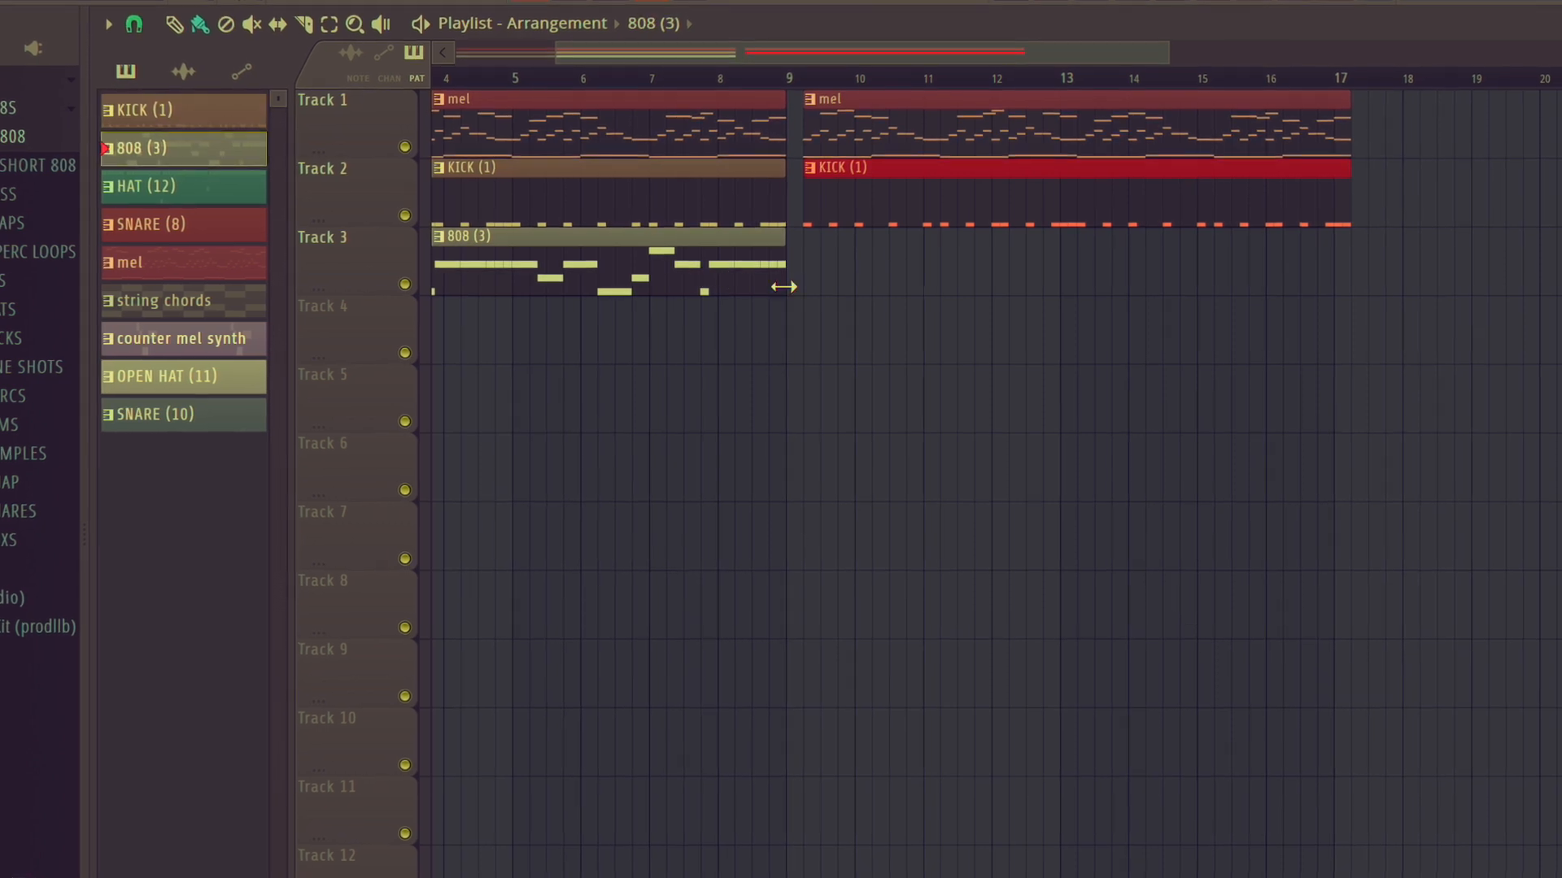
{"action": "left_click", "coordinate": [855, 282]}
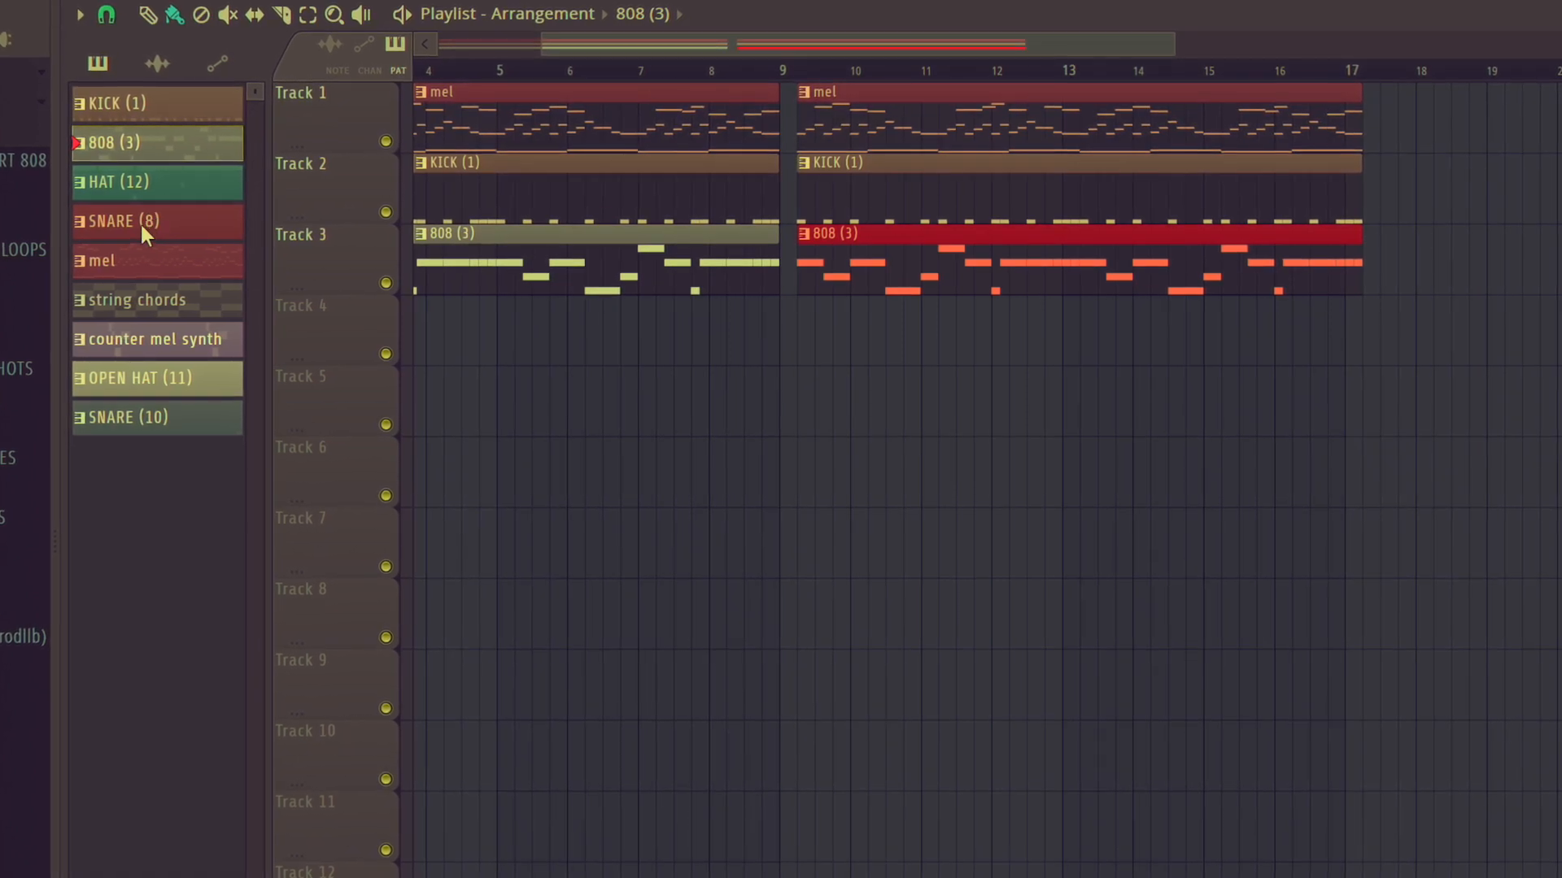
- Place HAT (12) on Track 4, SNARE (8) on Track 5 and string chords on Track 6, aligned with the second mel clip
{"action": "left_click", "coordinate": [151, 194]}
{"action": "left_click", "coordinate": [804, 348]}
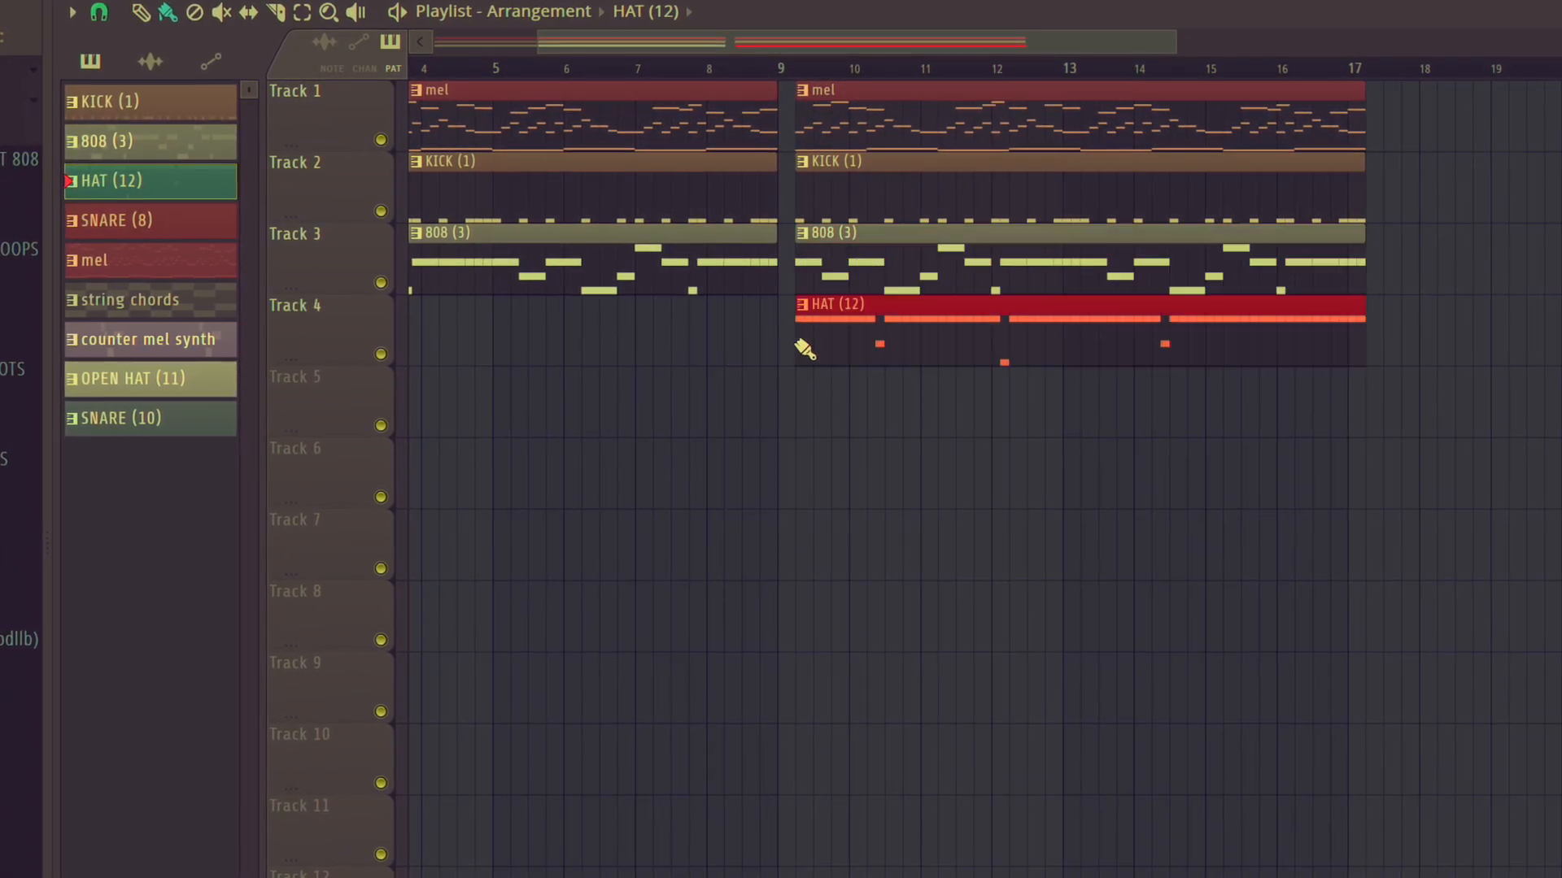
{"action": "left_click", "coordinate": [109, 223]}
{"action": "left_click", "coordinate": [804, 411]}
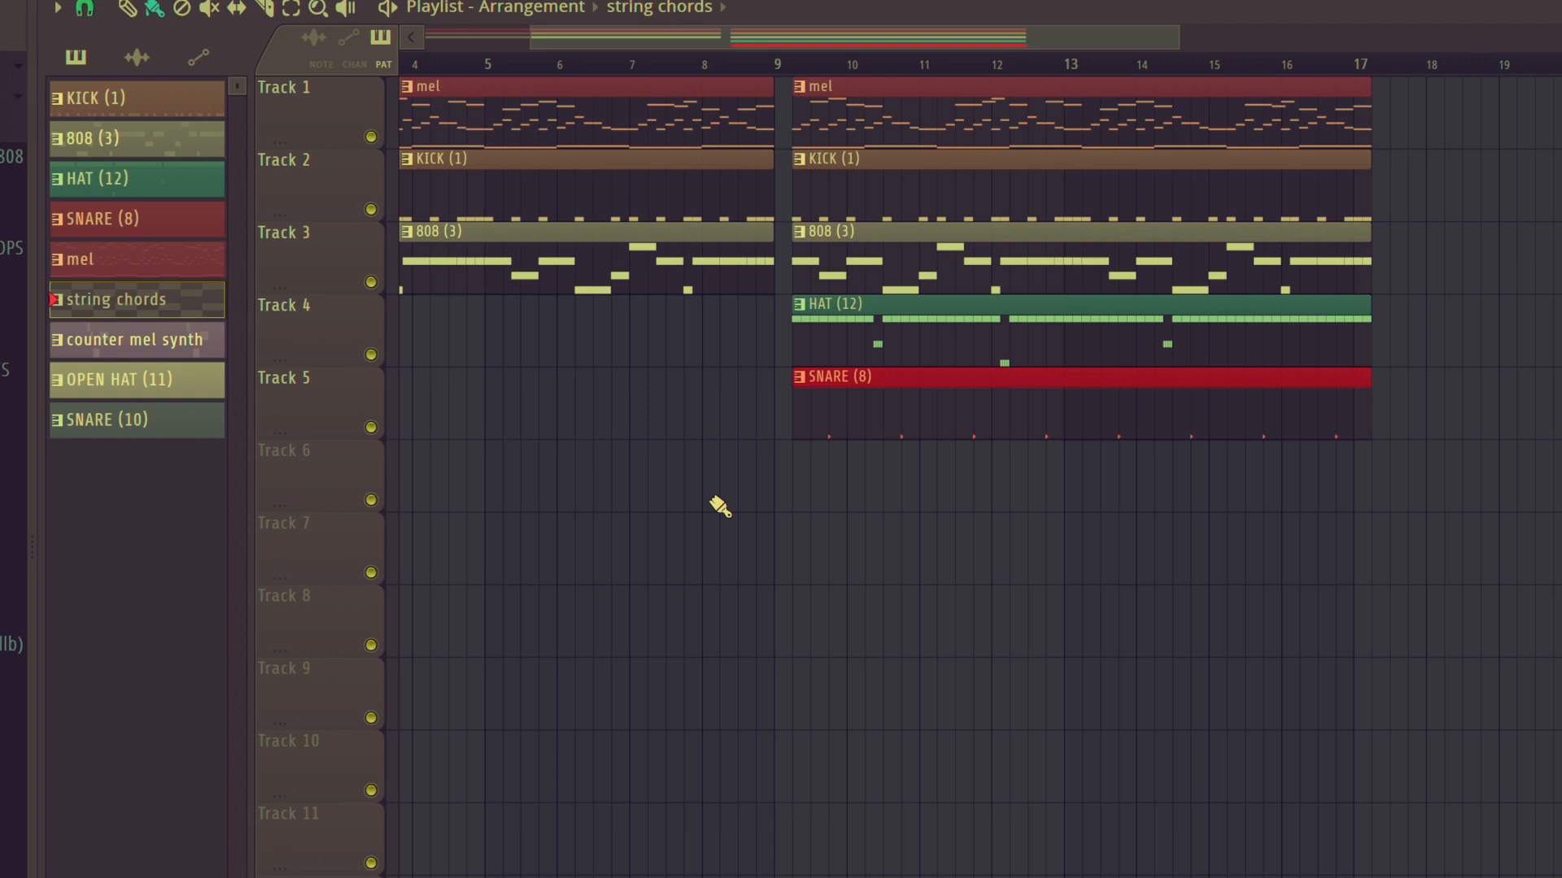
{"action": "left_click", "coordinate": [828, 504]}
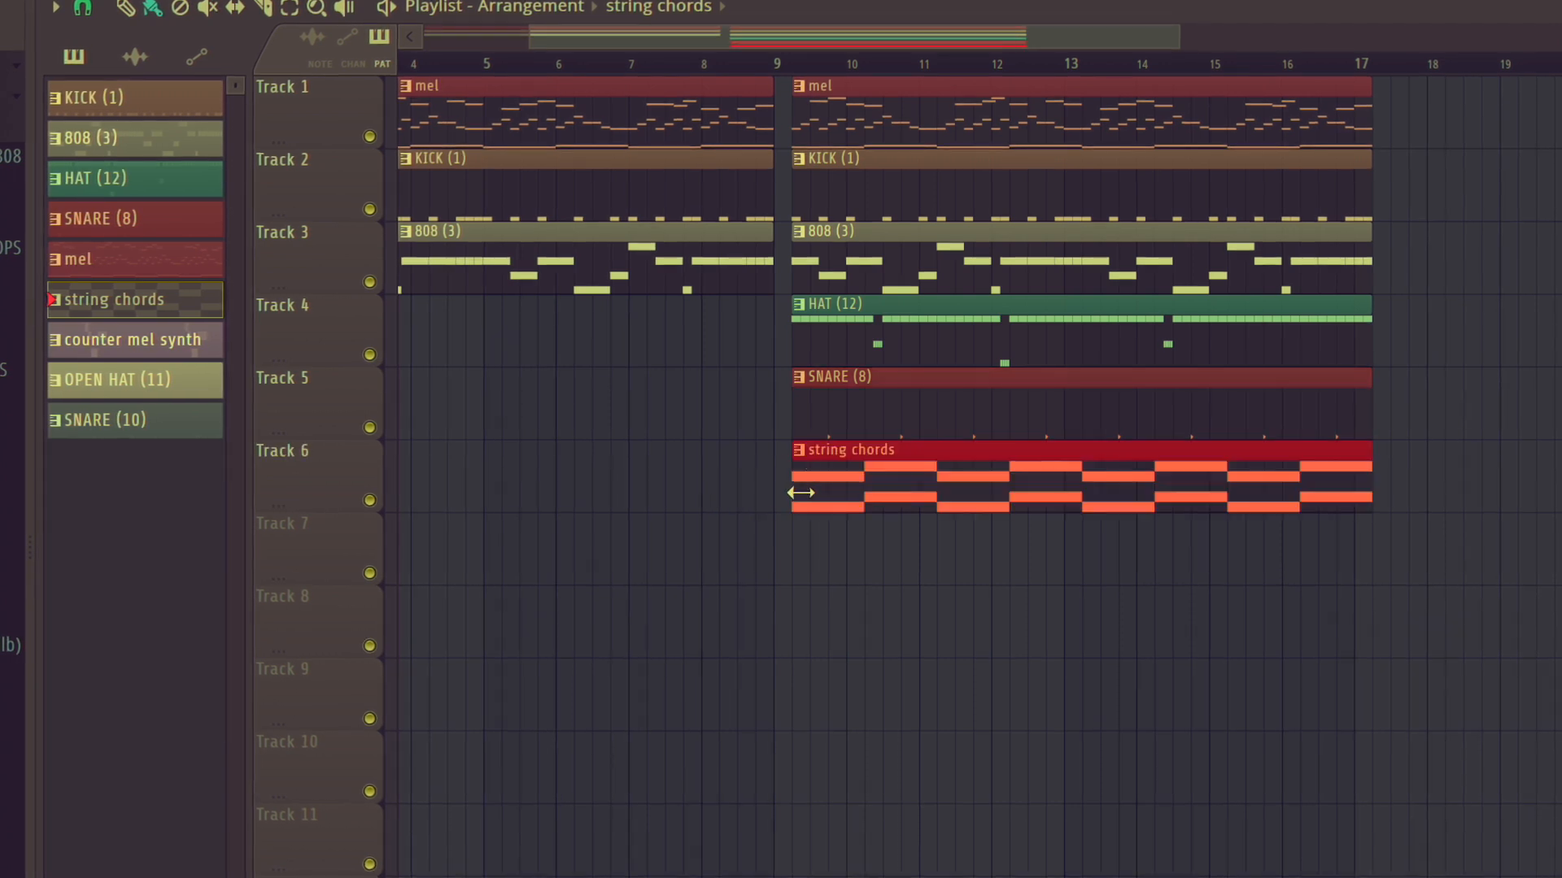